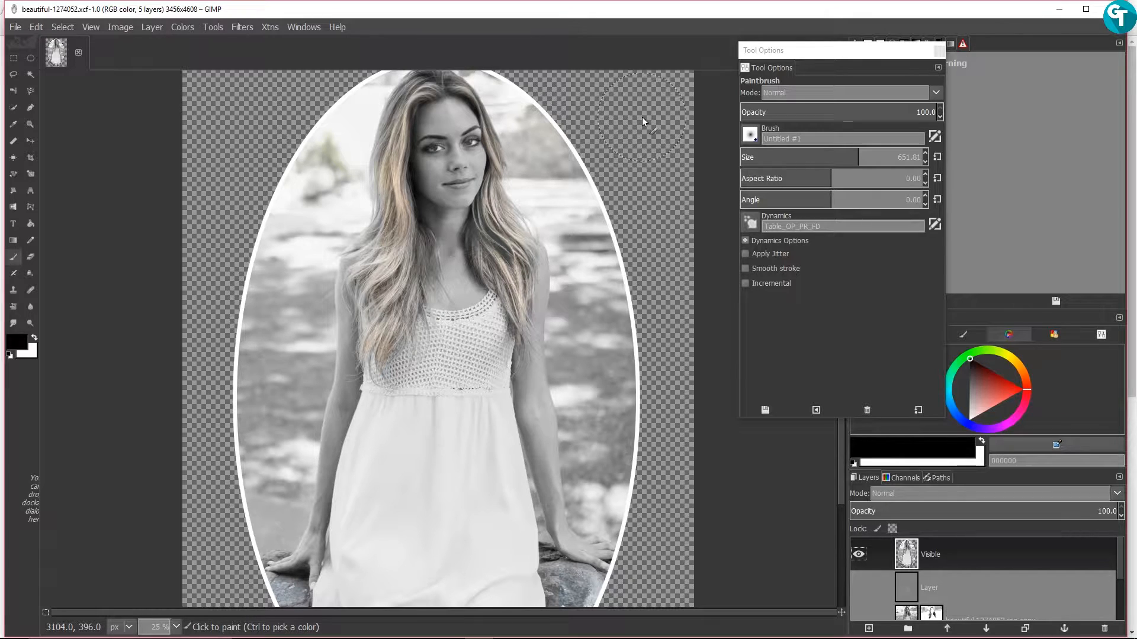
{"action": "key", "text": "minus"}
{"action": "key", "text": "minus"}
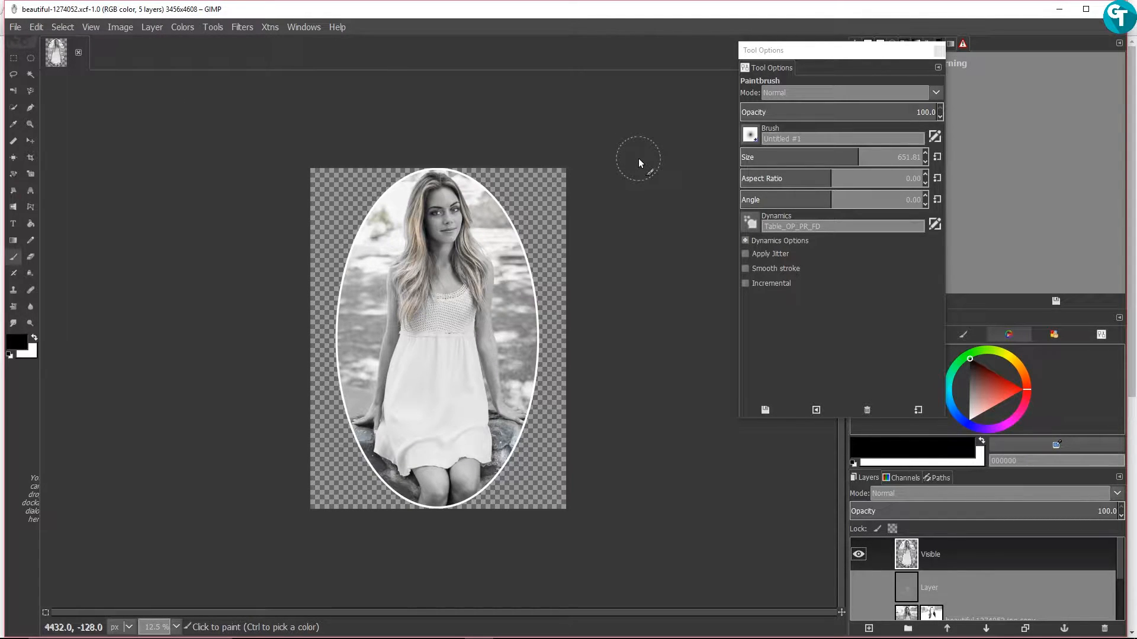
{"action": "key", "text": "plus"}
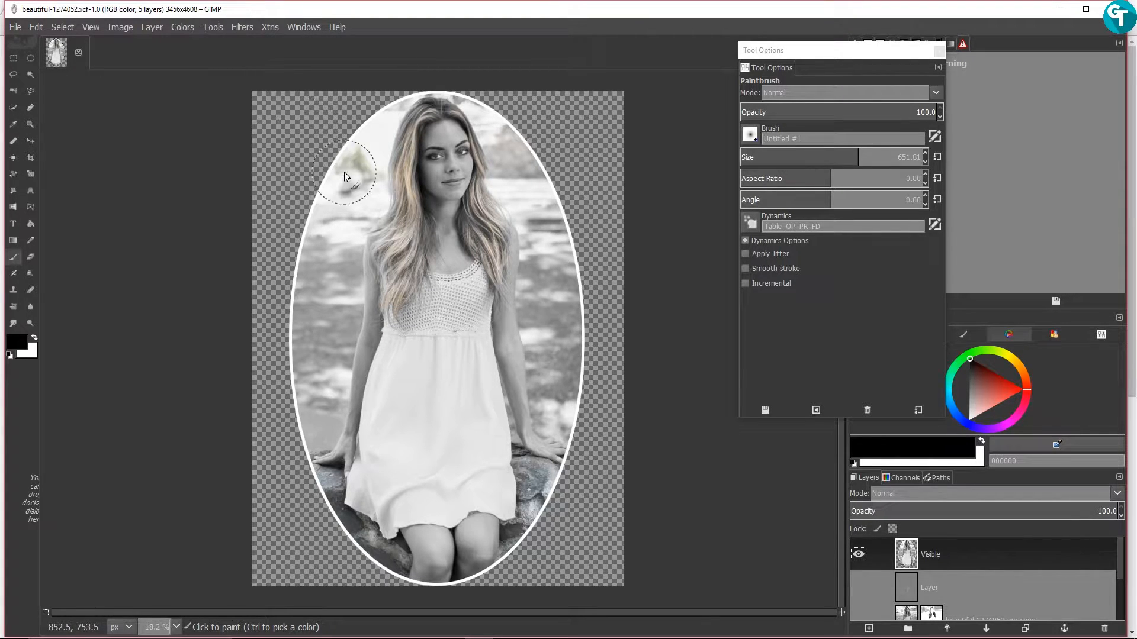
Switch to Chrome and open the Pixabay home page in a new tab
{"action": "mouse_move", "coordinate": [569, 633]}
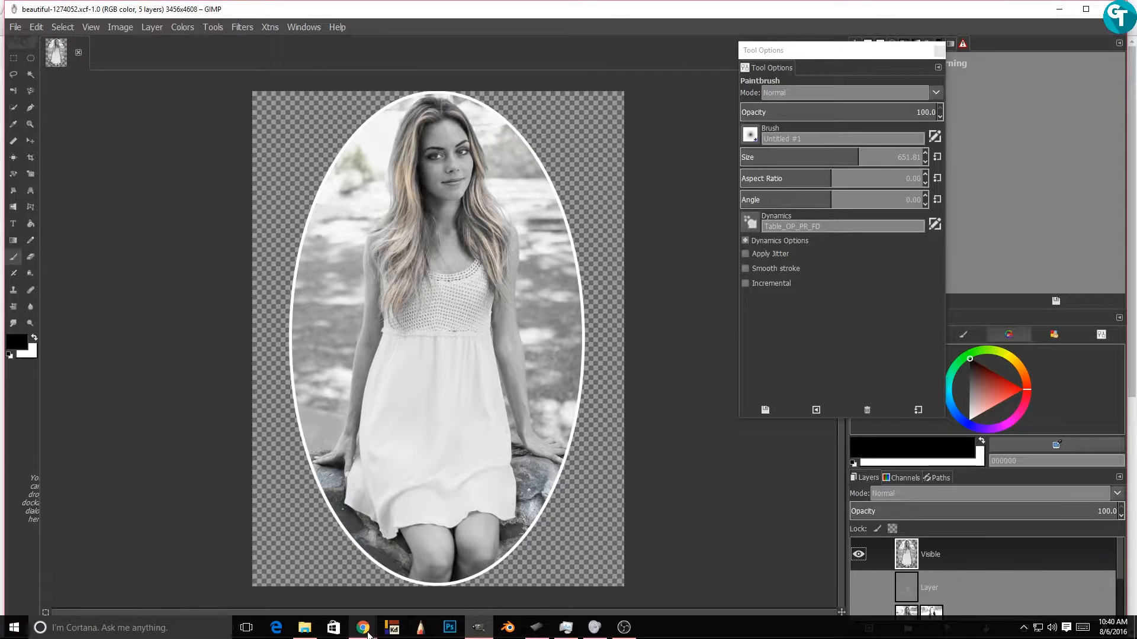
{"action": "mouse_move", "coordinate": [363, 627]}
{"action": "left_click", "coordinate": [416, 577]}
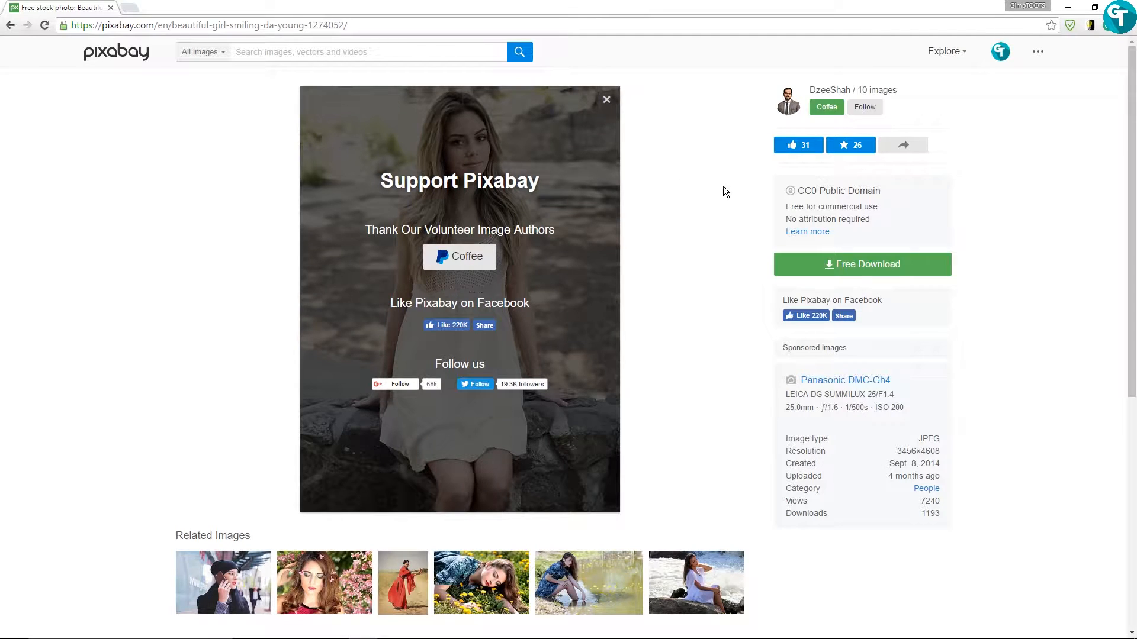
{"action": "middle_click", "coordinate": [126, 56]}
{"action": "left_click", "coordinate": [158, 8]}
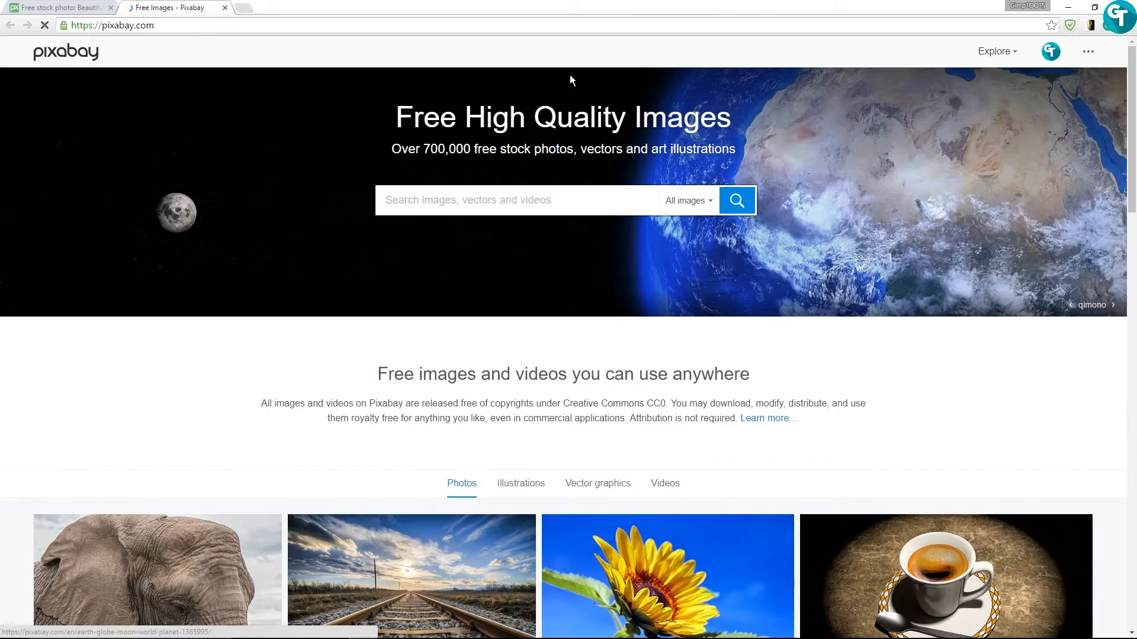
Browse the free photos on the Pixabay home page and open the photo of the woman in the white dress
{"action": "scroll", "coordinate": [704, 245], "scroll_direction": "down", "scroll_amount": 5}
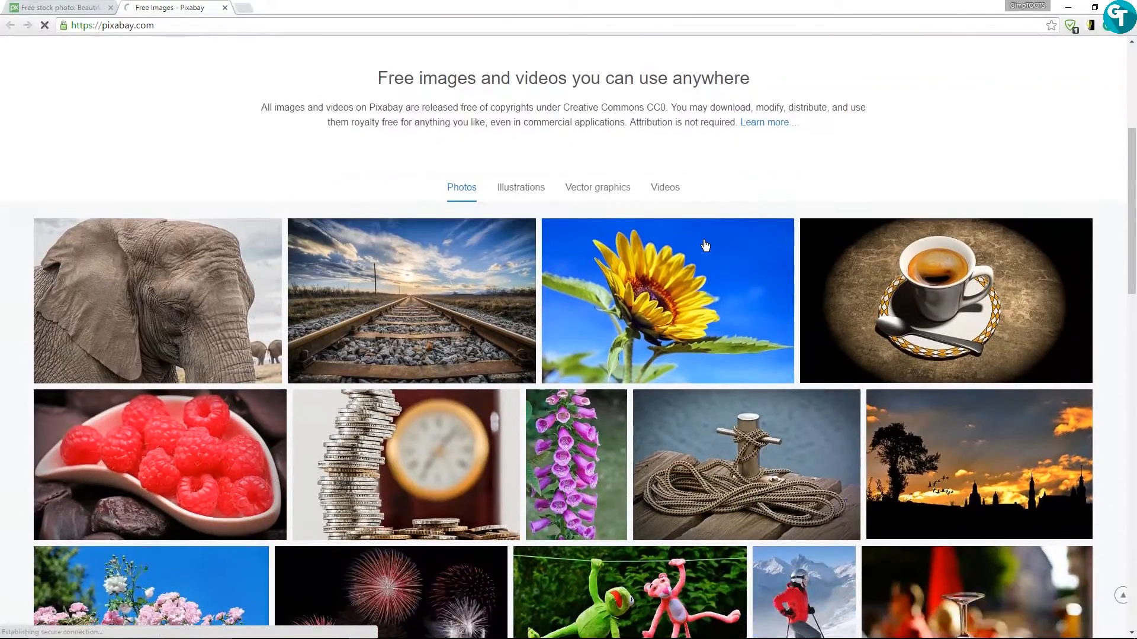
{"action": "scroll", "coordinate": [705, 245], "scroll_direction": "down", "scroll_amount": 10}
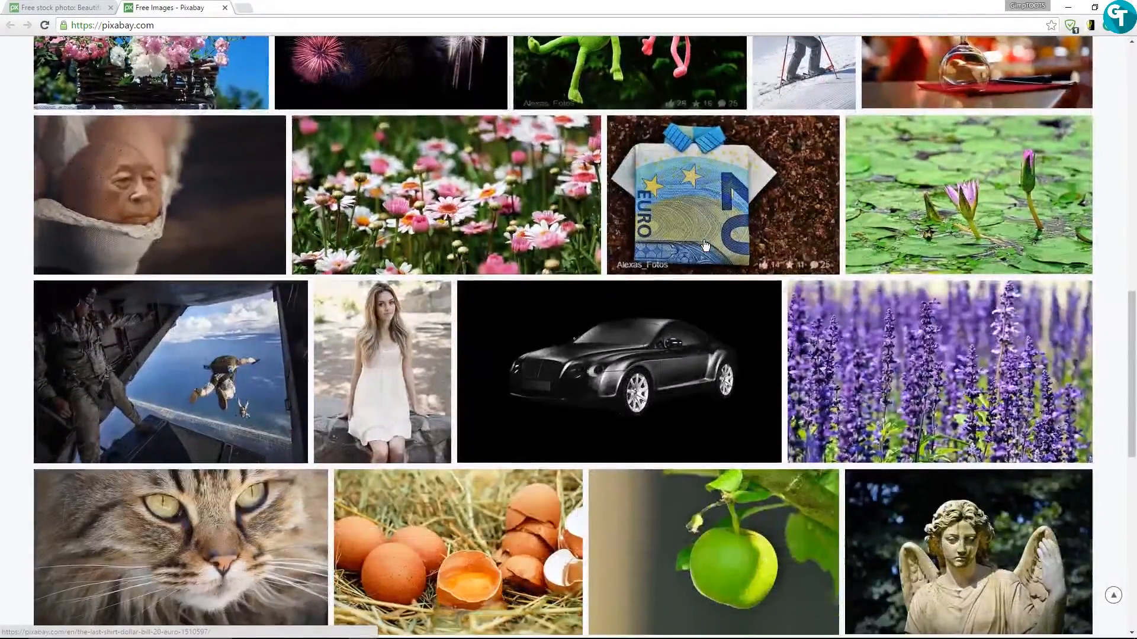
{"action": "scroll", "coordinate": [704, 246], "scroll_direction": "down", "scroll_amount": 5}
{"action": "scroll", "coordinate": [780, 259], "scroll_direction": "up", "scroll_amount": 3}
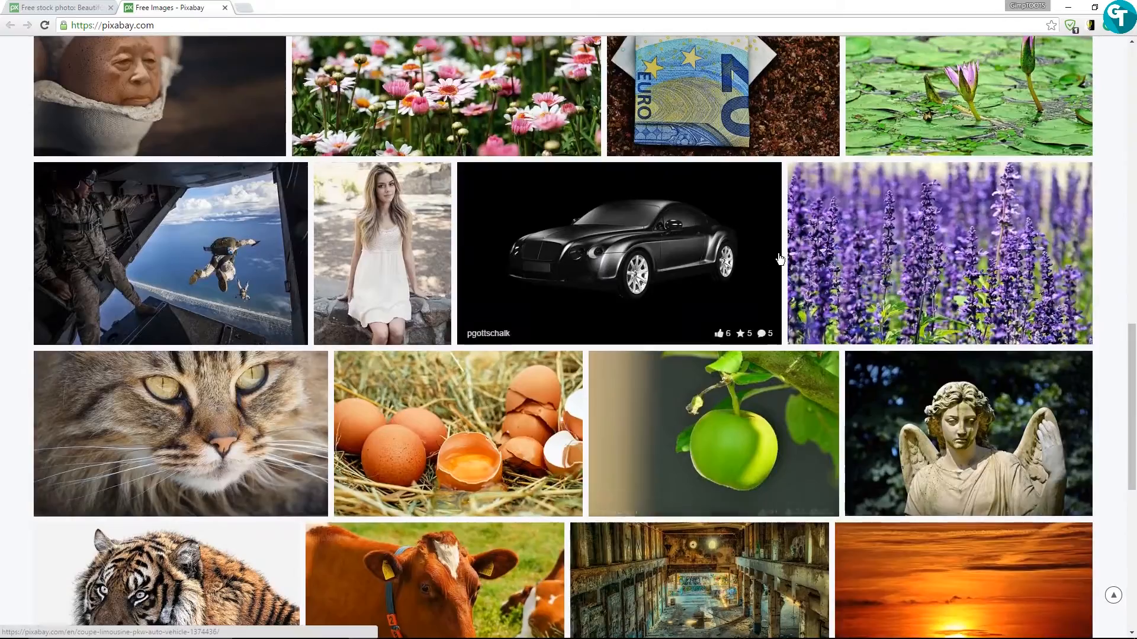
{"action": "scroll", "coordinate": [780, 259], "scroll_direction": "up", "scroll_amount": 17}
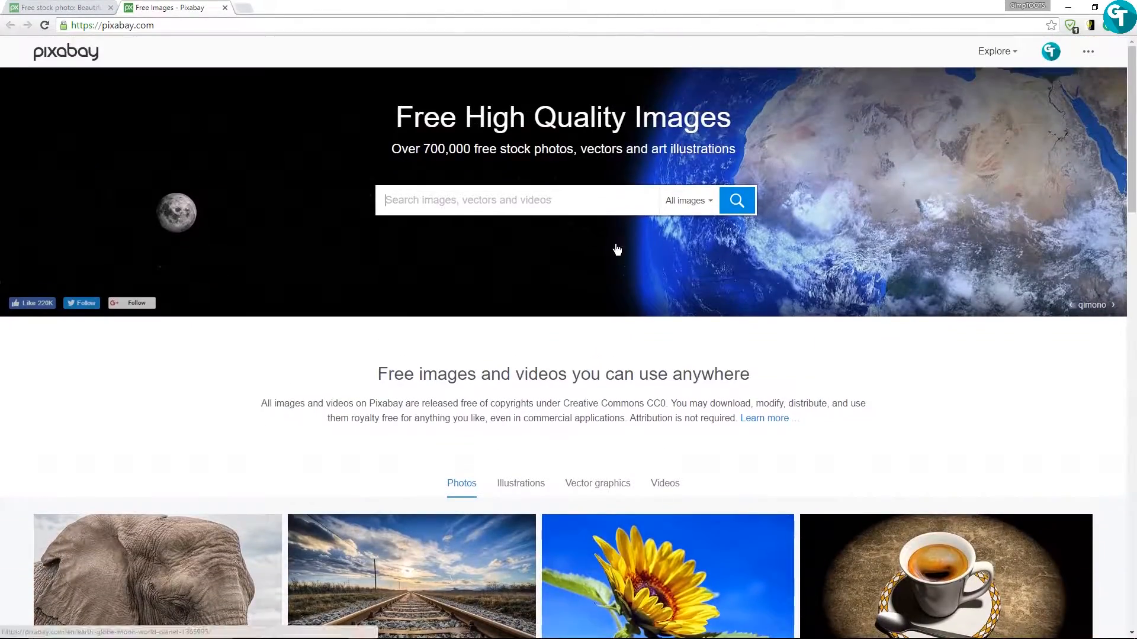
{"action": "scroll", "coordinate": [564, 470], "scroll_direction": "down", "scroll_amount": 5}
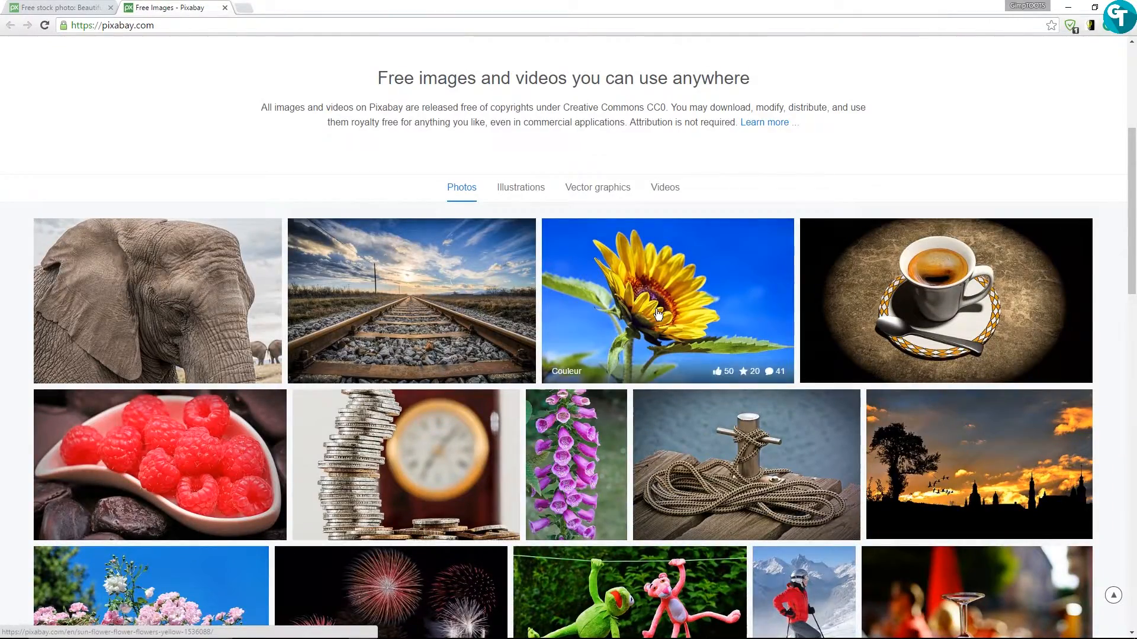
{"action": "scroll", "coordinate": [658, 314], "scroll_direction": "down", "scroll_amount": 10}
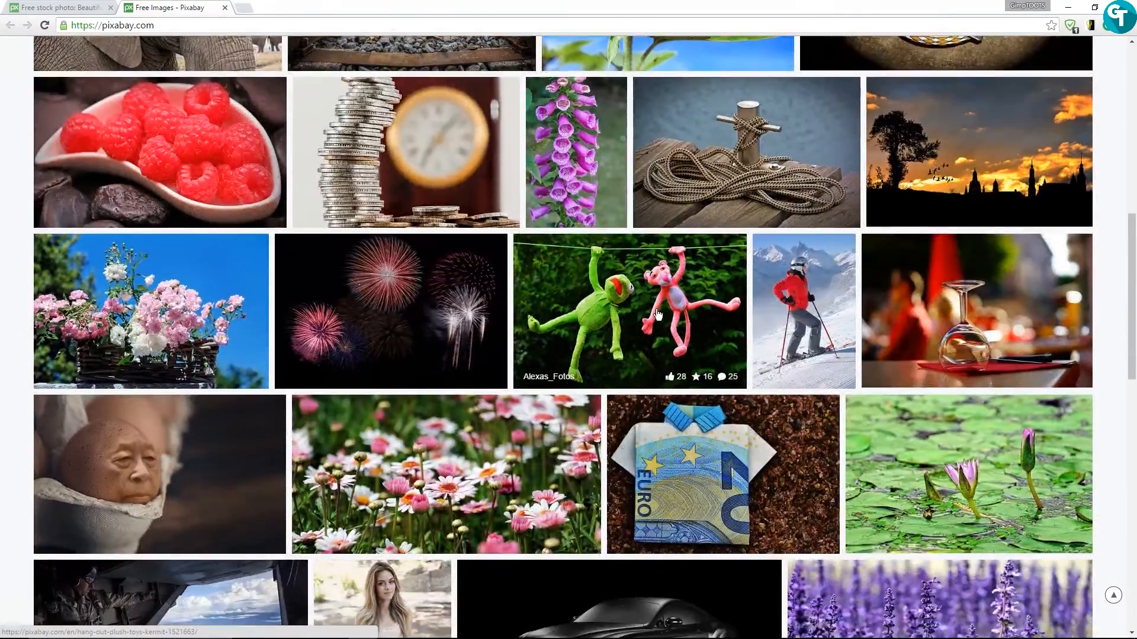
{"action": "scroll", "coordinate": [658, 314], "scroll_direction": "down", "scroll_amount": 6}
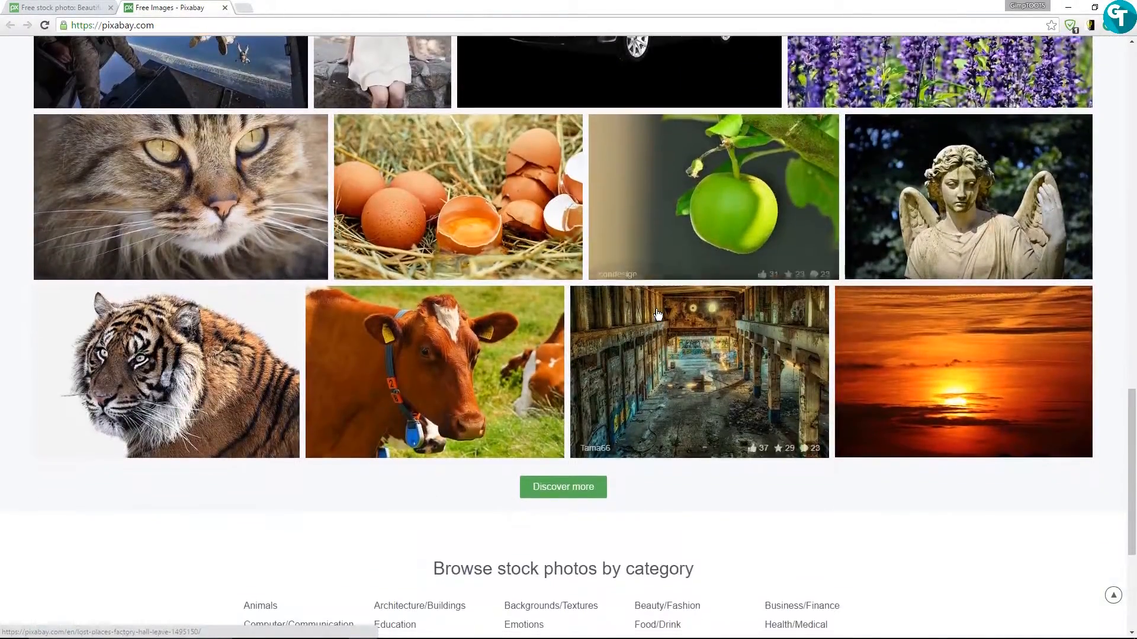
{"action": "scroll", "coordinate": [658, 314], "scroll_direction": "down", "scroll_amount": 2}
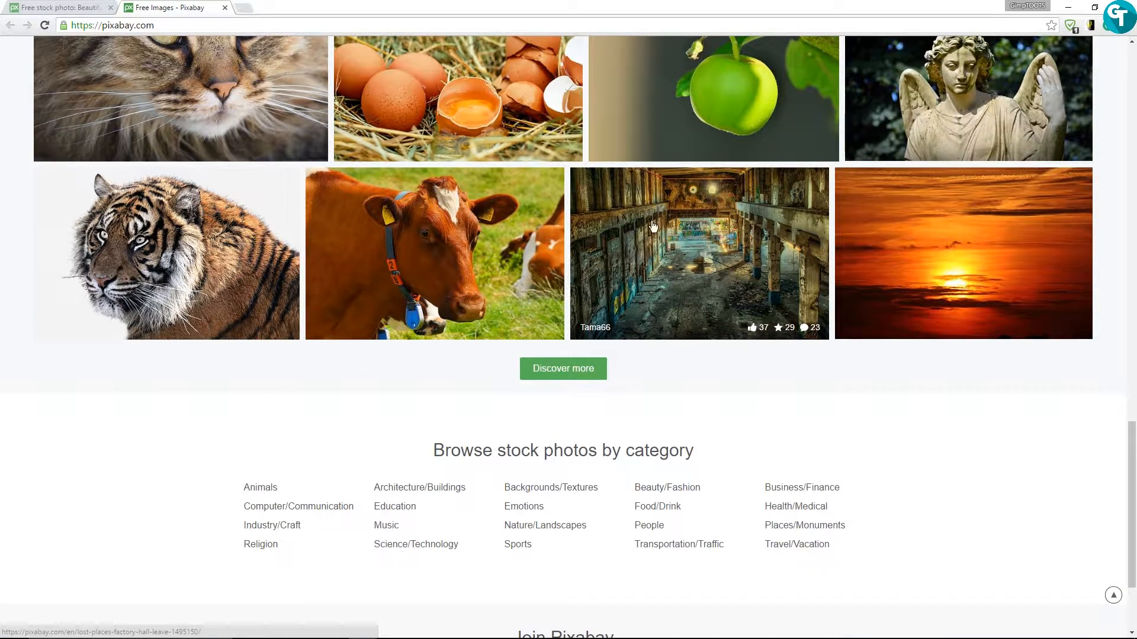
{"action": "scroll", "coordinate": [677, 218], "scroll_direction": "down", "scroll_amount": 2}
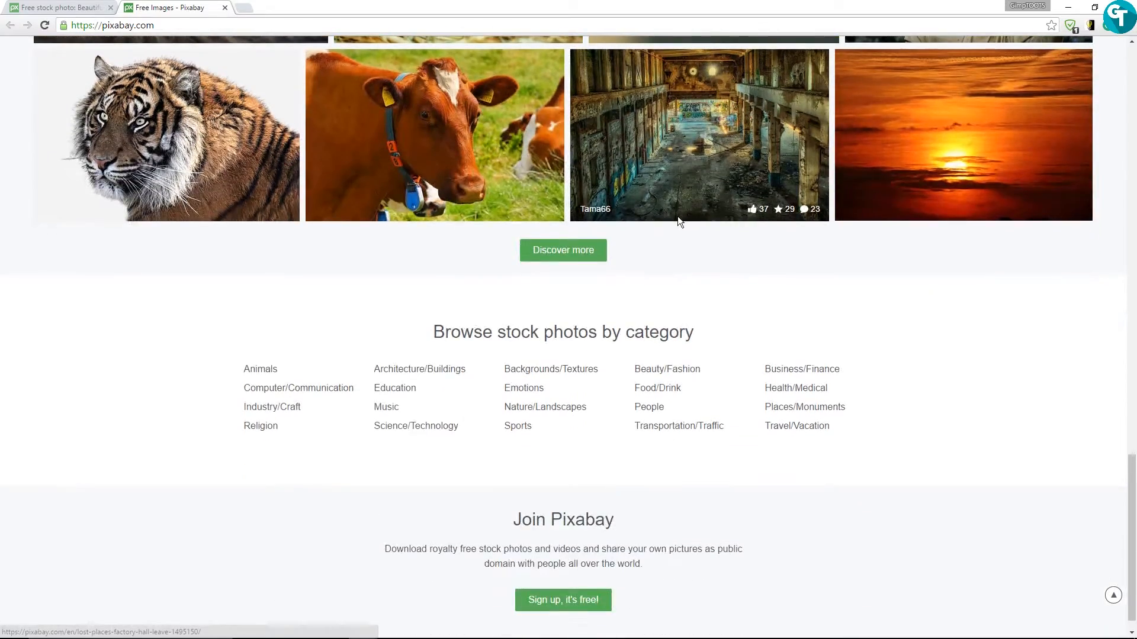
{"action": "scroll", "coordinate": [818, 106], "scroll_direction": "up", "scroll_amount": 4}
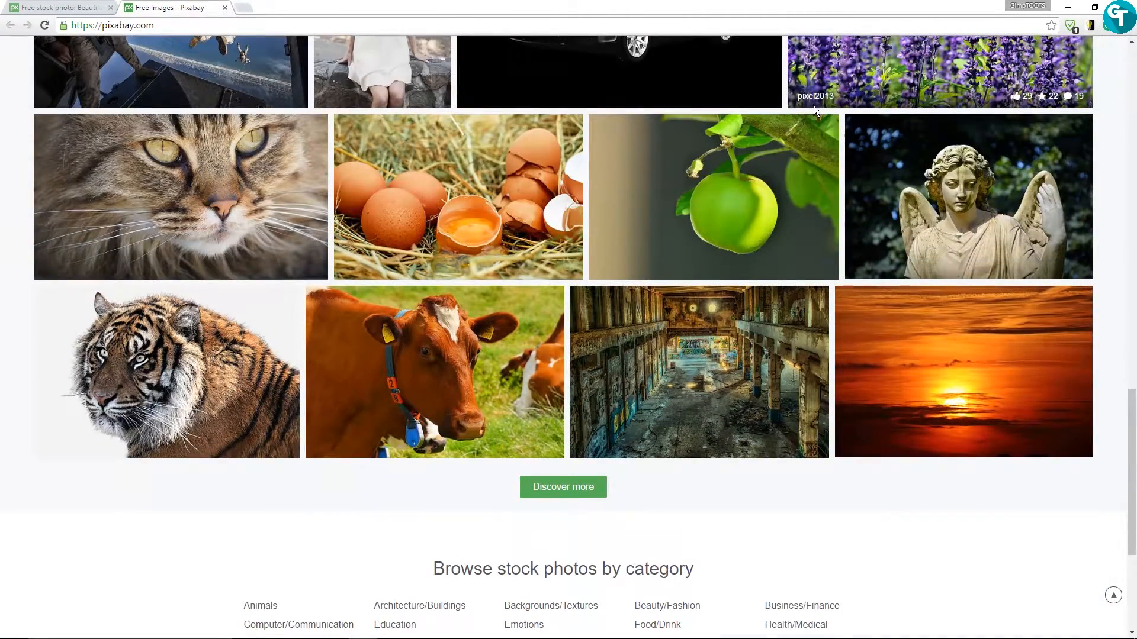
{"action": "scroll", "coordinate": [815, 105], "scroll_direction": "up", "scroll_amount": 4}
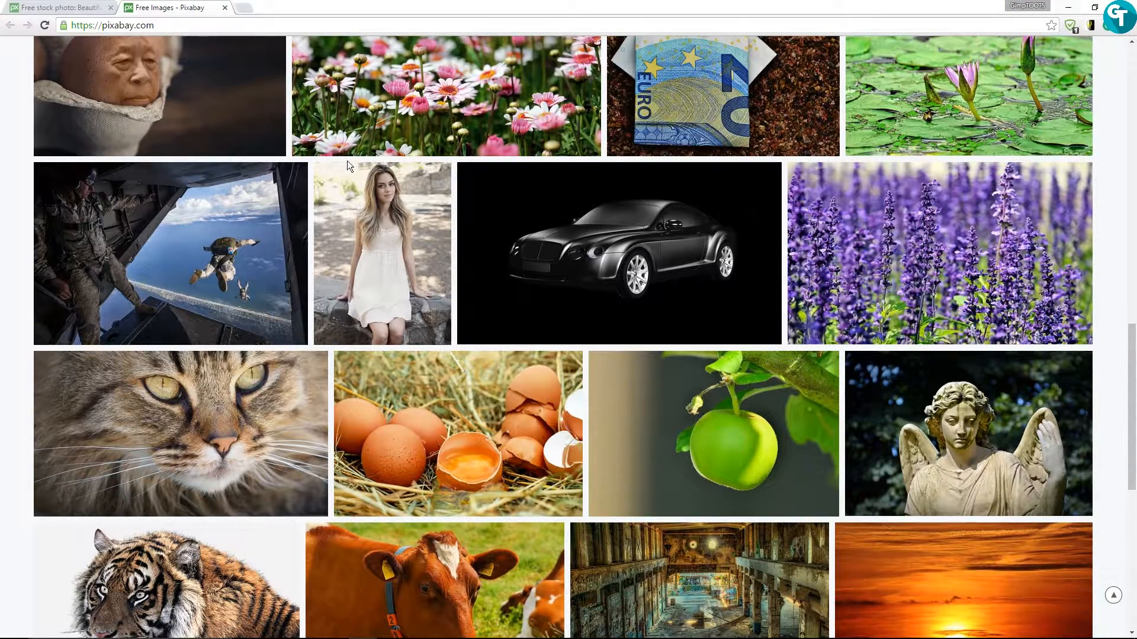
{"action": "left_click", "coordinate": [393, 204]}
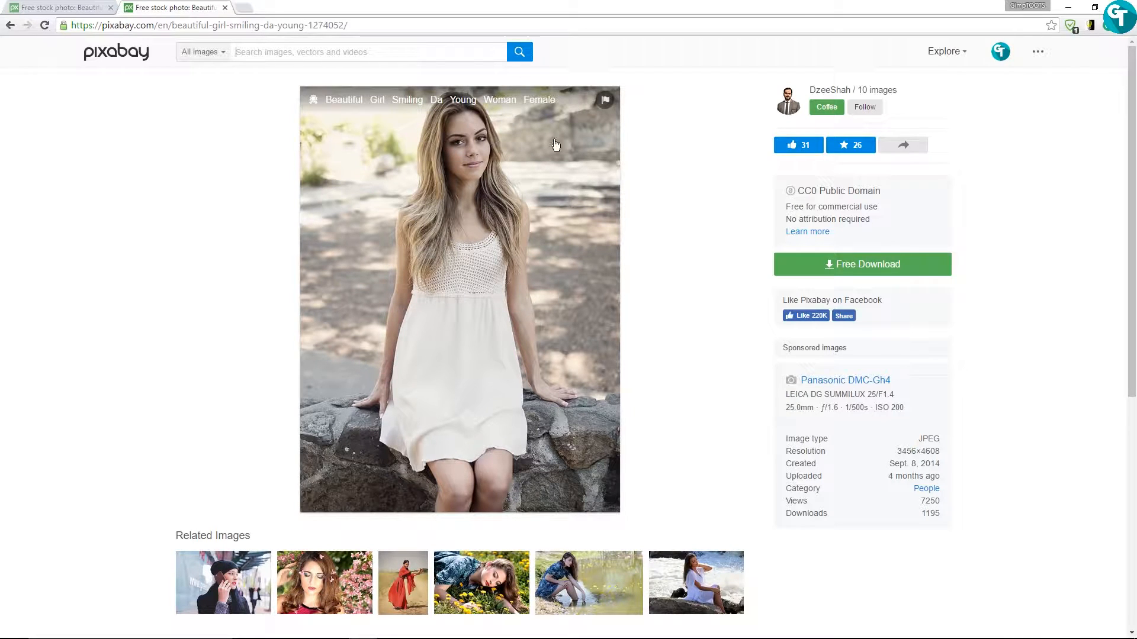
Switch back to GIMP and open the recent file beautiful-1274052.jpg
{"action": "mouse_move", "coordinate": [585, 637]}
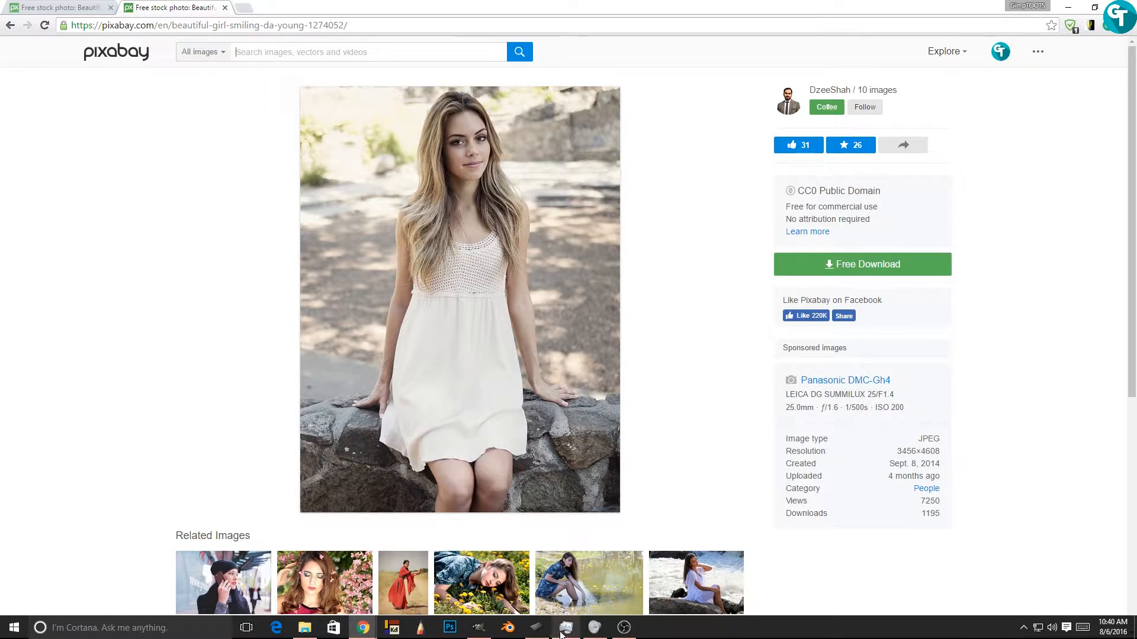
{"action": "left_click", "coordinate": [479, 628]}
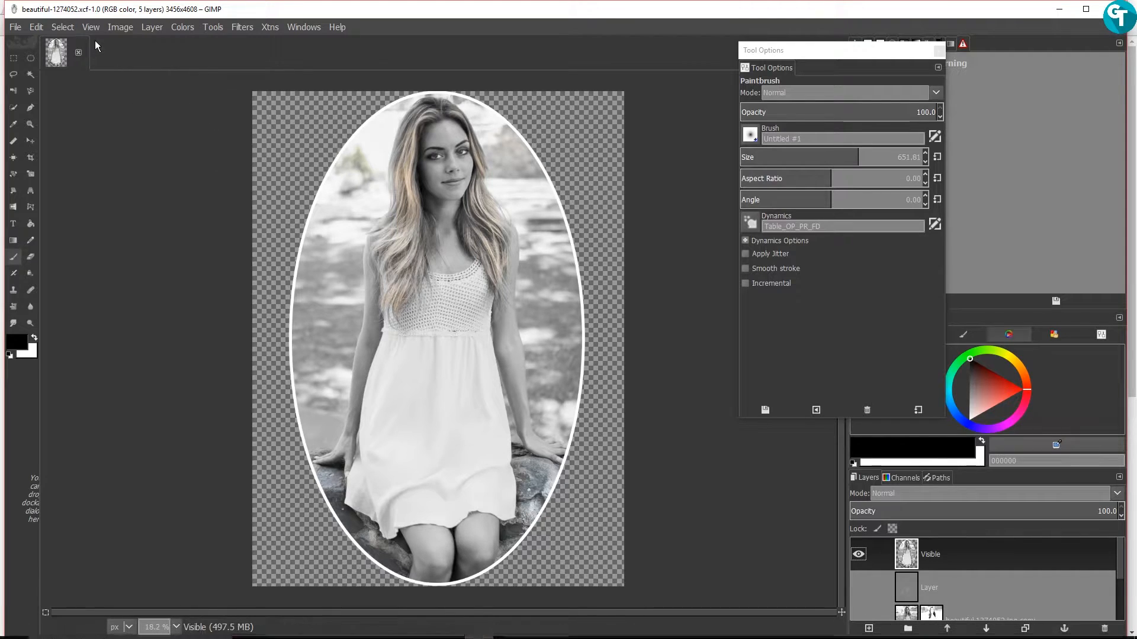
{"action": "left_click", "coordinate": [13, 29]}
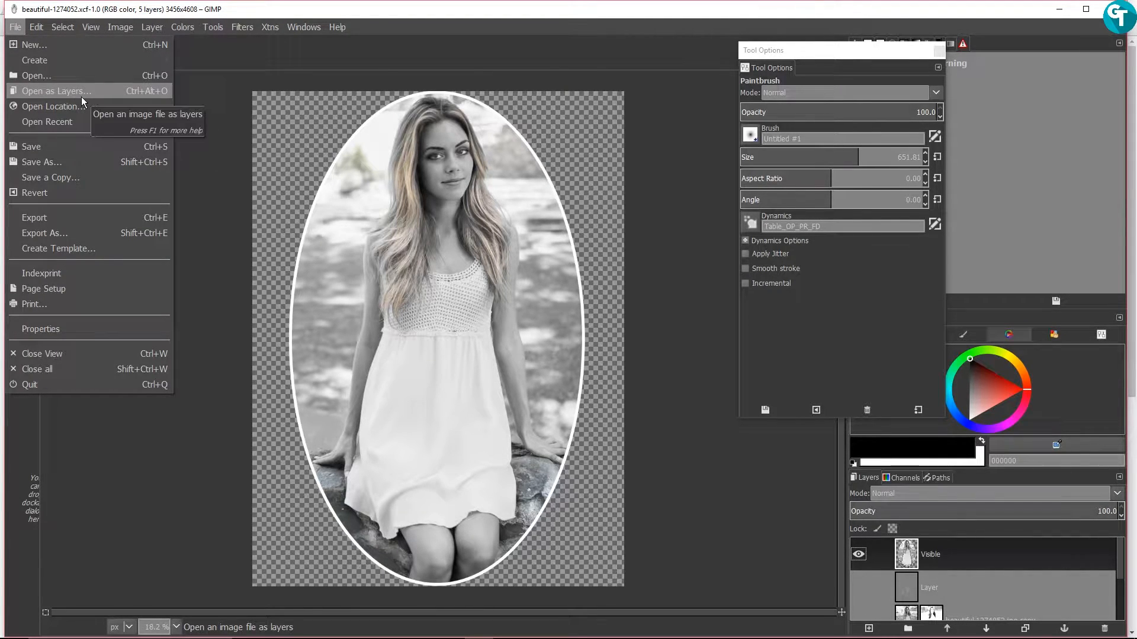
{"action": "mouse_move", "coordinate": [130, 122]}
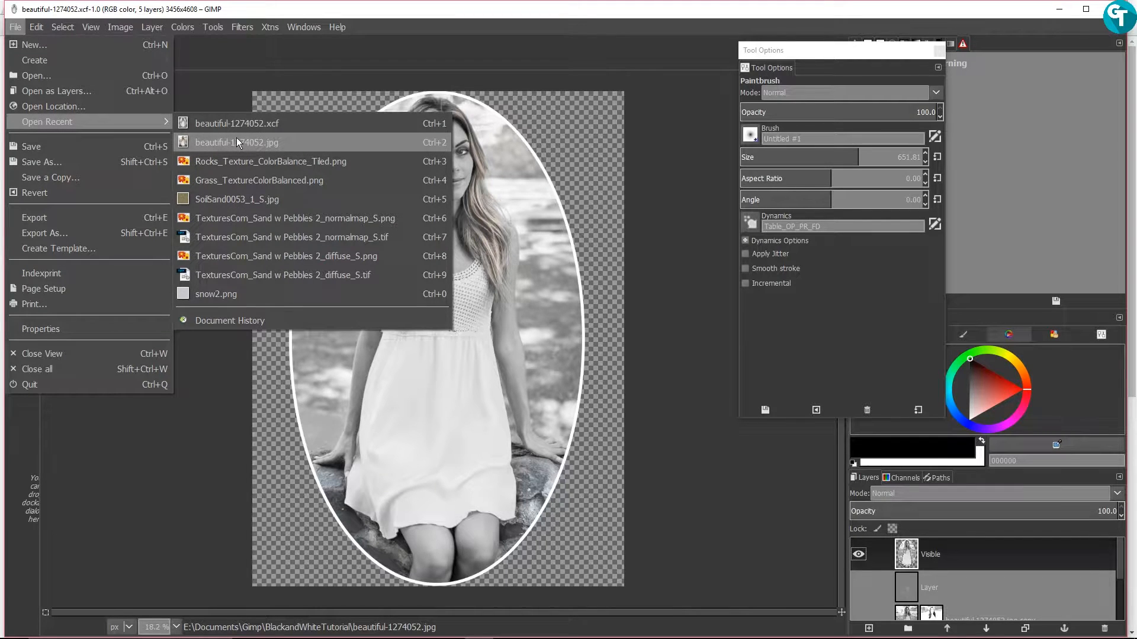
{"action": "left_click", "coordinate": [236, 143]}
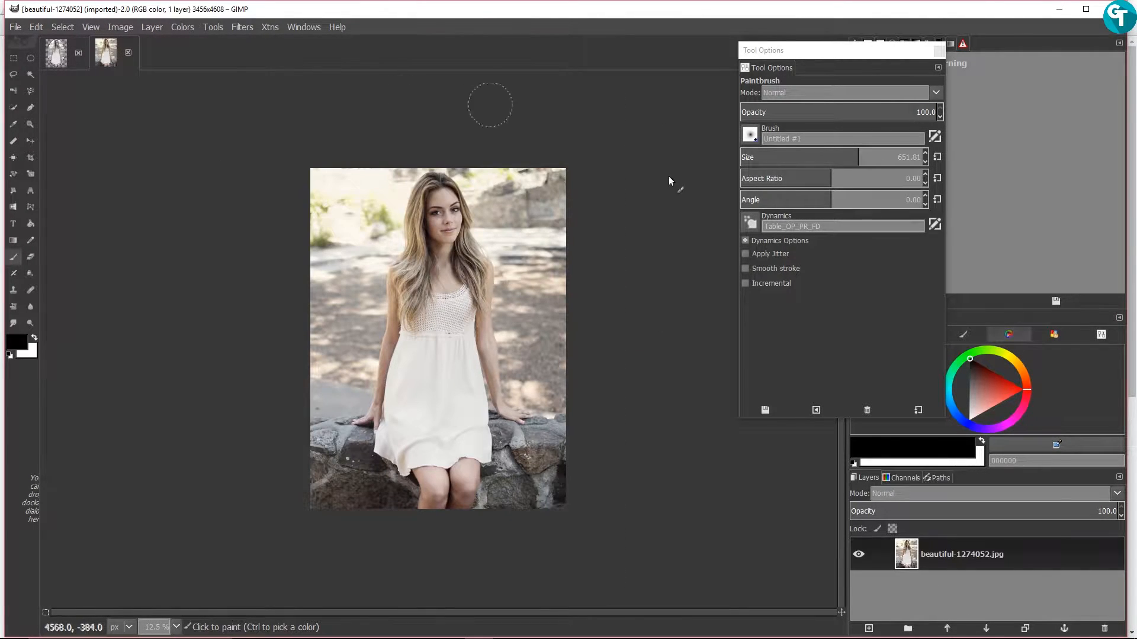
{"action": "scroll", "coordinate": [641, 273], "scroll_direction": "up", "scroll_amount": 2}
{"action": "scroll", "coordinate": [641, 273], "scroll_direction": "down", "scroll_amount": 1}
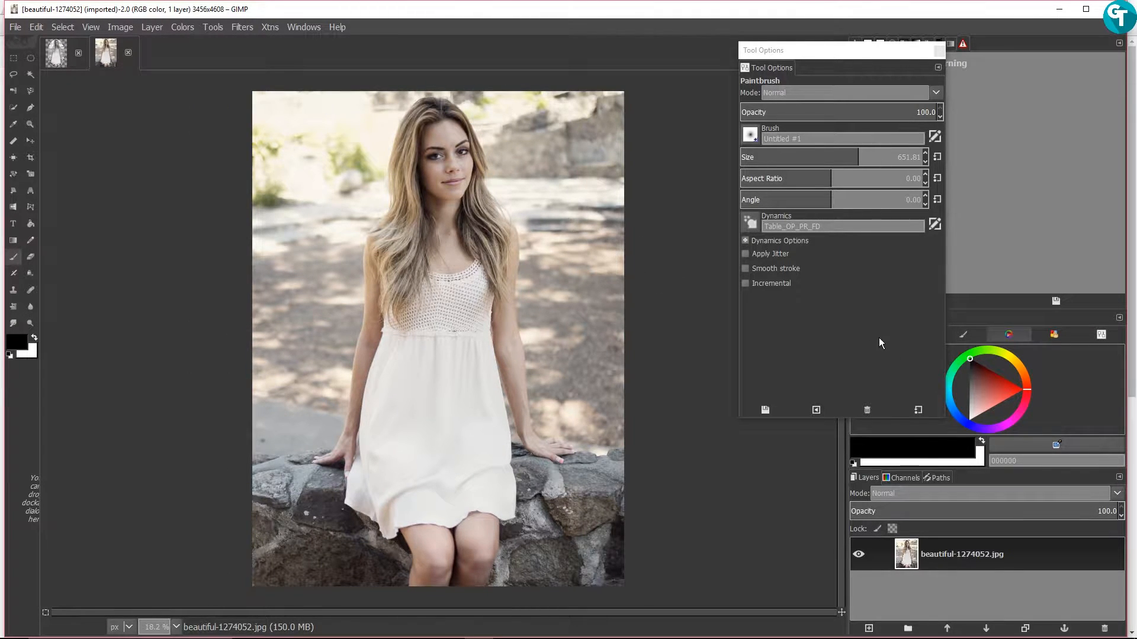
Duplicate the photo layer and add an alpha channel to the copy
{"action": "left_click_drag", "start_coordinate": [1010, 554], "coordinate": [1025, 627]}
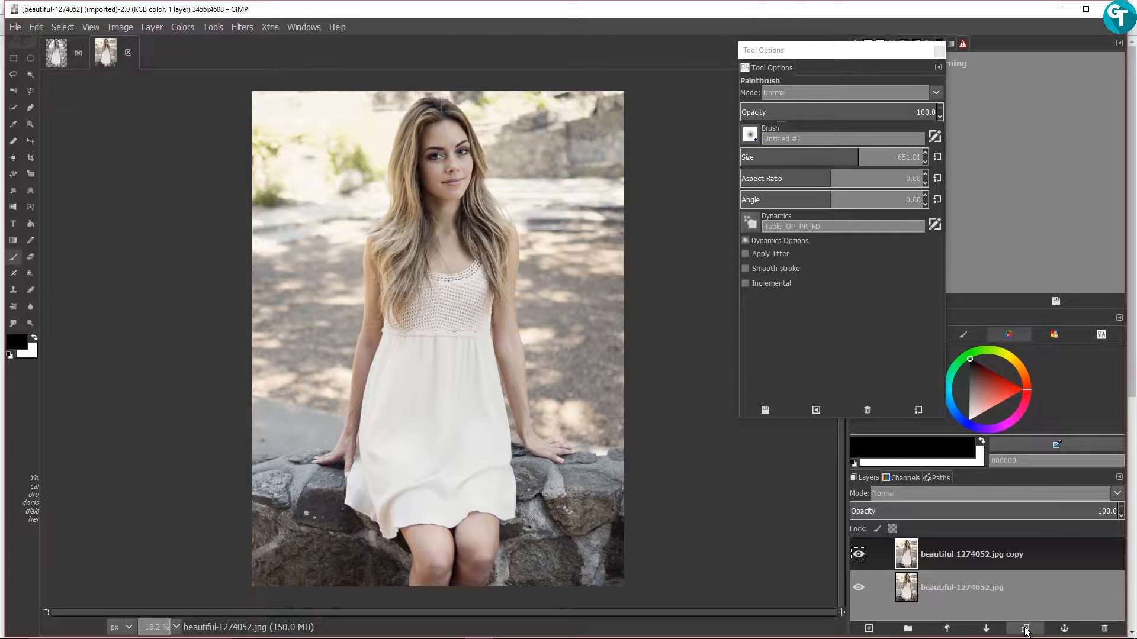
{"action": "right_click", "coordinate": [936, 553]}
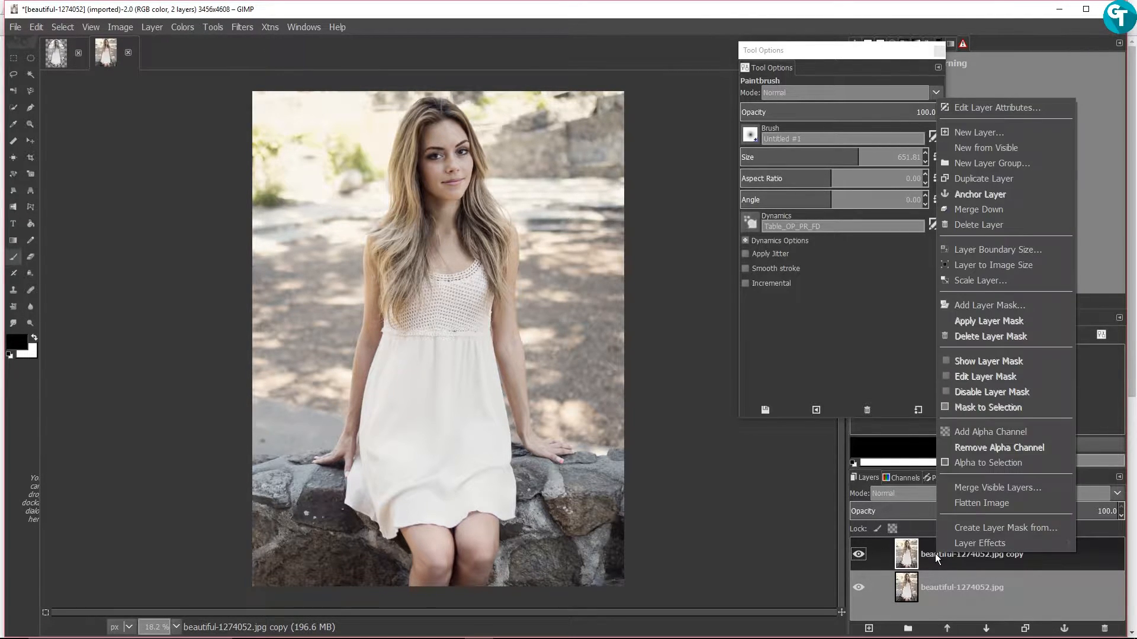
{"action": "left_click", "coordinate": [975, 430]}
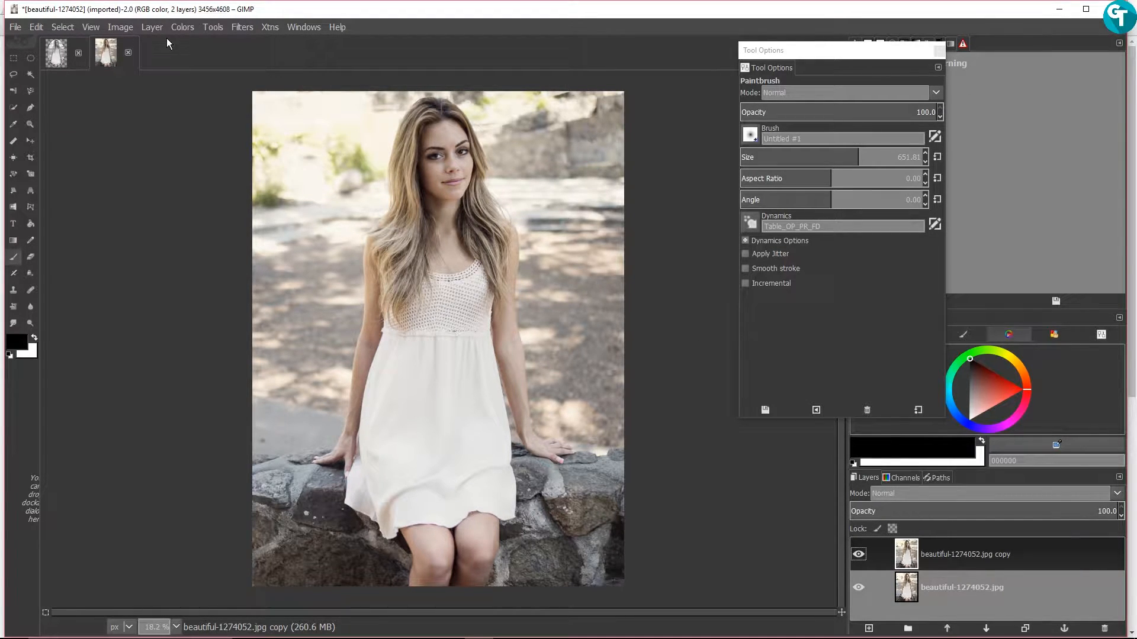
Desaturate the duplicated photo layer with the shade of gray based on Luminosity
{"action": "left_click", "coordinate": [182, 26]}
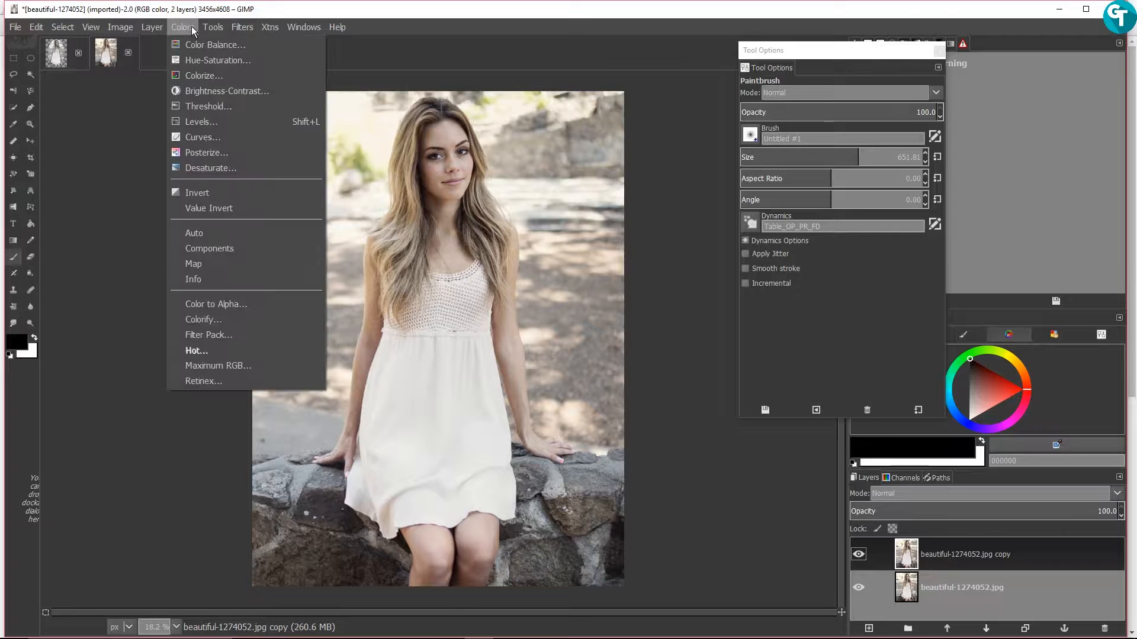
{"action": "left_click", "coordinate": [214, 171]}
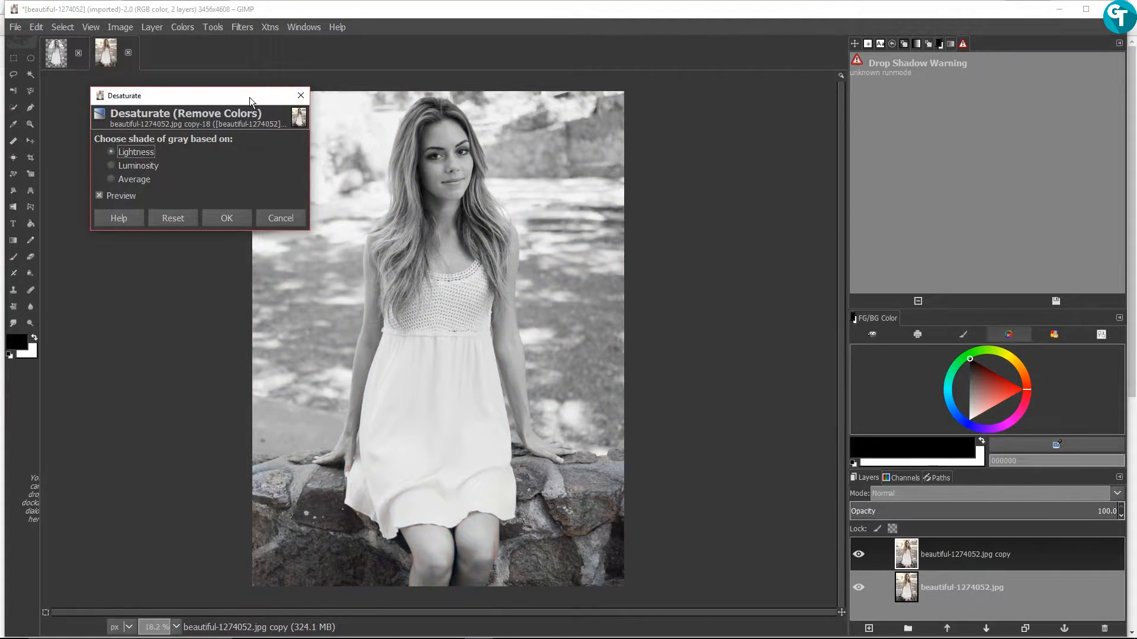
{"action": "left_click", "coordinate": [158, 165]}
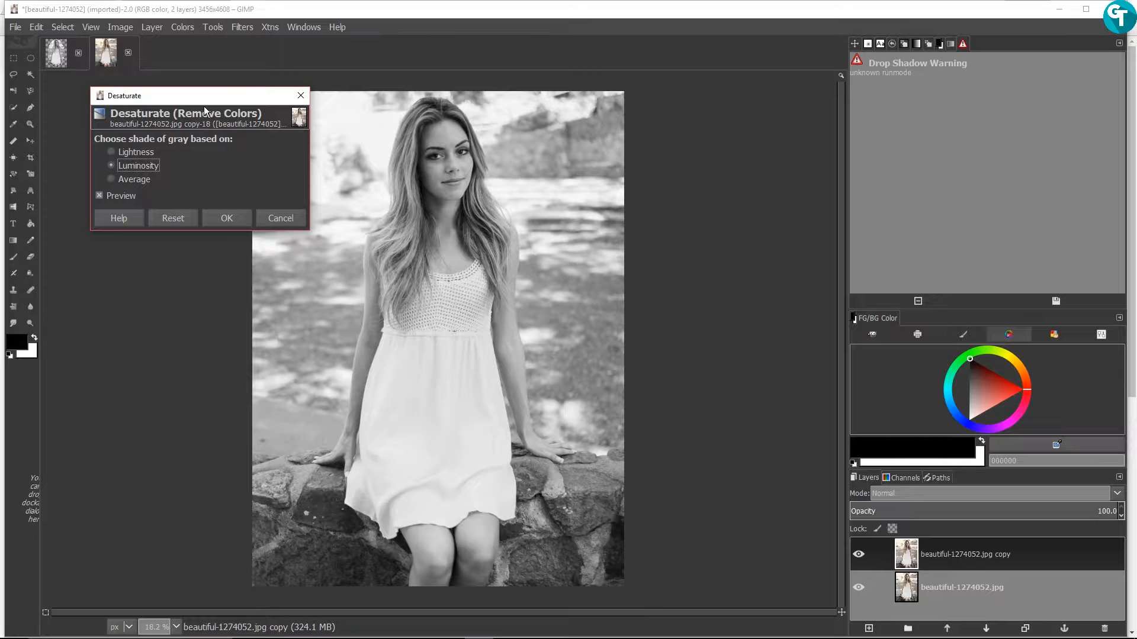
{"action": "left_click_drag", "start_coordinate": [205, 97], "coordinate": [777, 107]}
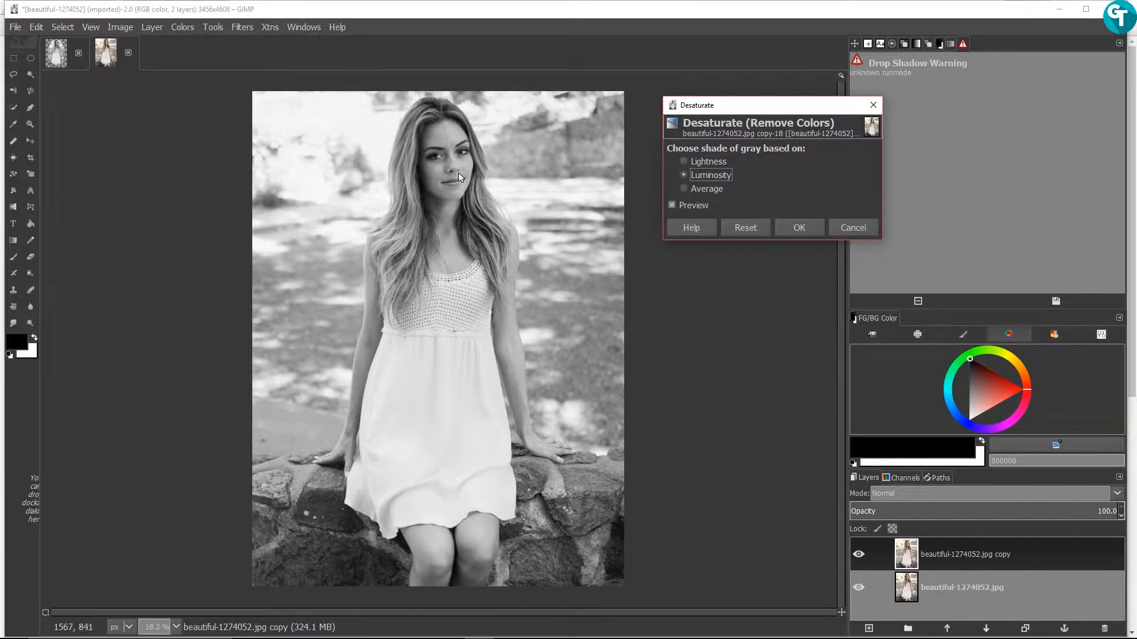
{"action": "left_click", "coordinate": [809, 229]}
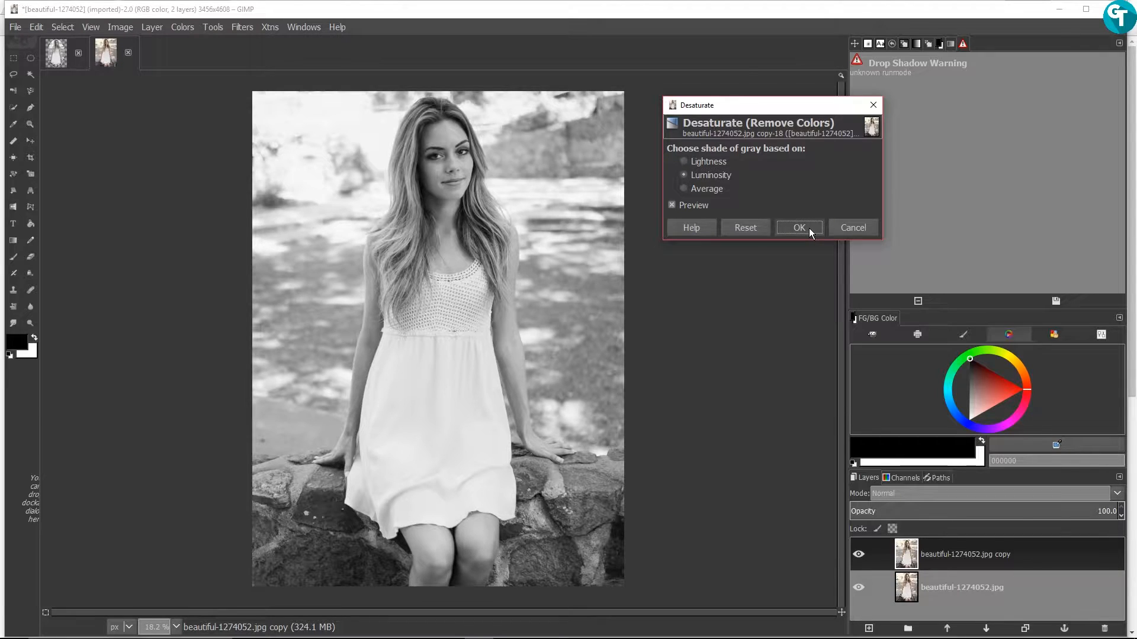
Duplicate the original beautiful-1274052.jpg layer and add an alpha channel to the new color copy
{"action": "left_click", "coordinate": [957, 593]}
{"action": "left_click_drag", "start_coordinate": [836, 50], "coordinate": [707, 39]}
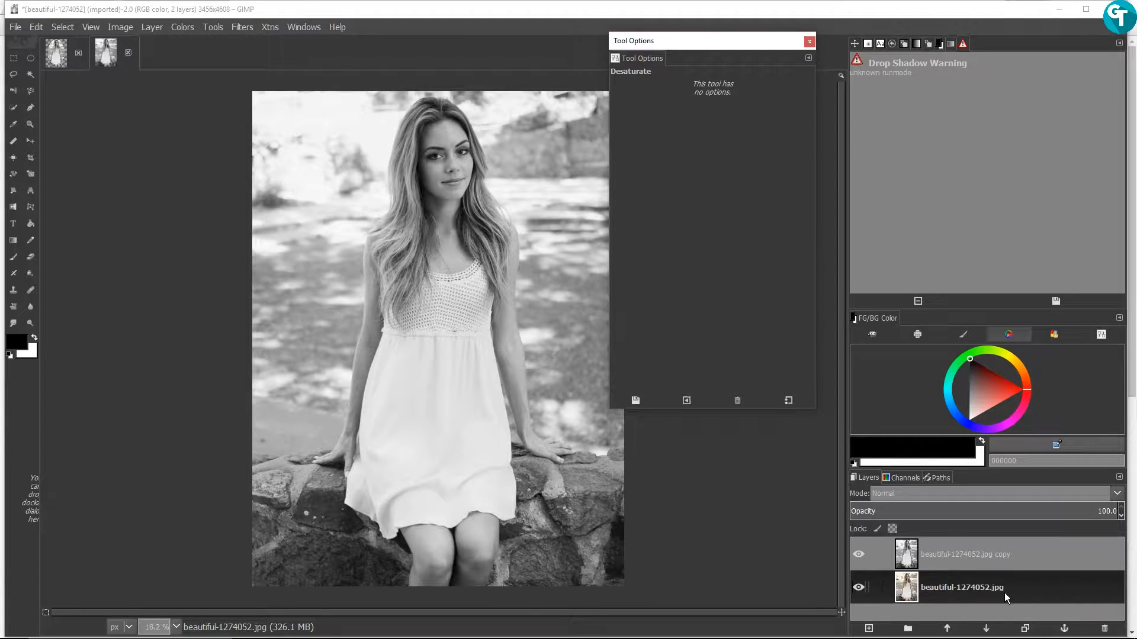
{"action": "left_click_drag", "start_coordinate": [1001, 589], "coordinate": [1029, 623]}
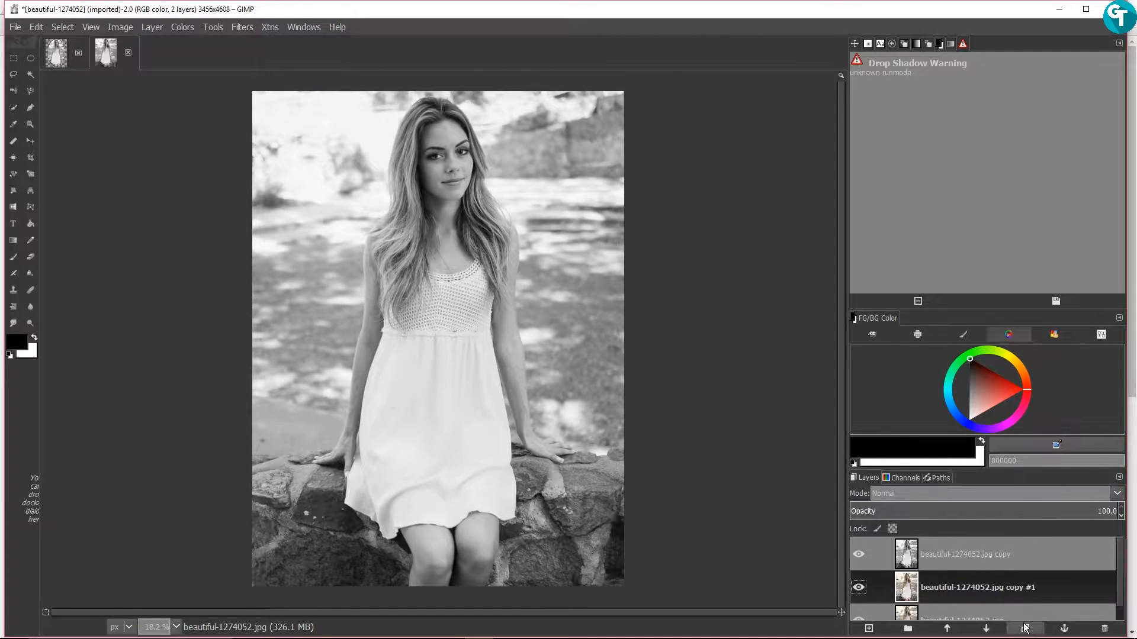
{"action": "right_click", "coordinate": [991, 588]}
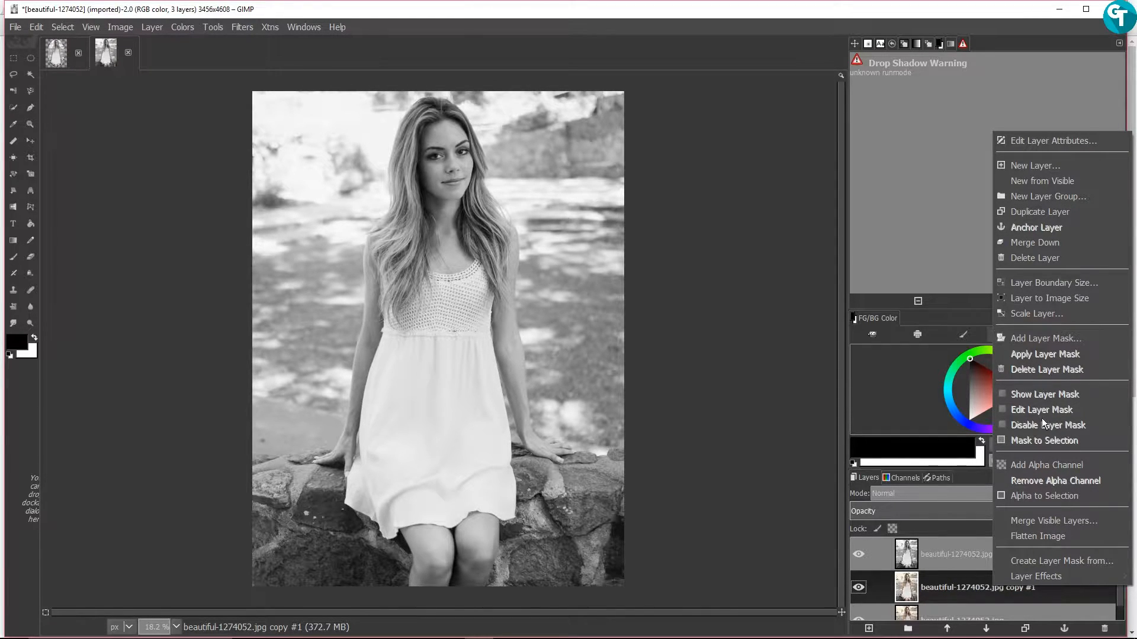
{"action": "left_click", "coordinate": [1034, 460]}
{"action": "scroll", "coordinate": [966, 567], "scroll_direction": "down", "scroll_amount": 1}
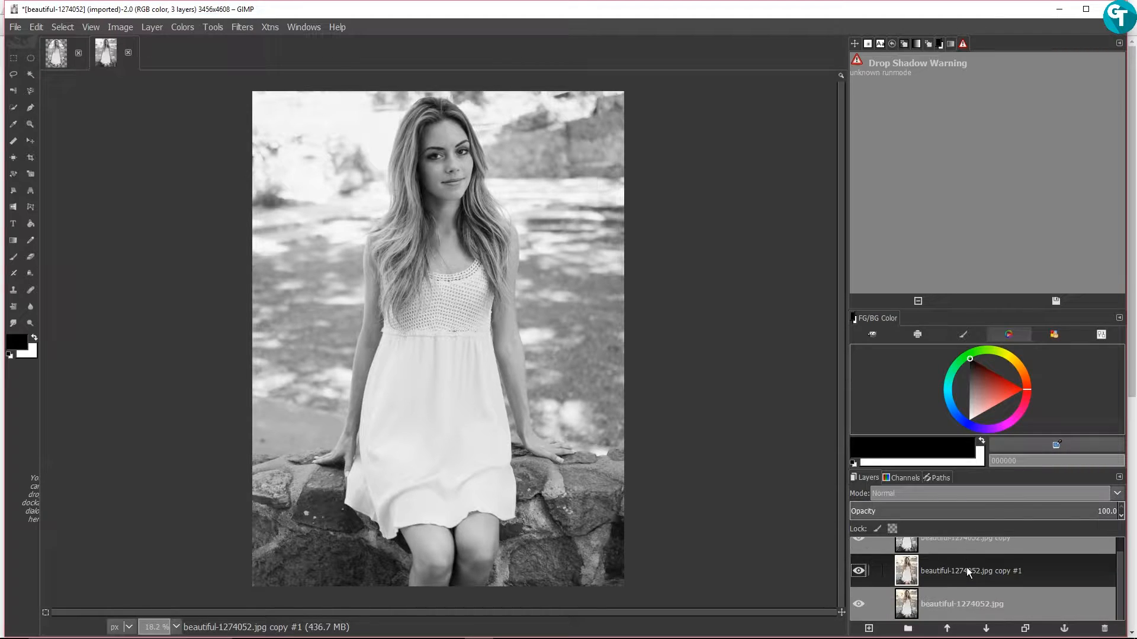
Add an alpha channel to the original photo layer and move the color copy #1 layer to the top of the stack
{"action": "right_click", "coordinate": [960, 609]}
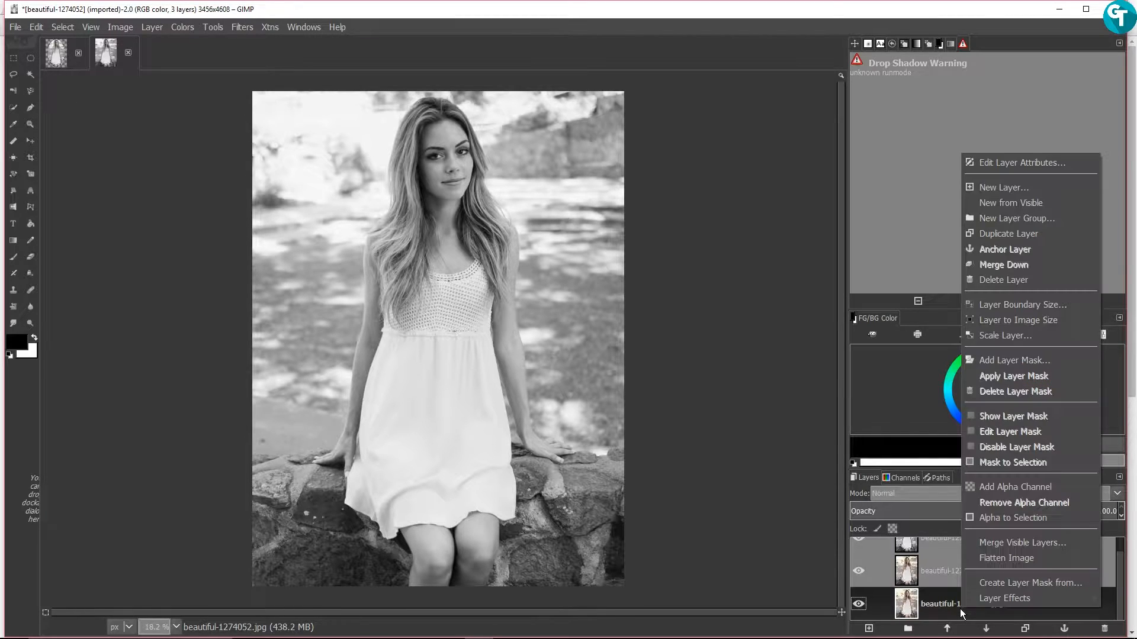
{"action": "left_click", "coordinate": [986, 486]}
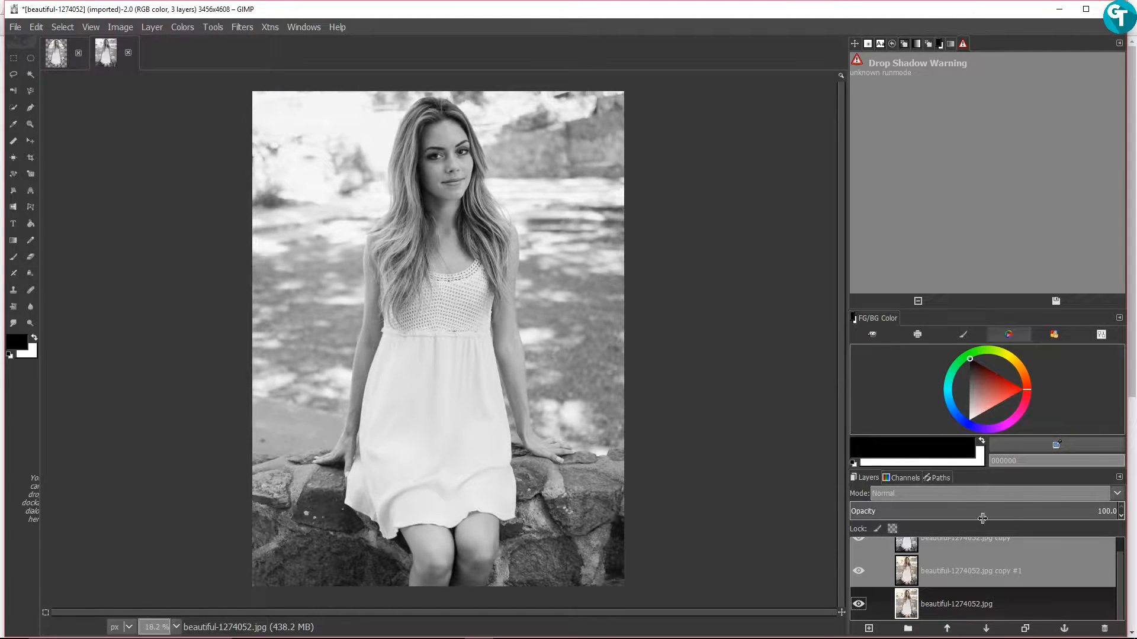
{"action": "left_click", "coordinate": [971, 579]}
{"action": "scroll", "coordinate": [971, 584], "scroll_direction": "up", "scroll_amount": 1}
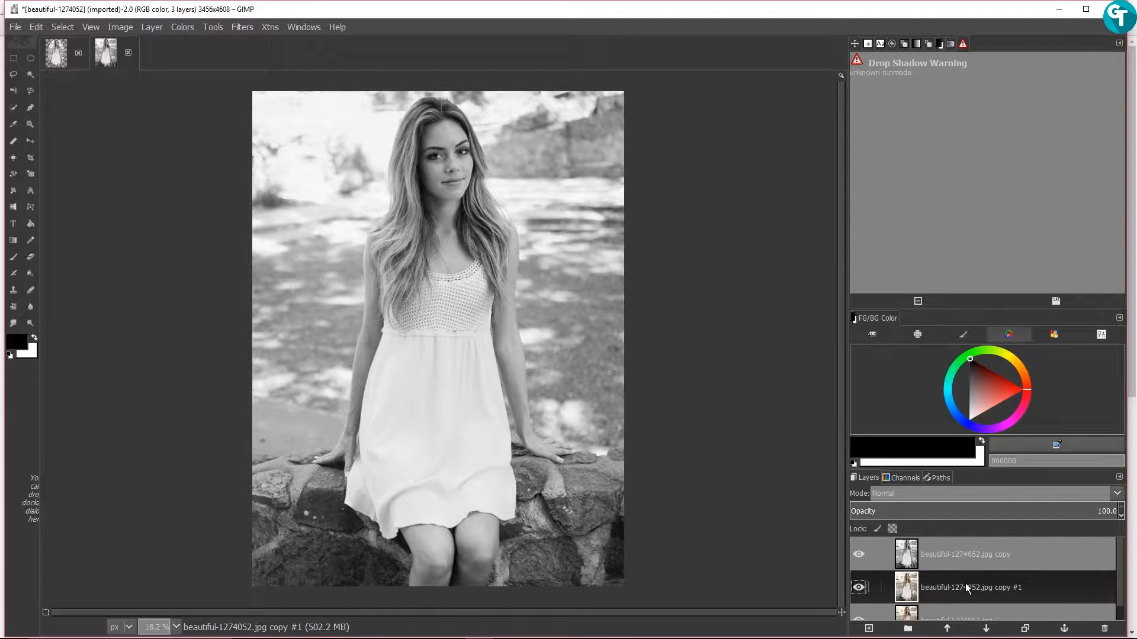
{"action": "left_click_drag", "start_coordinate": [965, 584], "coordinate": [957, 542]}
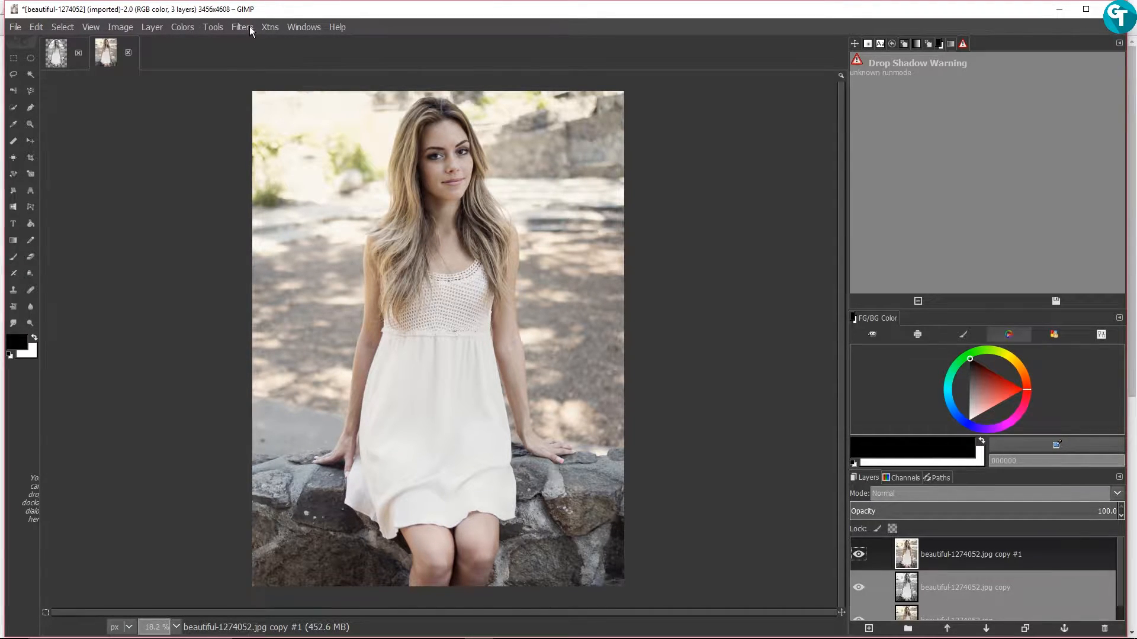
Start Curves on the color copy and increase Value-channel contrast, moving the shadow point inward and the highlight point to about x 243, y 255
{"action": "left_click", "coordinate": [187, 26]}
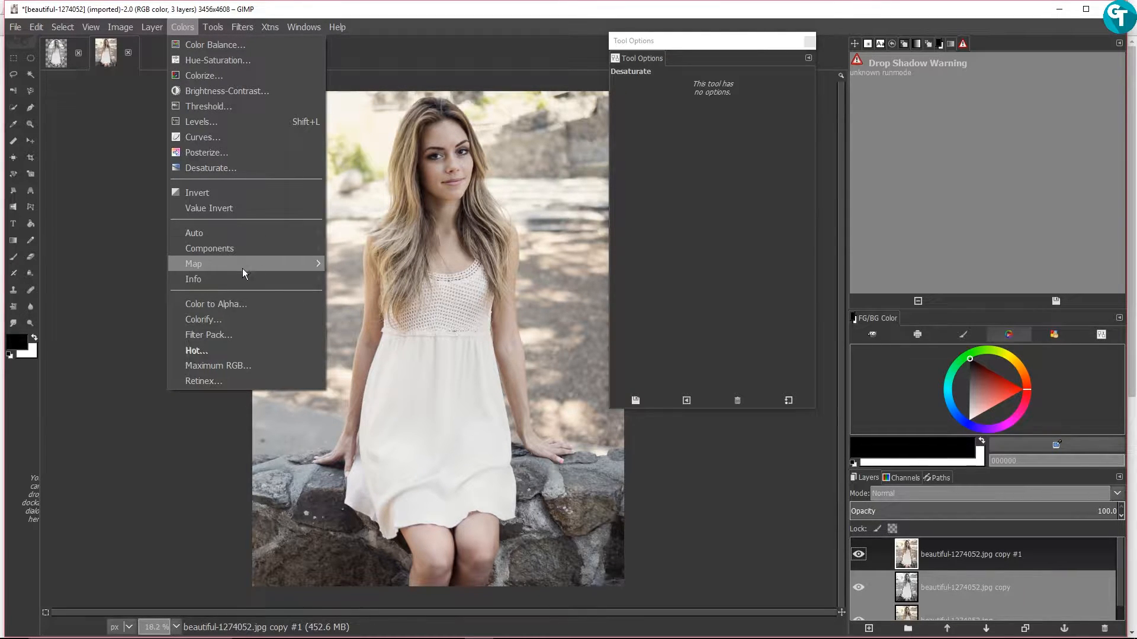
{"action": "left_click", "coordinate": [239, 135]}
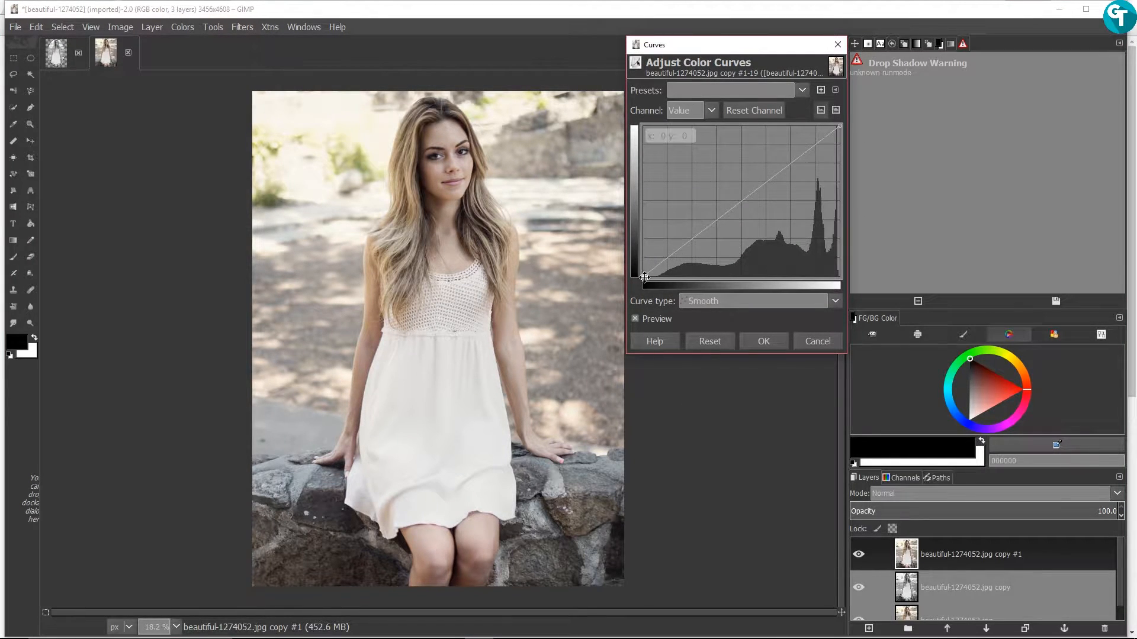
{"action": "left_click_drag", "start_coordinate": [645, 274], "coordinate": [651, 275]}
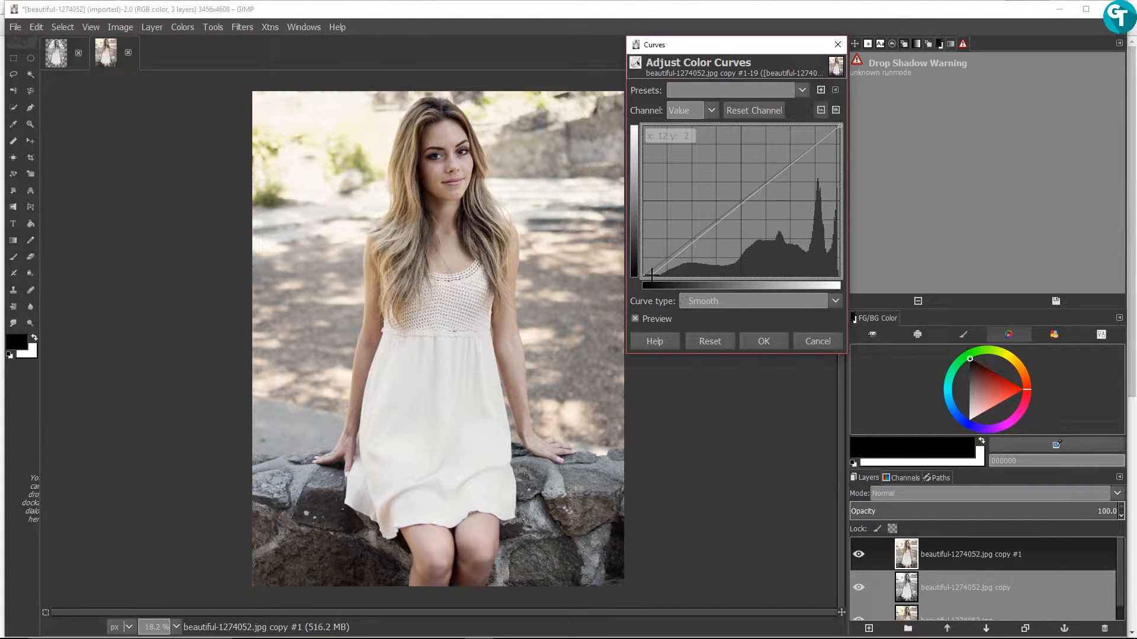
{"action": "left_click_drag", "start_coordinate": [651, 276], "coordinate": [655, 274]}
{"action": "left_click_drag", "start_coordinate": [838, 127], "coordinate": [831, 126]}
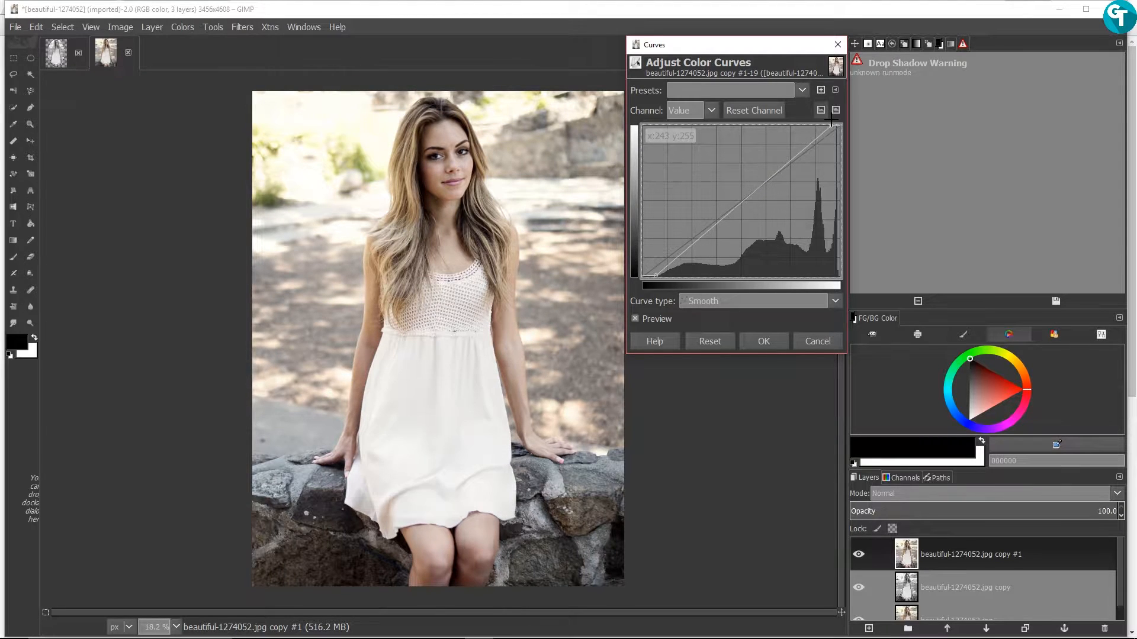
Steepen the Red channel curve by moving its highlight point to about x 241, y 255 and its shadow point slightly inward
{"action": "left_click", "coordinate": [709, 112]}
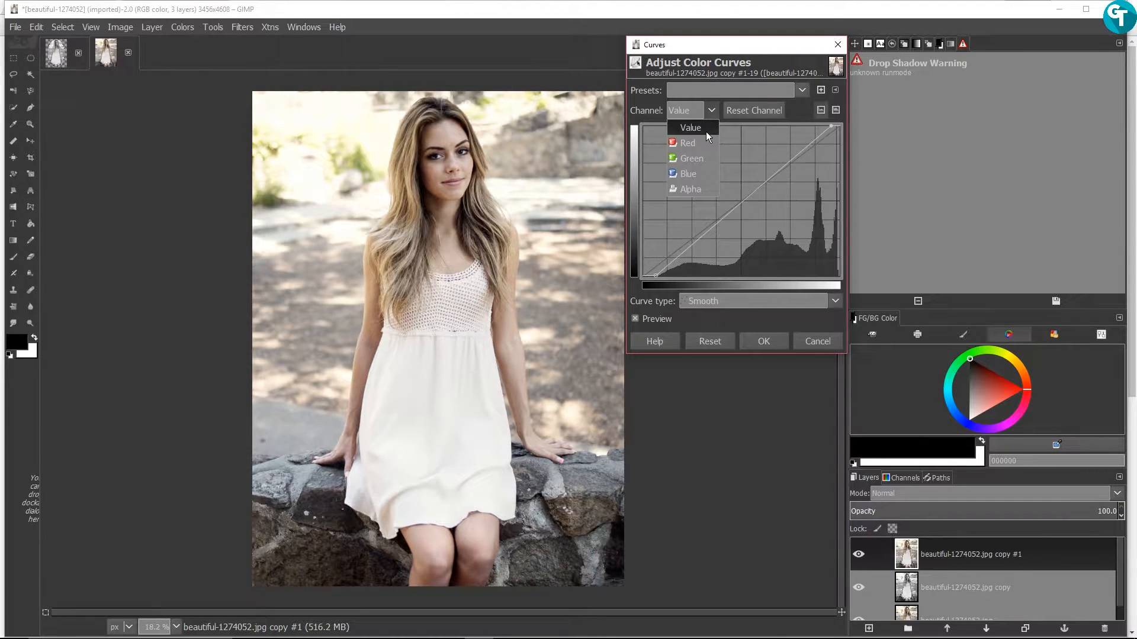
{"action": "left_click", "coordinate": [693, 143]}
{"action": "left_click_drag", "start_coordinate": [841, 127], "coordinate": [830, 121]}
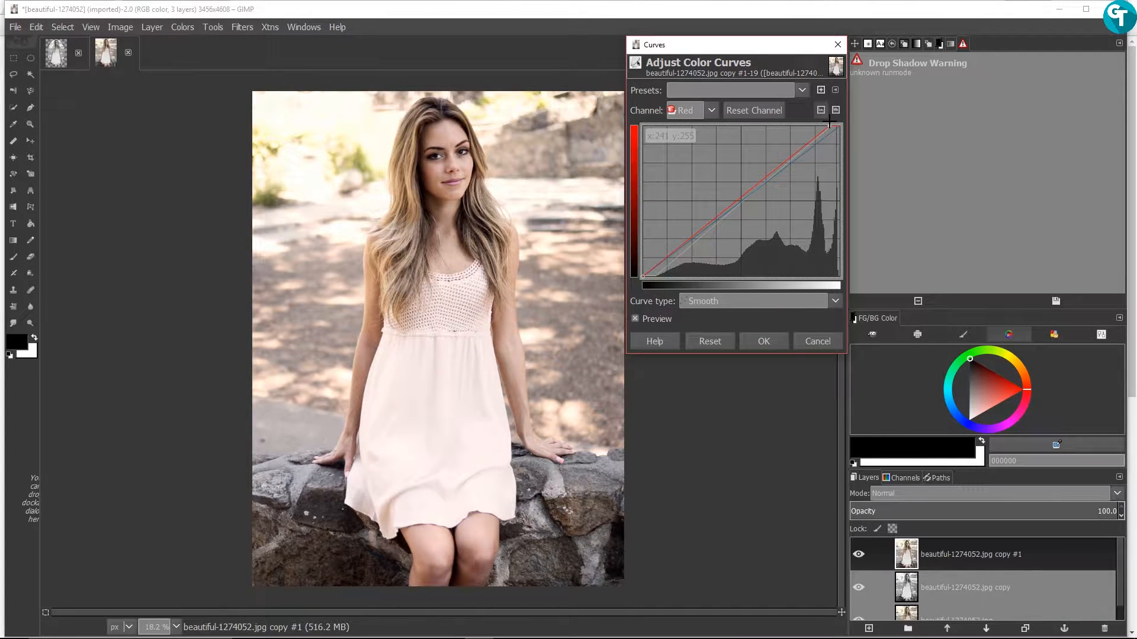
{"action": "left_click_drag", "start_coordinate": [649, 272], "coordinate": [653, 274]}
Steepen the Green channel curve by moving its highlight point slightly inward and its shadow point to about x 15, y 0
{"action": "left_click", "coordinate": [698, 107]}
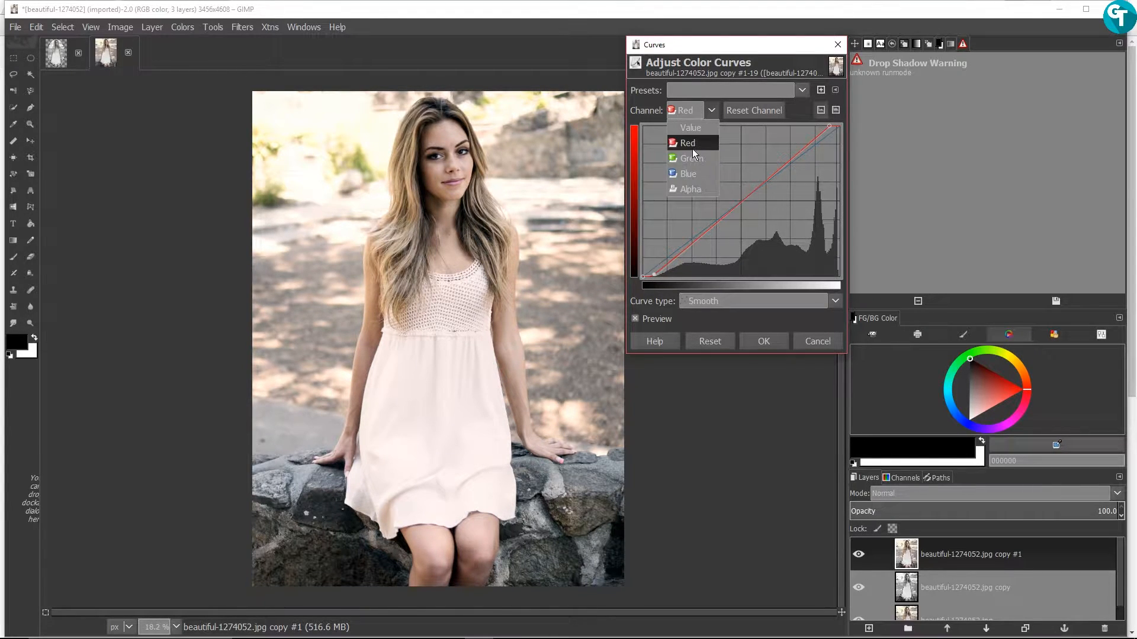
{"action": "left_click", "coordinate": [692, 148]}
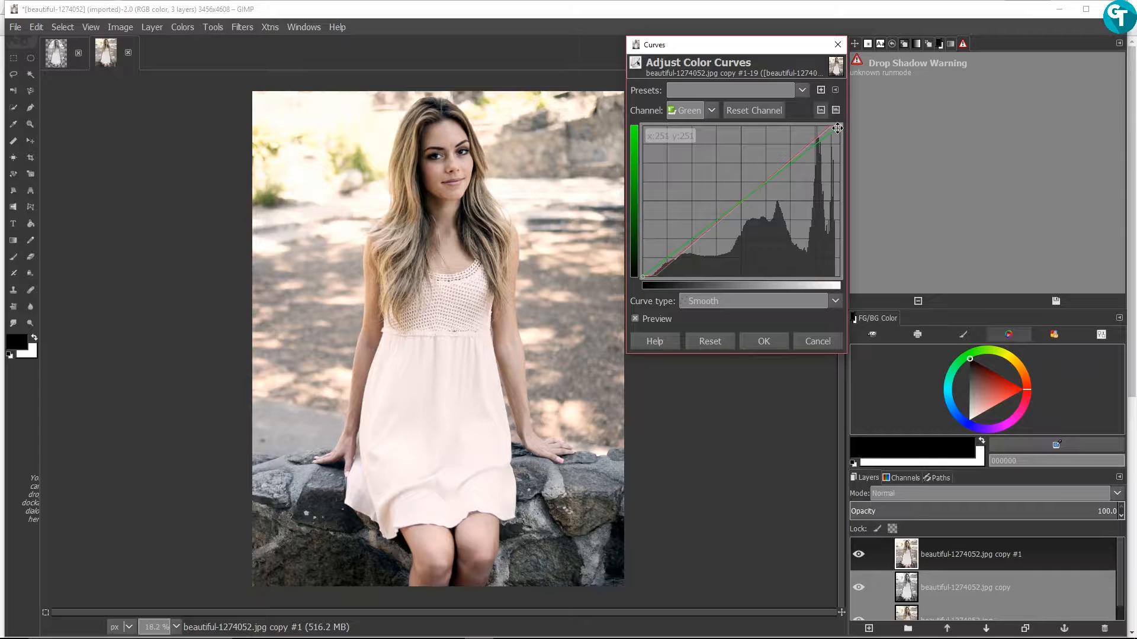
{"action": "left_click_drag", "start_coordinate": [837, 124], "coordinate": [834, 122]}
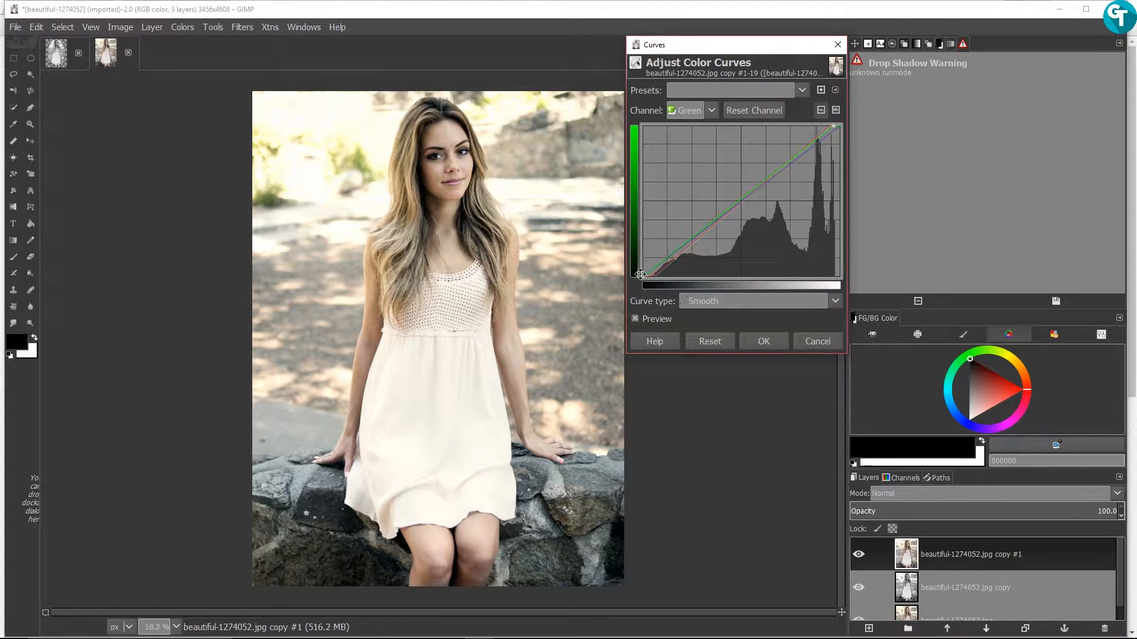
{"action": "left_click_drag", "start_coordinate": [645, 271], "coordinate": [653, 275]}
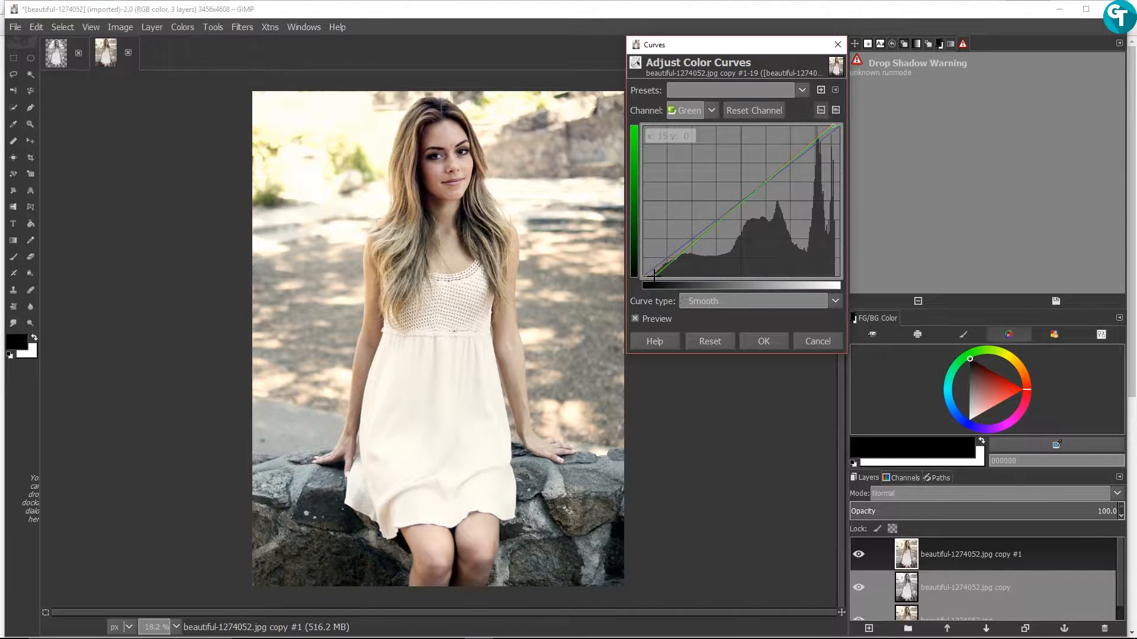
Steepen the Blue channel curve by moving its highlight and shadow points slightly inward, and apply the curves adjustment
{"action": "left_click", "coordinate": [711, 110]}
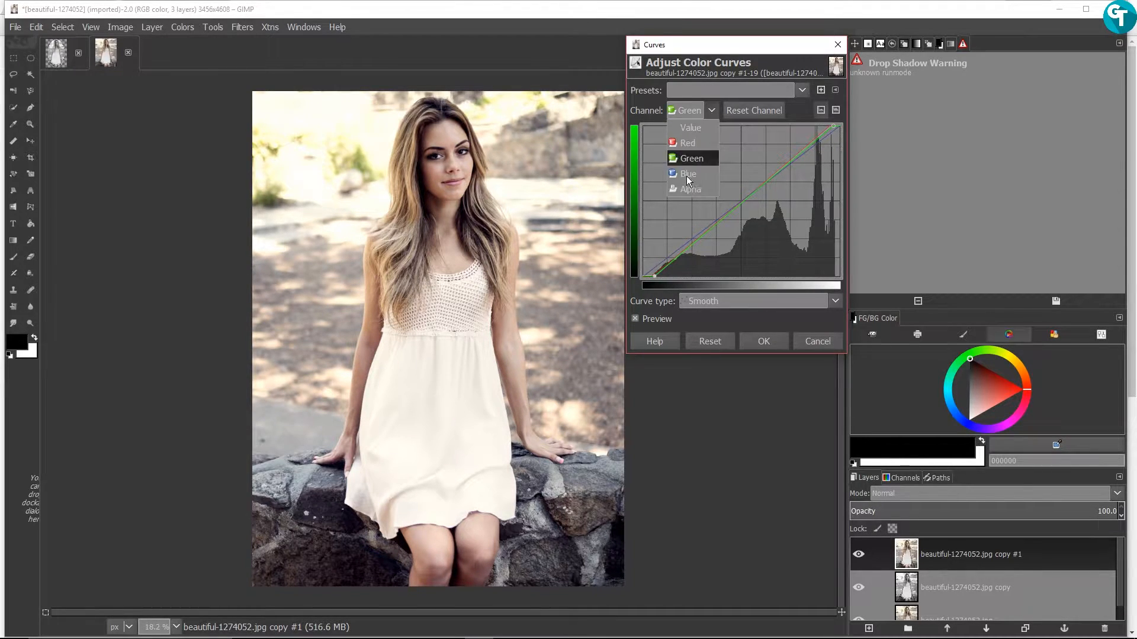
{"action": "left_click", "coordinate": [686, 173]}
{"action": "left_click_drag", "start_coordinate": [839, 125], "coordinate": [831, 122]}
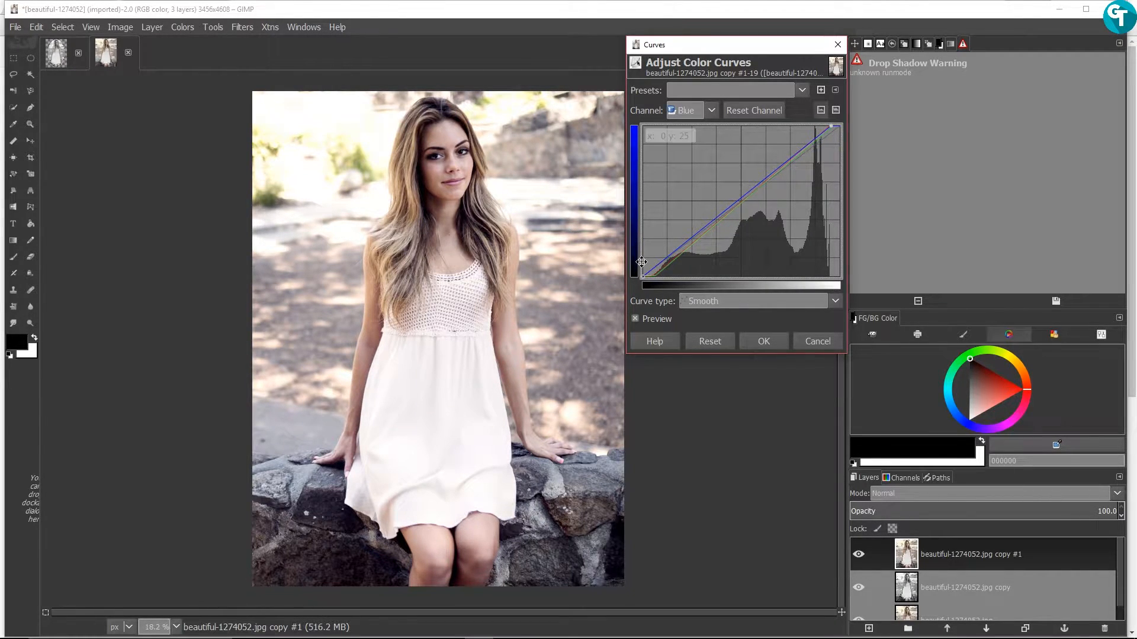
{"action": "left_click_drag", "start_coordinate": [644, 273], "coordinate": [655, 276]}
{"action": "left_click", "coordinate": [754, 347]}
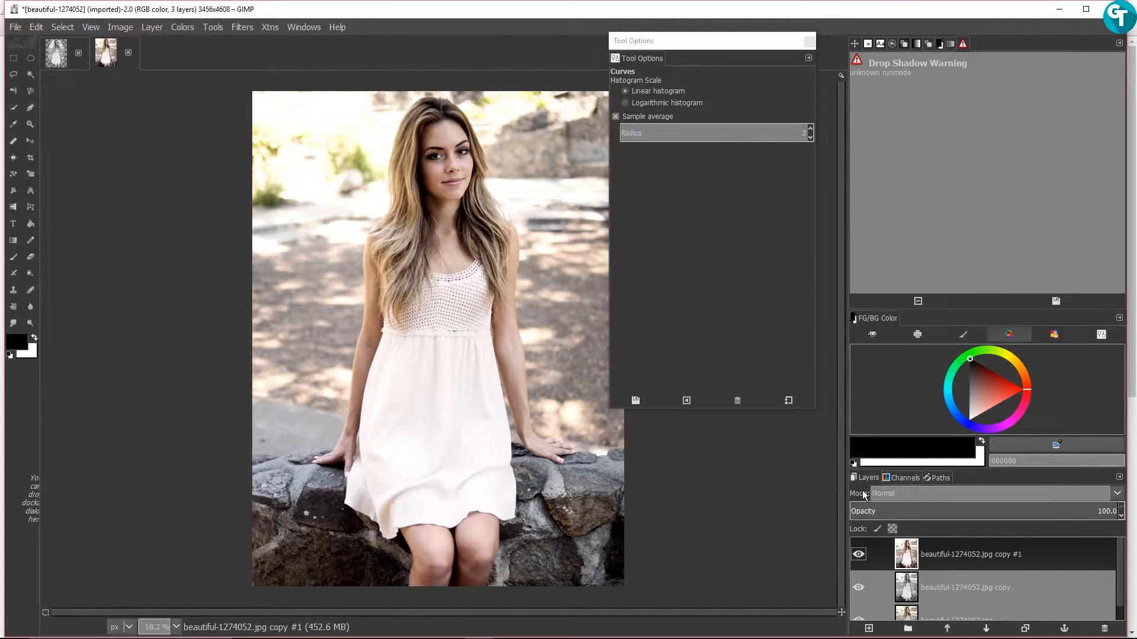
Hide the desaturated copy and toggle the color copy's visibility repeatedly to compare the curves adjustment with the original photo
{"action": "left_click", "coordinate": [859, 587]}
{"action": "left_click", "coordinate": [859, 554]}
{"action": "left_click", "coordinate": [860, 555]}
{"action": "left_click", "coordinate": [859, 555]}
{"action": "left_click", "coordinate": [859, 555]}
{"action": "left_click", "coordinate": [859, 555]}
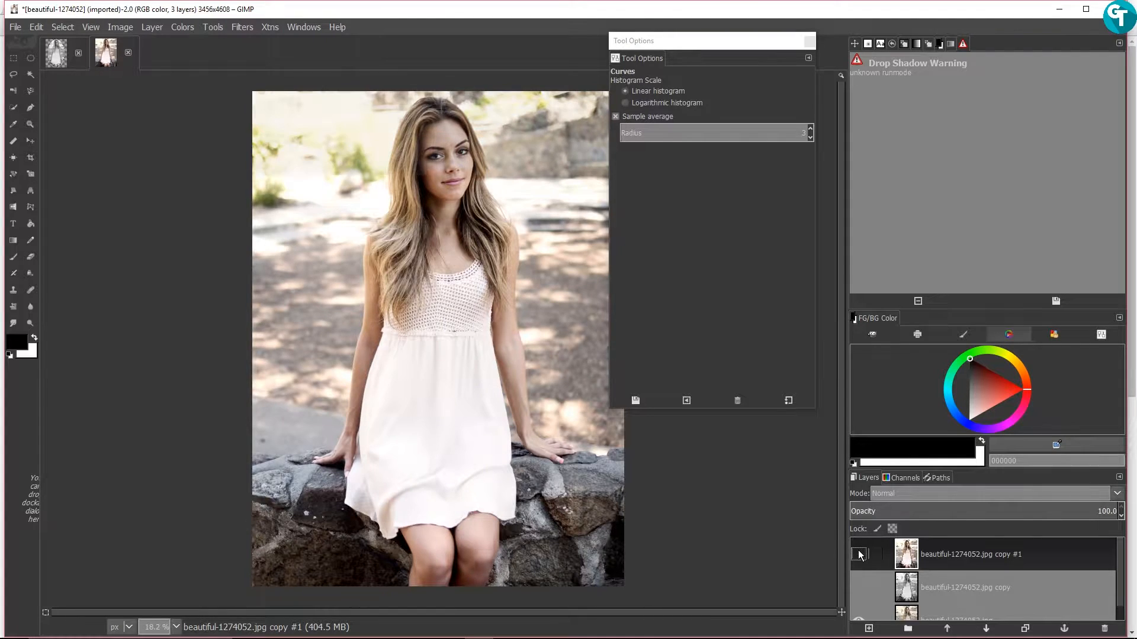
{"action": "left_click", "coordinate": [859, 555]}
{"action": "left_click", "coordinate": [860, 555]}
{"action": "left_click", "coordinate": [861, 555]}
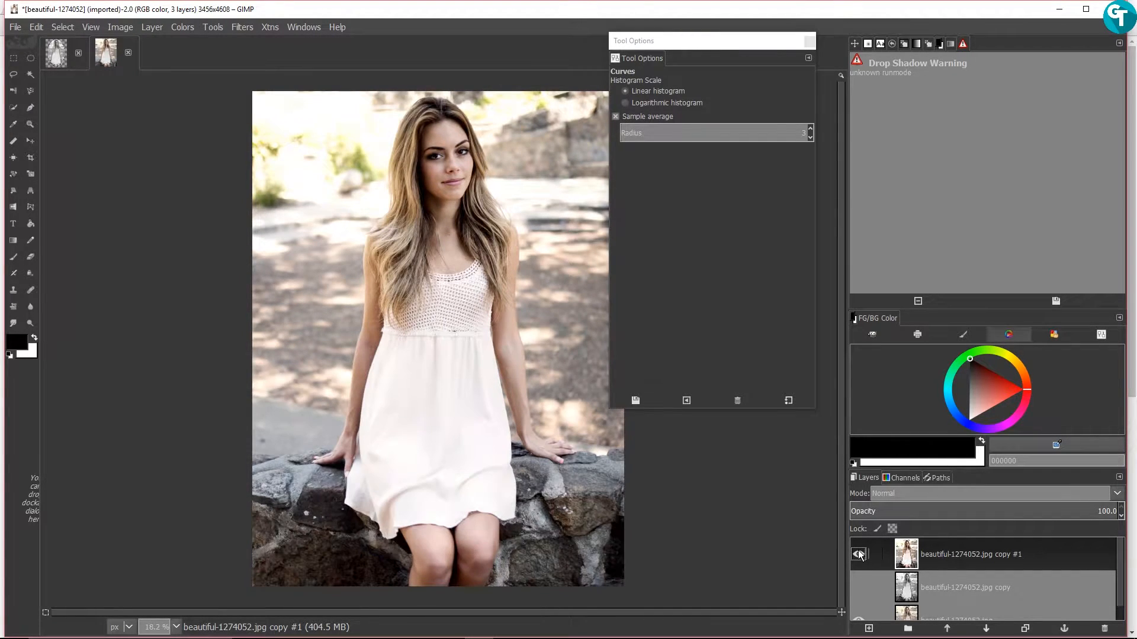
Adjust the color copy's brightness to 56 and contrast to 4 with Brightness-Contrast
{"action": "left_click", "coordinate": [191, 27]}
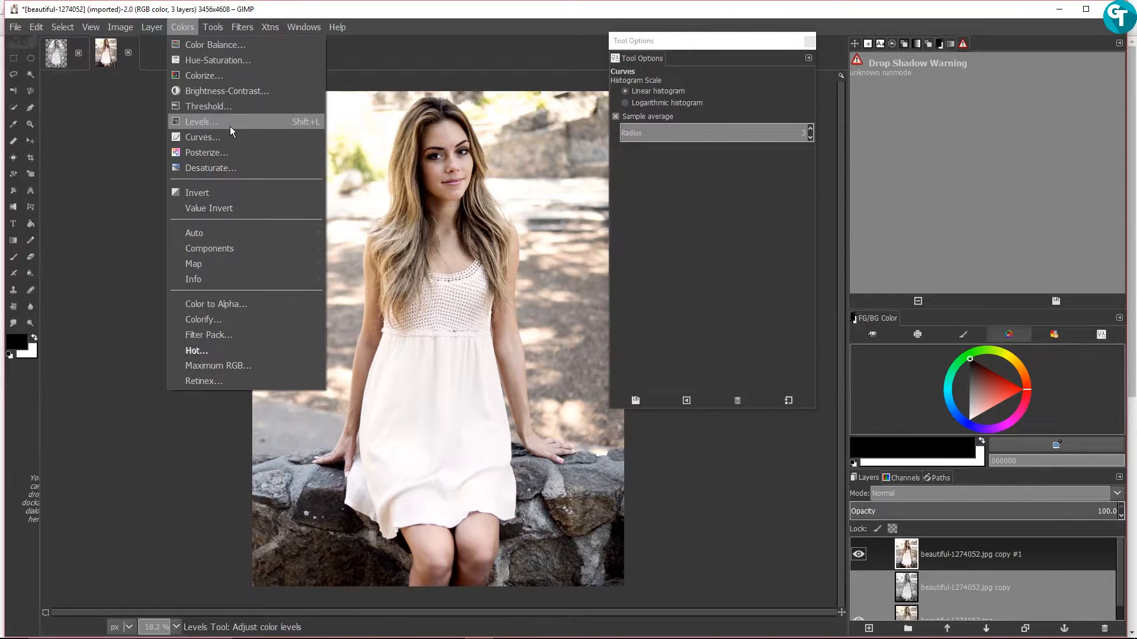
{"action": "left_click", "coordinate": [231, 92]}
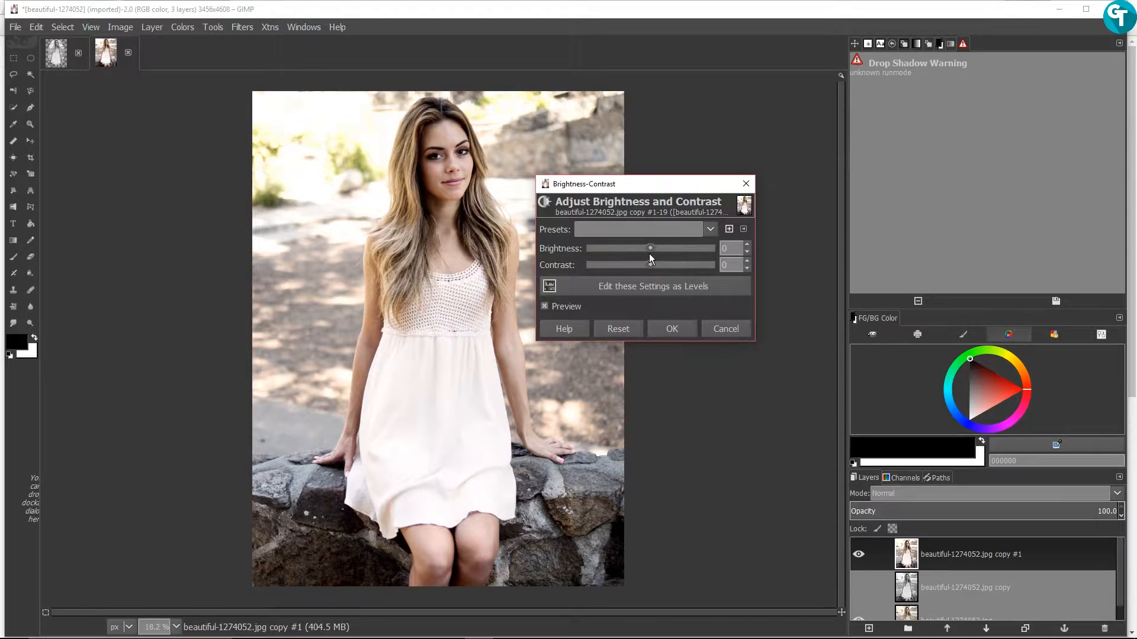
{"action": "left_click_drag", "start_coordinate": [649, 249], "coordinate": [675, 252]}
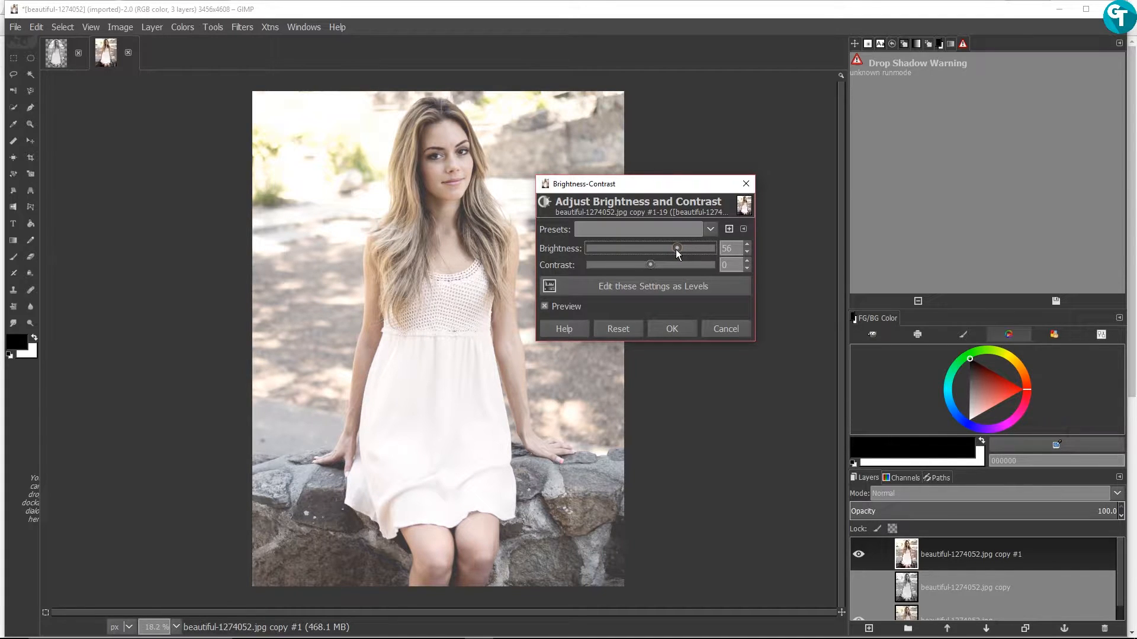
{"action": "left_click_drag", "start_coordinate": [650, 266], "coordinate": [653, 267]}
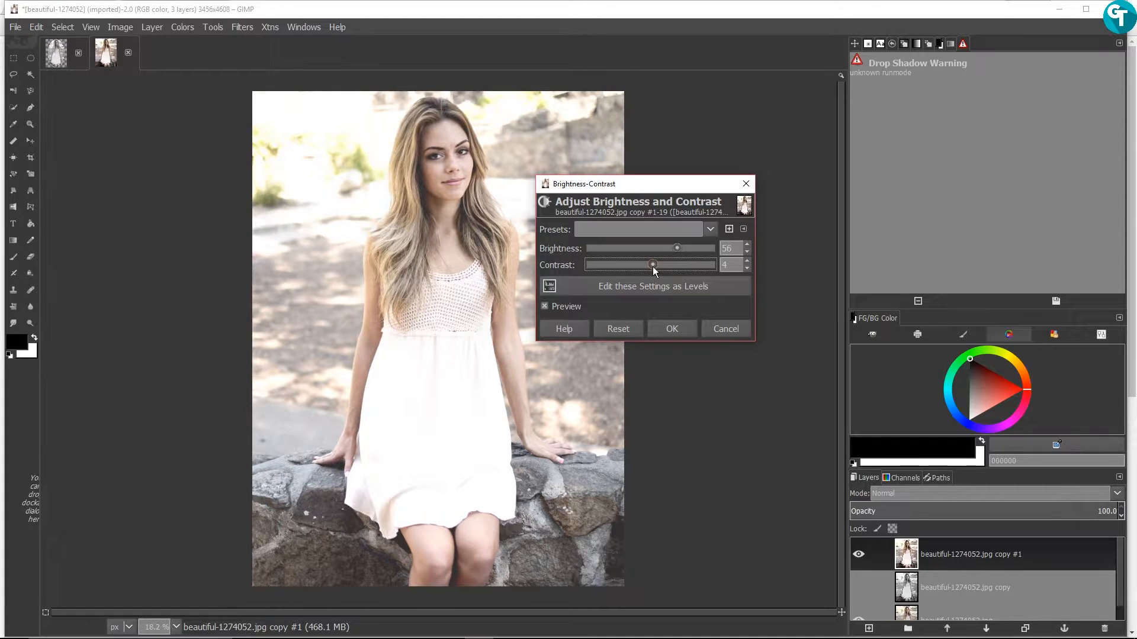
{"action": "left_click", "coordinate": [661, 326]}
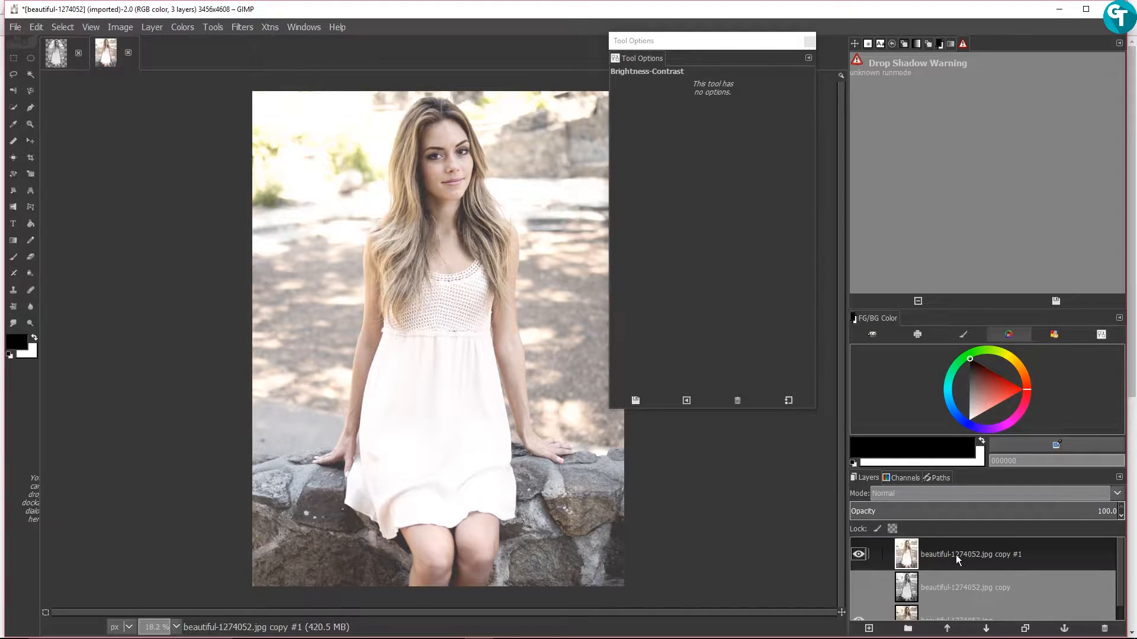
Move the desaturated copy above the color copy #1 layer and make it visible again
{"action": "left_click", "coordinate": [944, 585]}
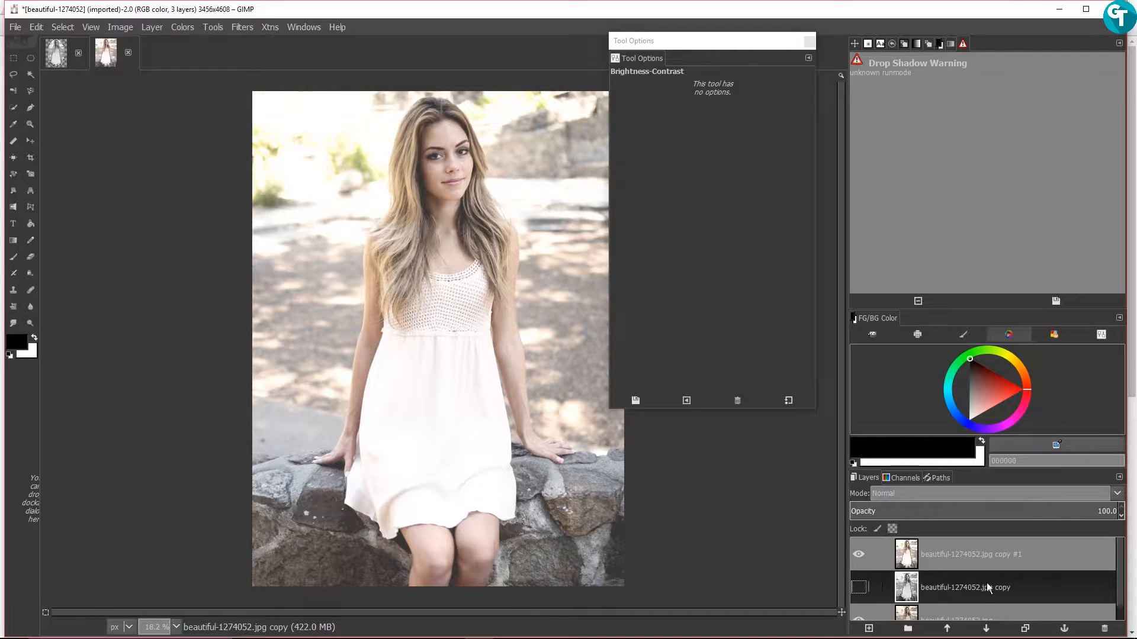
{"action": "left_click_drag", "start_coordinate": [971, 581], "coordinate": [956, 550]}
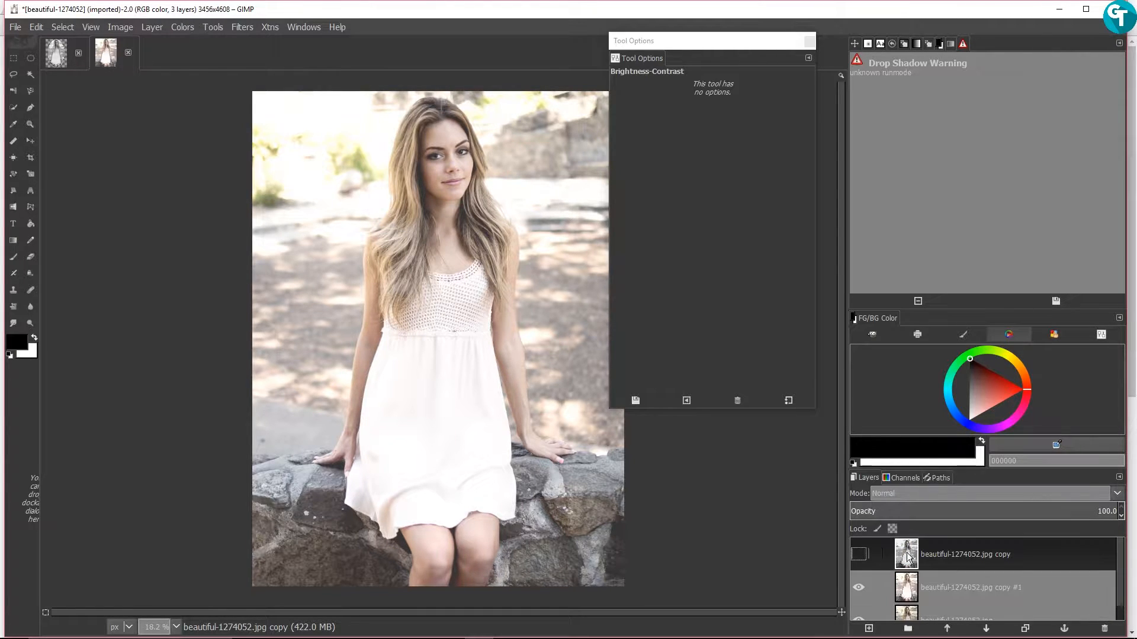
{"action": "left_click", "coordinate": [858, 555]}
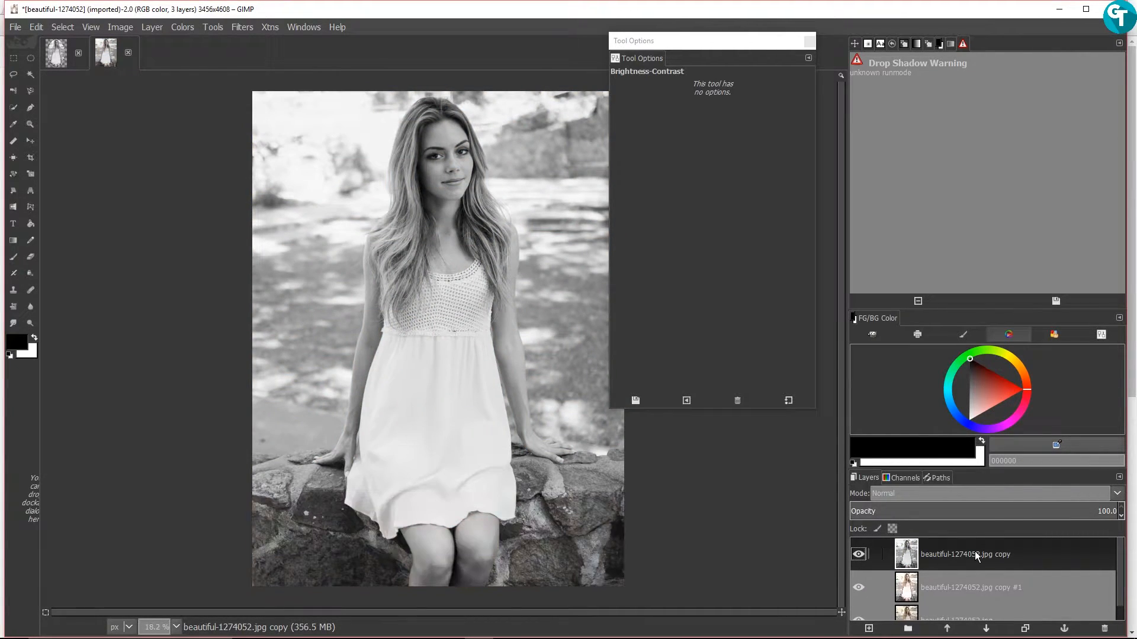
Add a White (full opacity) layer mask to the desaturated copy
{"action": "right_click", "coordinate": [974, 552]}
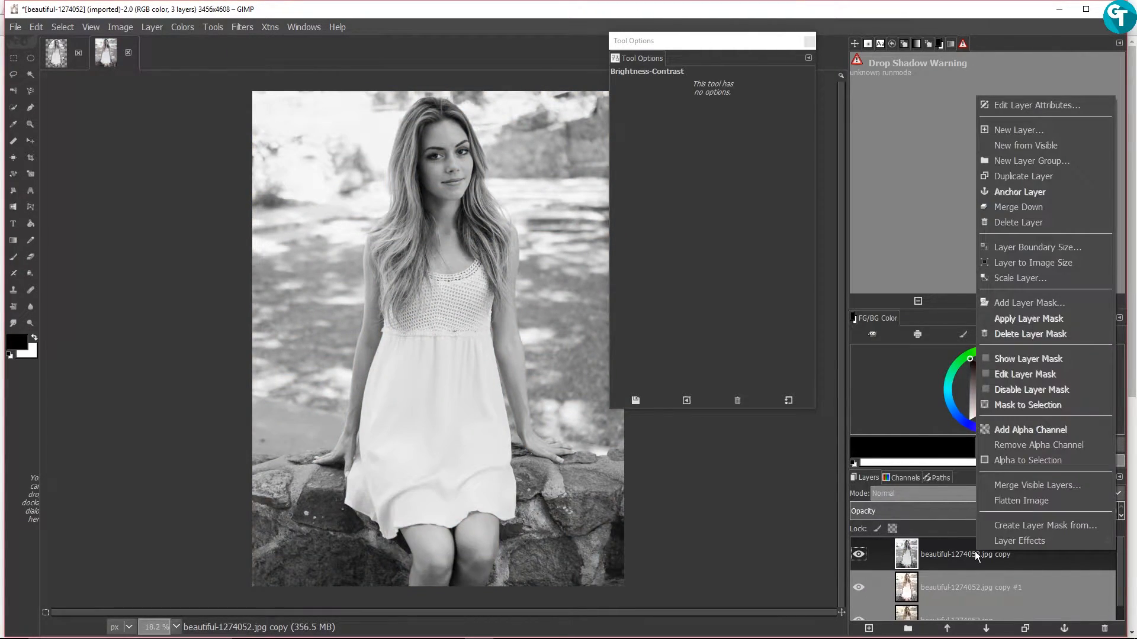
{"action": "left_click", "coordinate": [1013, 305]}
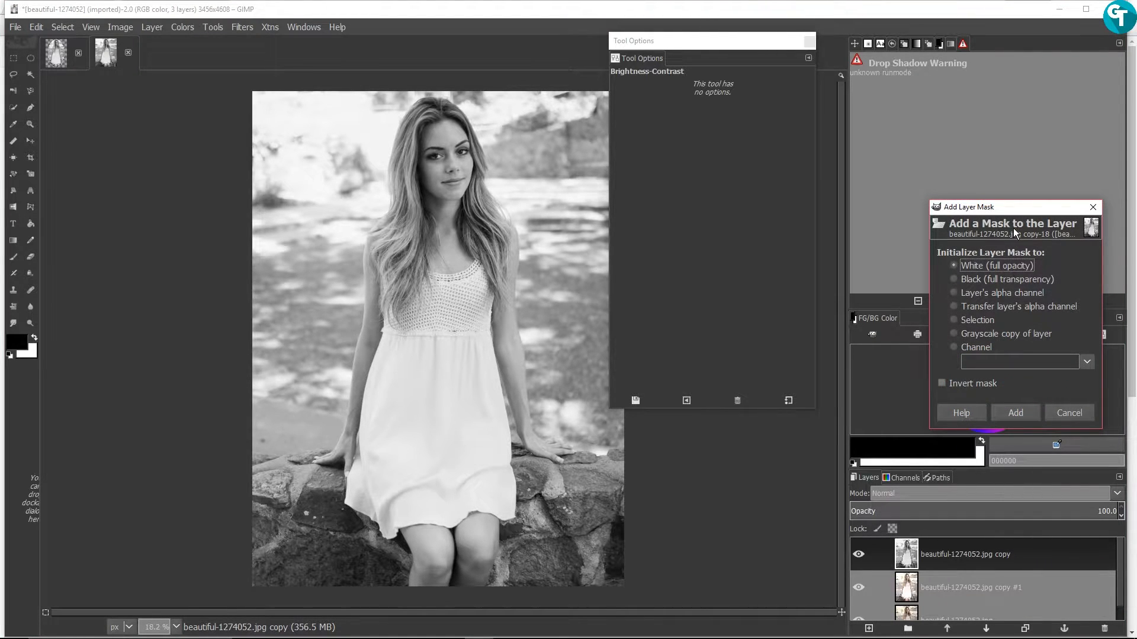
{"action": "left_click_drag", "start_coordinate": [1004, 215], "coordinate": [768, 168]}
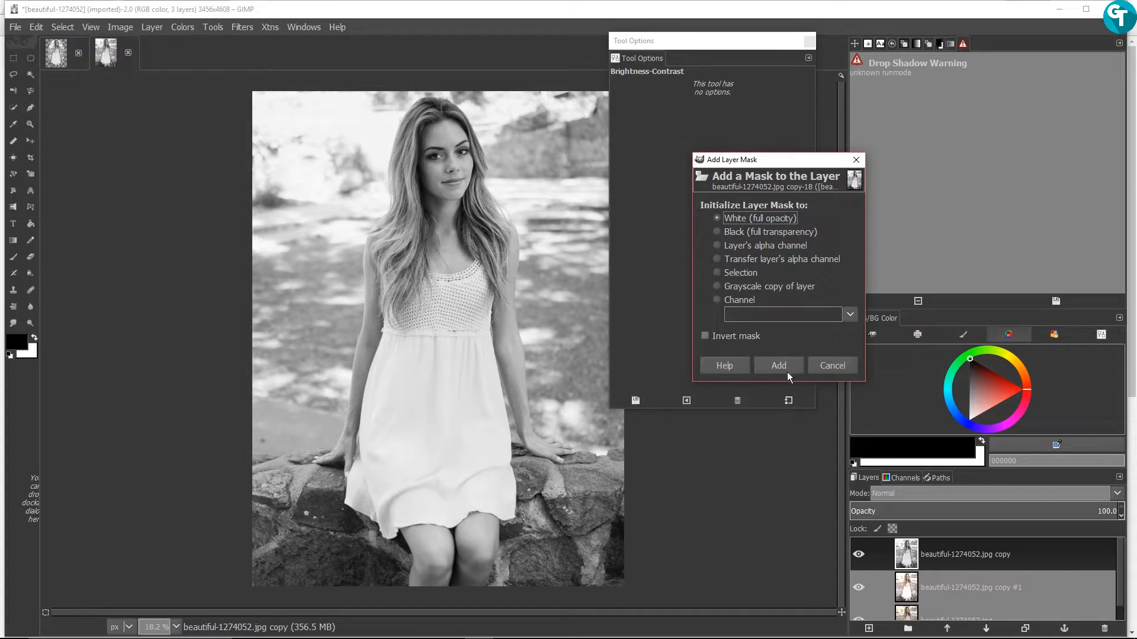
{"action": "left_click", "coordinate": [768, 366]}
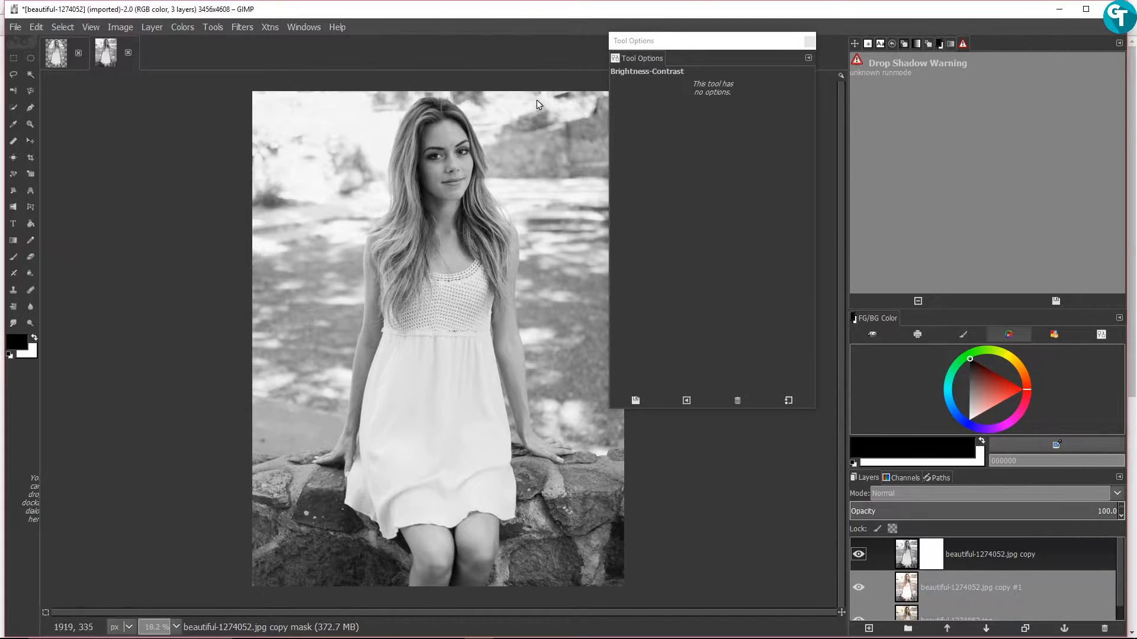
Activate the Paintbrush and look over the available brushes
{"action": "left_click", "coordinate": [13, 259]}
{"action": "left_click", "coordinate": [622, 127]}
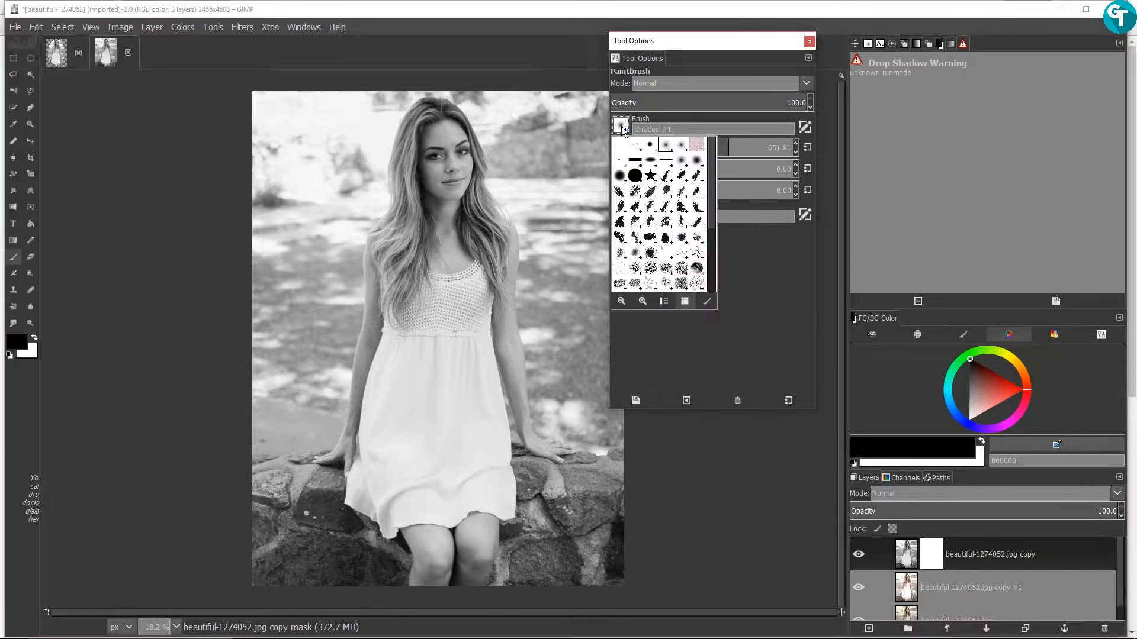
{"action": "left_click", "coordinate": [721, 42]}
Open the navigation preview and set the Paintbrush to size 92.11 with Table_OP_PR_FD dynamics
{"action": "left_click", "coordinate": [856, 44]}
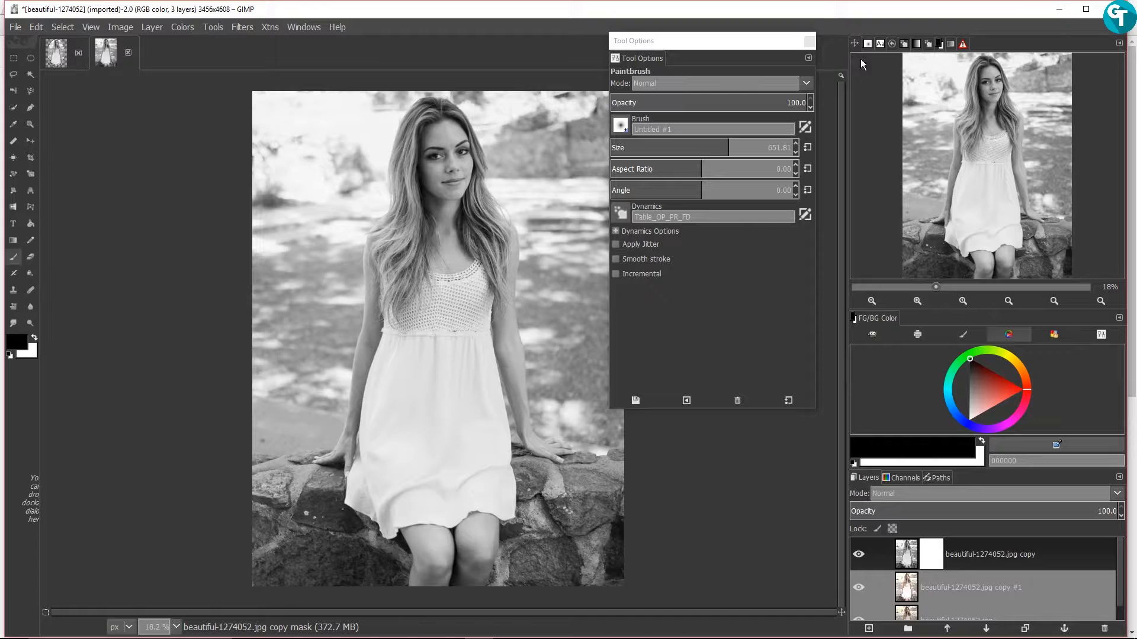
{"action": "left_click_drag", "start_coordinate": [687, 42], "coordinate": [722, 40]}
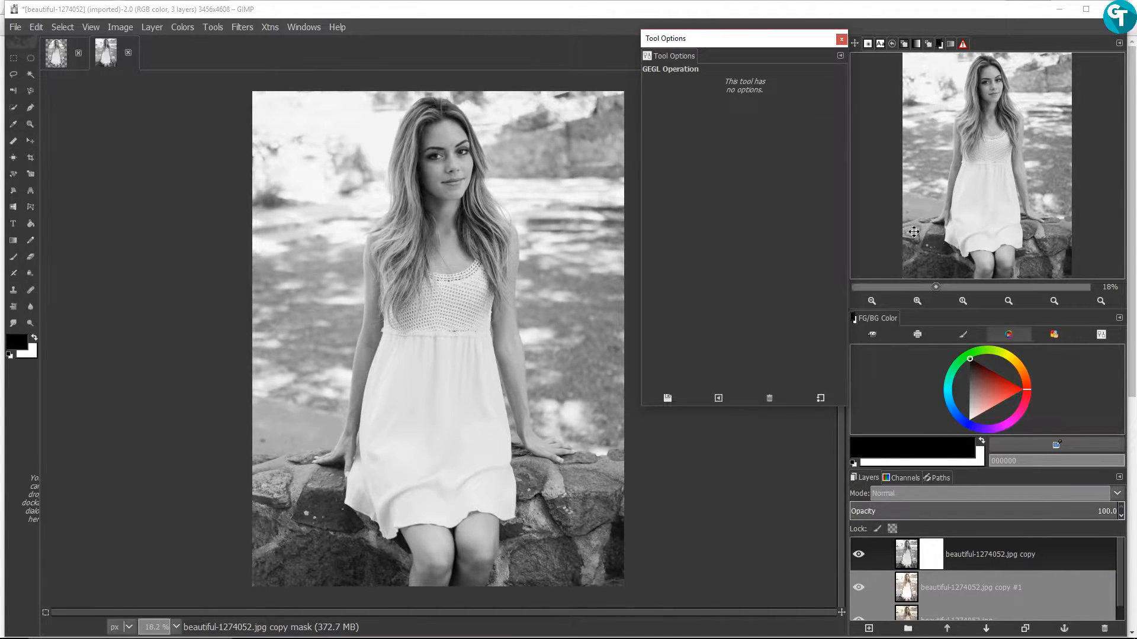
{"action": "left_click", "coordinate": [920, 302]}
{"action": "left_click", "coordinate": [920, 299]}
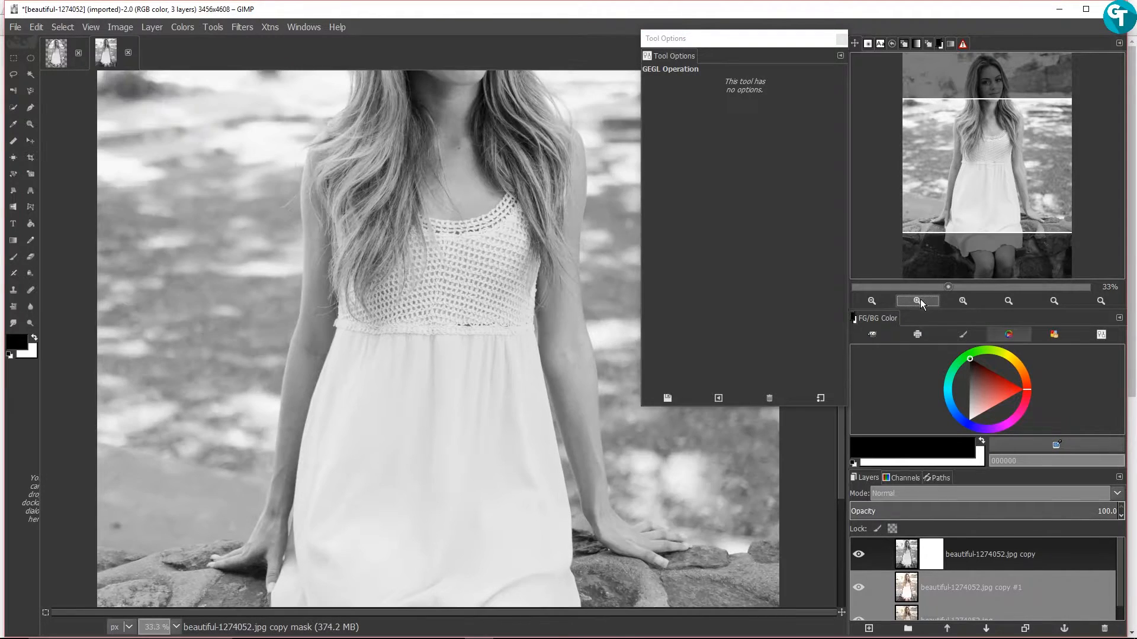
{"action": "left_click_drag", "start_coordinate": [958, 212], "coordinate": [979, 166]}
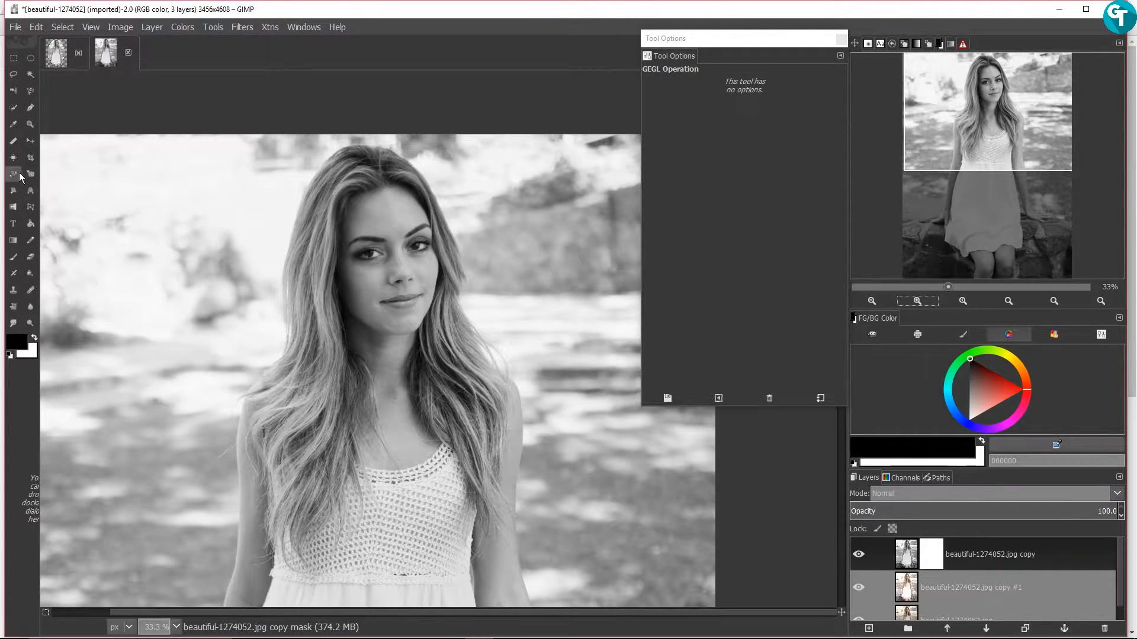
{"action": "left_click", "coordinate": [13, 256]}
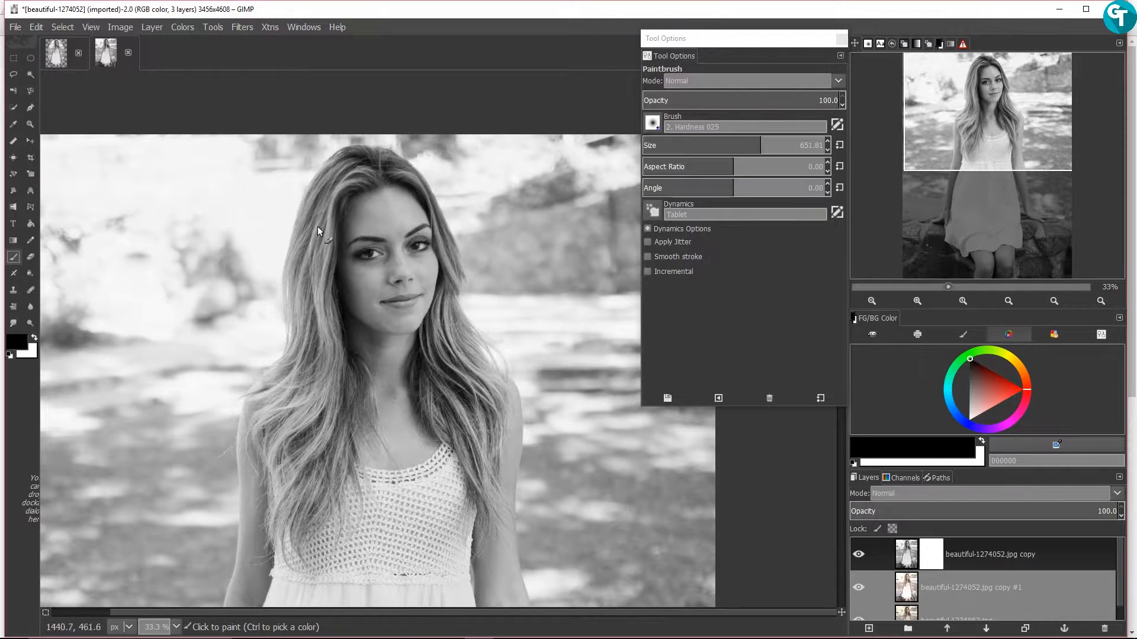
{"action": "left_click", "coordinate": [690, 148]}
{"action": "left_click_drag", "start_coordinate": [690, 149], "coordinate": [658, 147]}
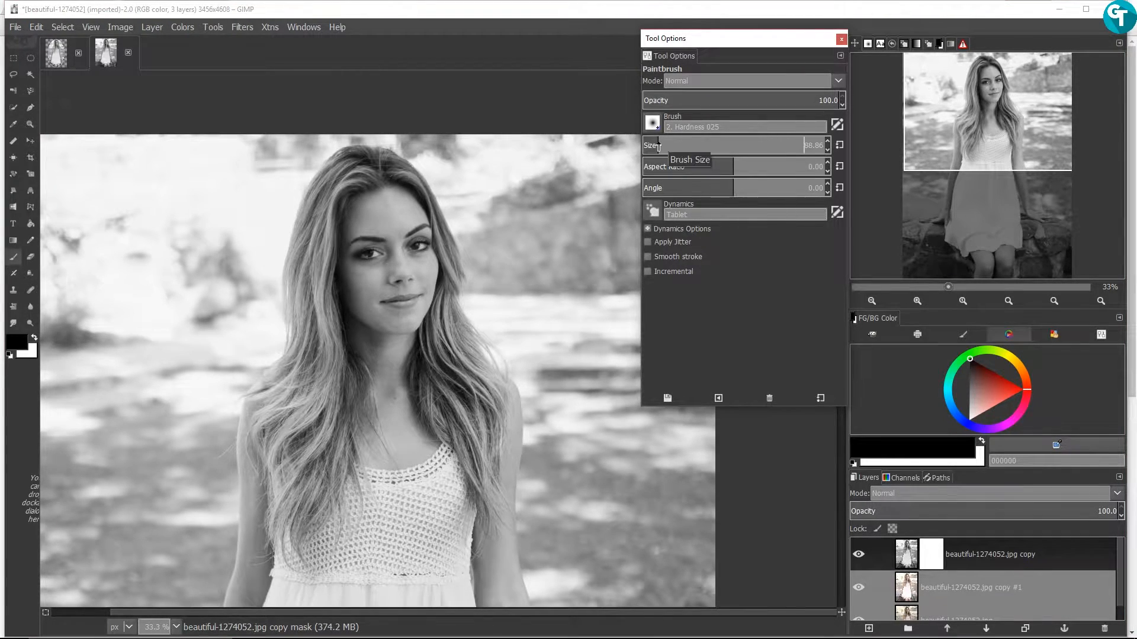
{"action": "left_click", "coordinate": [659, 209]}
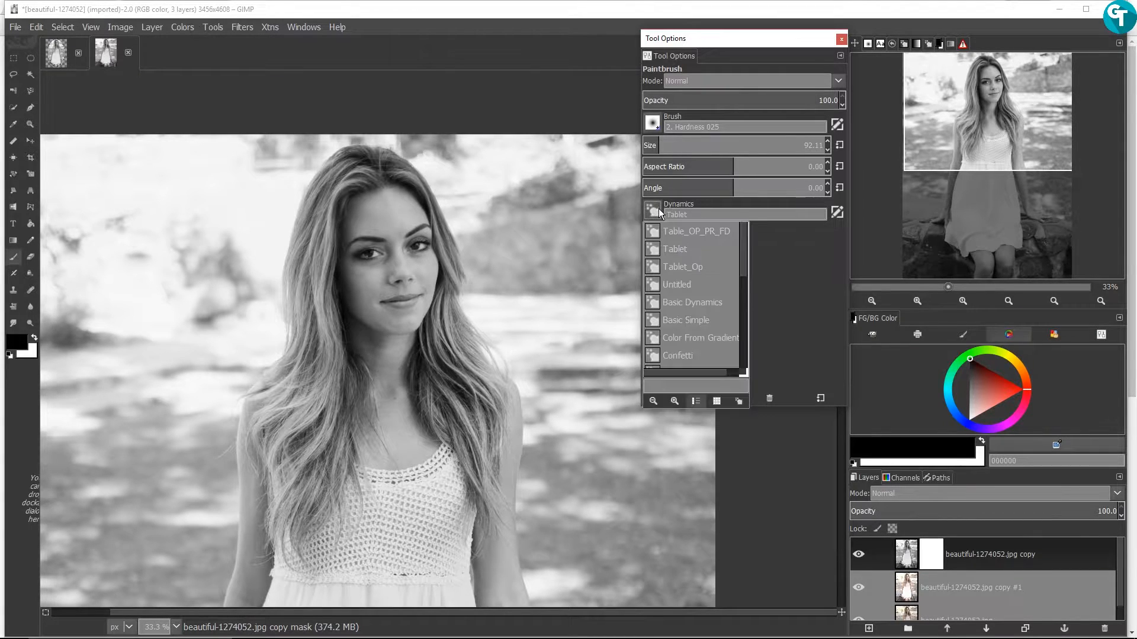
{"action": "left_click", "coordinate": [675, 232]}
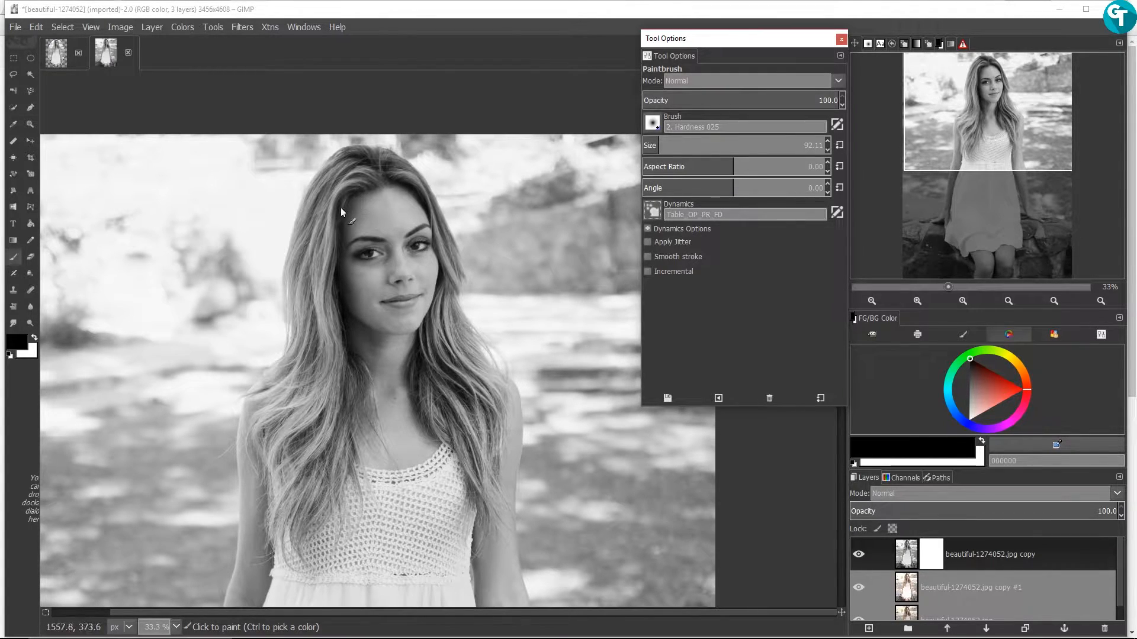
Paint black on the layer mask over the hair strands on both sides of the face, raising the brush size to 140.93, to restore their color
{"action": "left_click", "coordinate": [325, 201]}
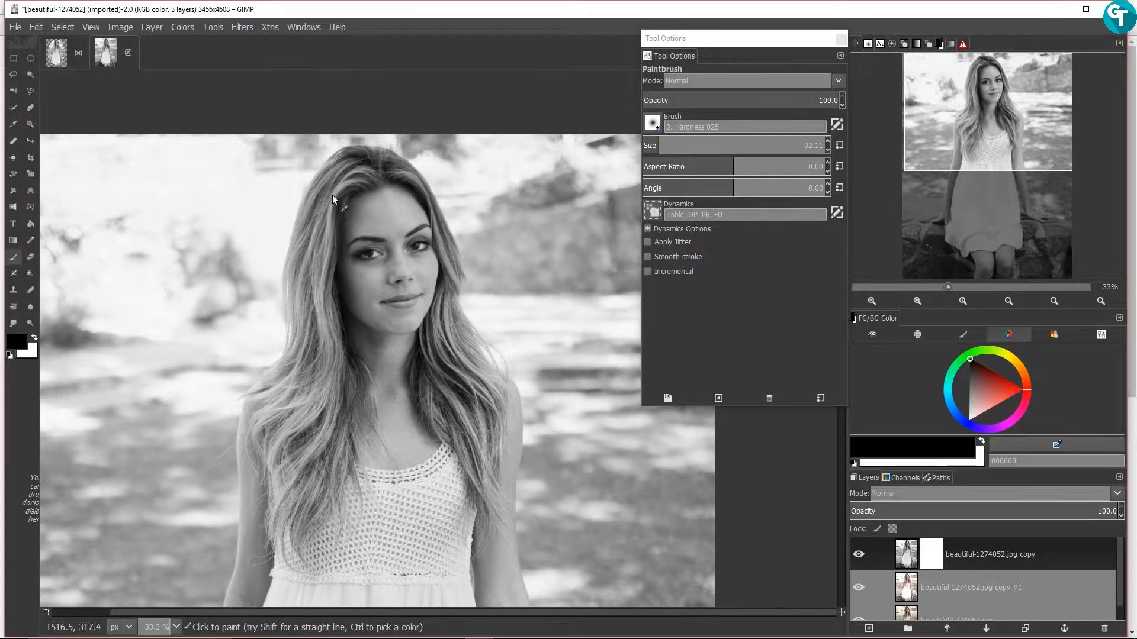
{"action": "left_click_drag", "start_coordinate": [325, 211], "coordinate": [321, 272]}
{"action": "left_click_drag", "start_coordinate": [659, 146], "coordinate": [668, 147]}
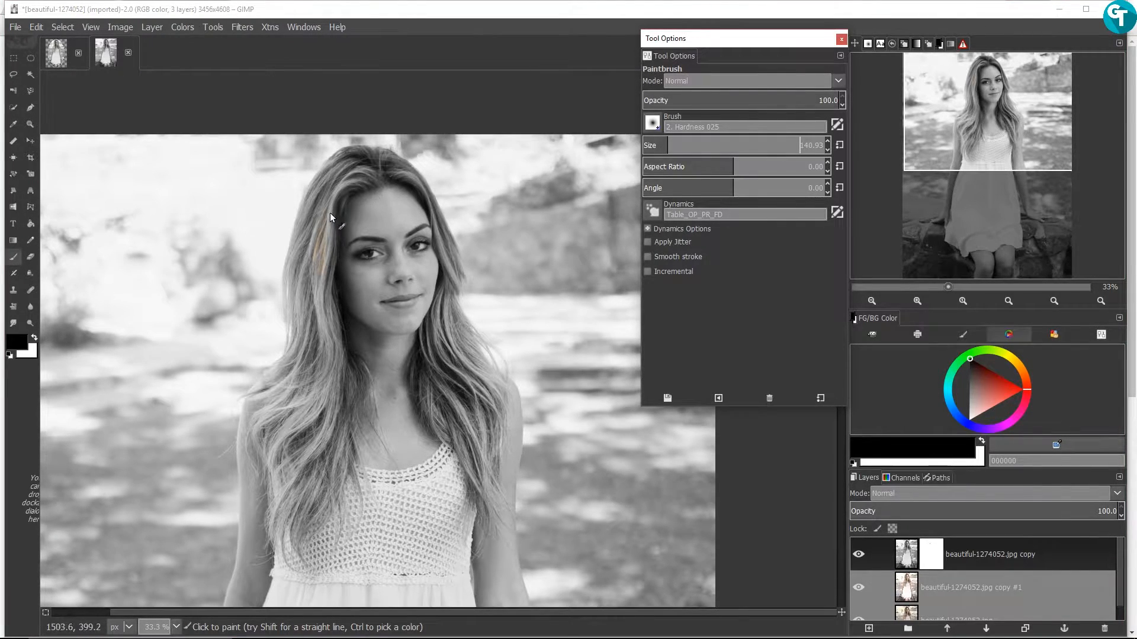
{"action": "left_click", "coordinate": [315, 240]}
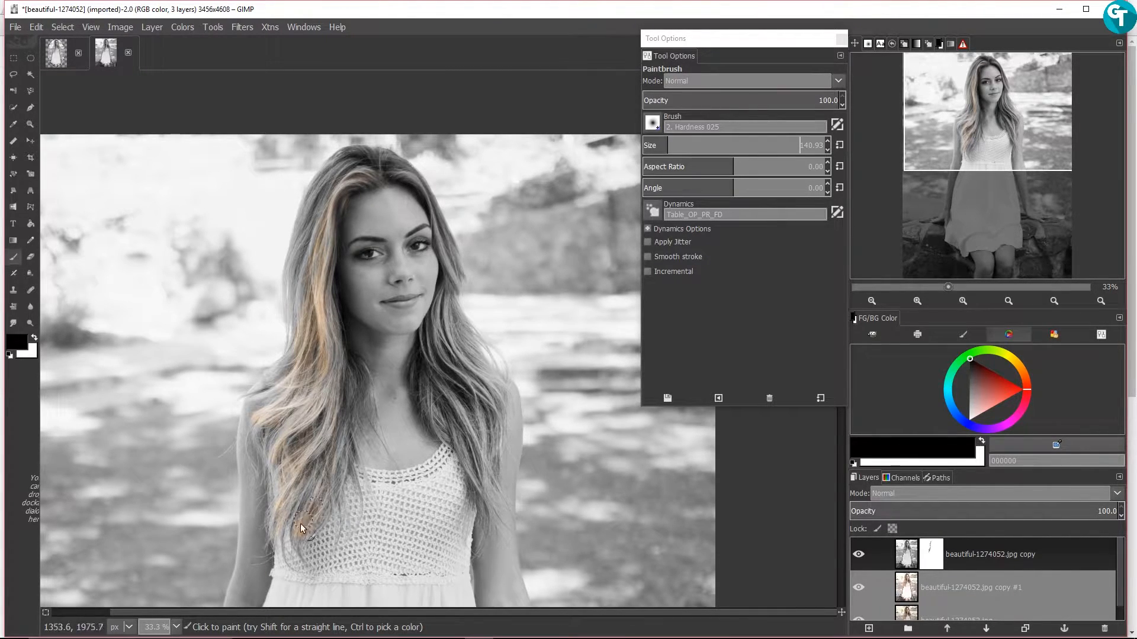
{"action": "left_click_drag", "start_coordinate": [328, 395], "coordinate": [329, 379]}
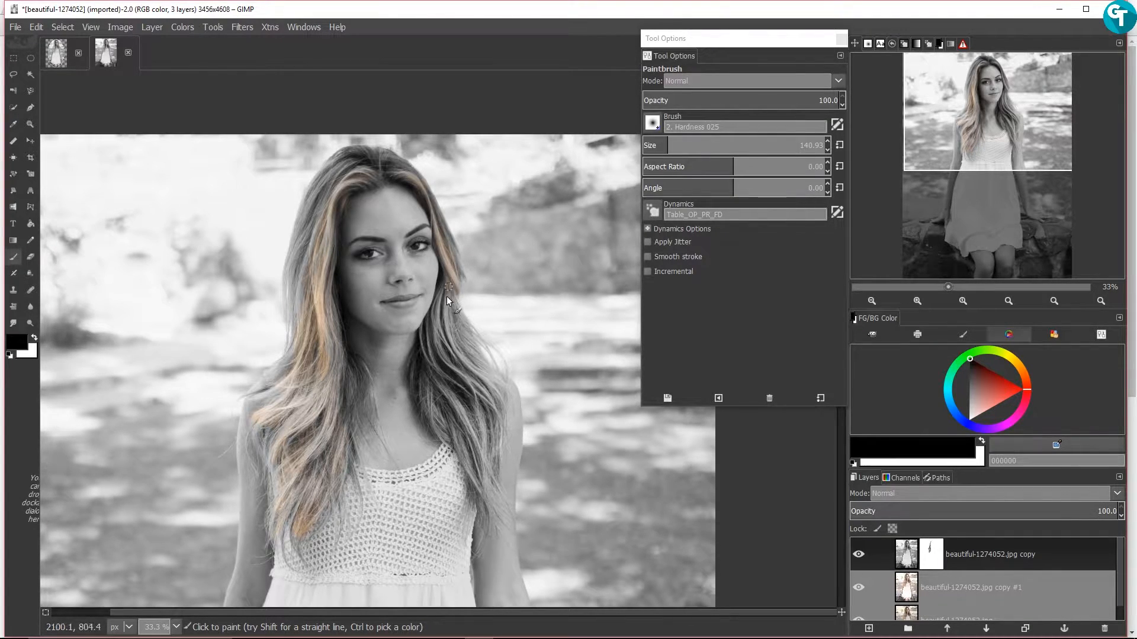
{"action": "left_click_drag", "start_coordinate": [470, 407], "coordinate": [477, 433]}
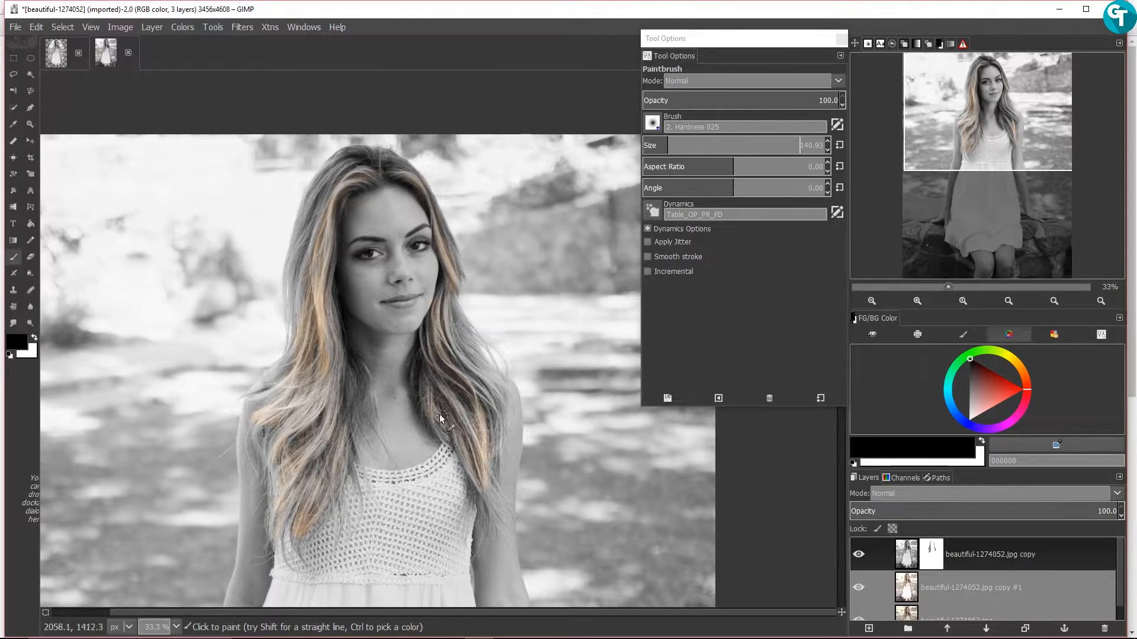
{"action": "left_click_drag", "start_coordinate": [465, 456], "coordinate": [453, 411]}
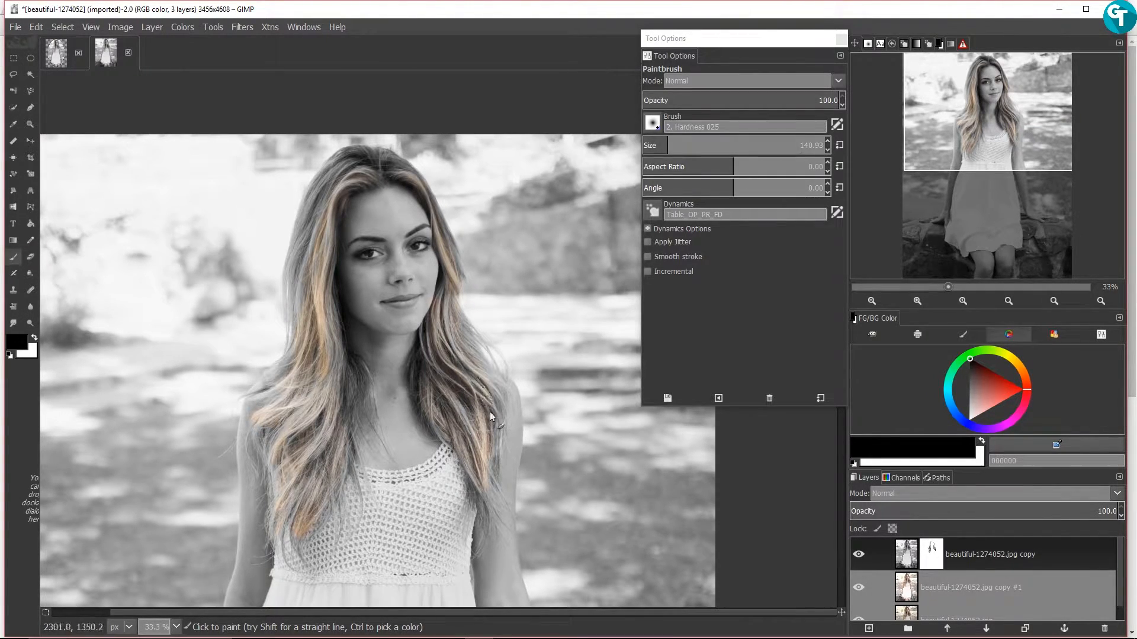
{"action": "left_click_drag", "start_coordinate": [477, 477], "coordinate": [484, 504]}
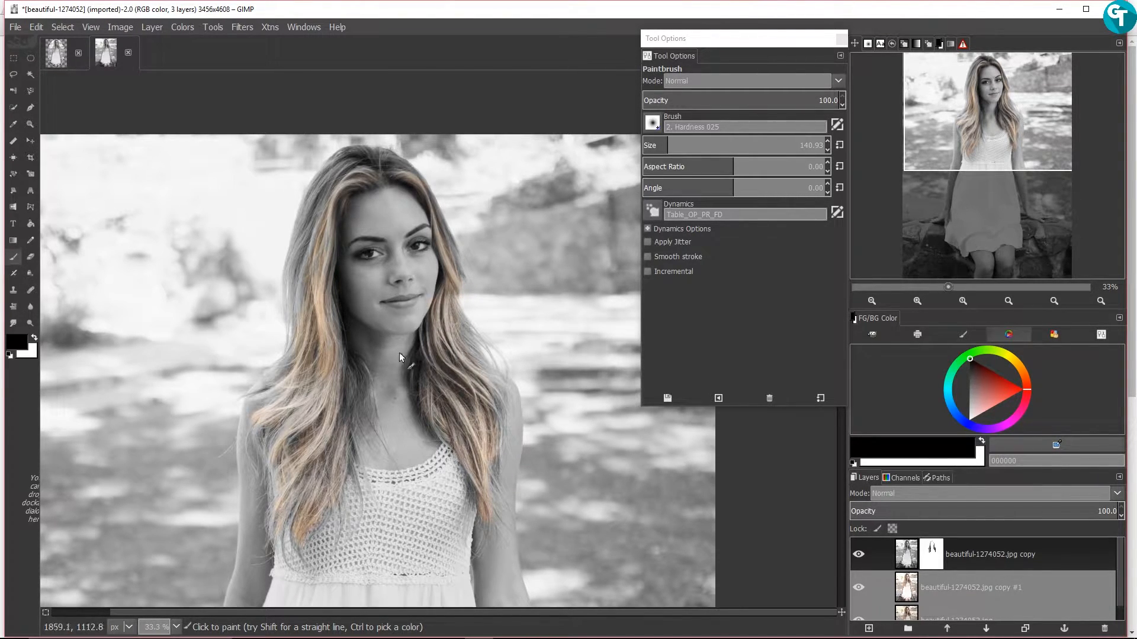
Reduce the brush size to about 50 and paint the eyes' irises on the layer mask to bring back their color
{"action": "left_click", "coordinate": [928, 299]}
{"action": "left_click", "coordinate": [931, 300]}
{"action": "left_click", "coordinate": [929, 303]}
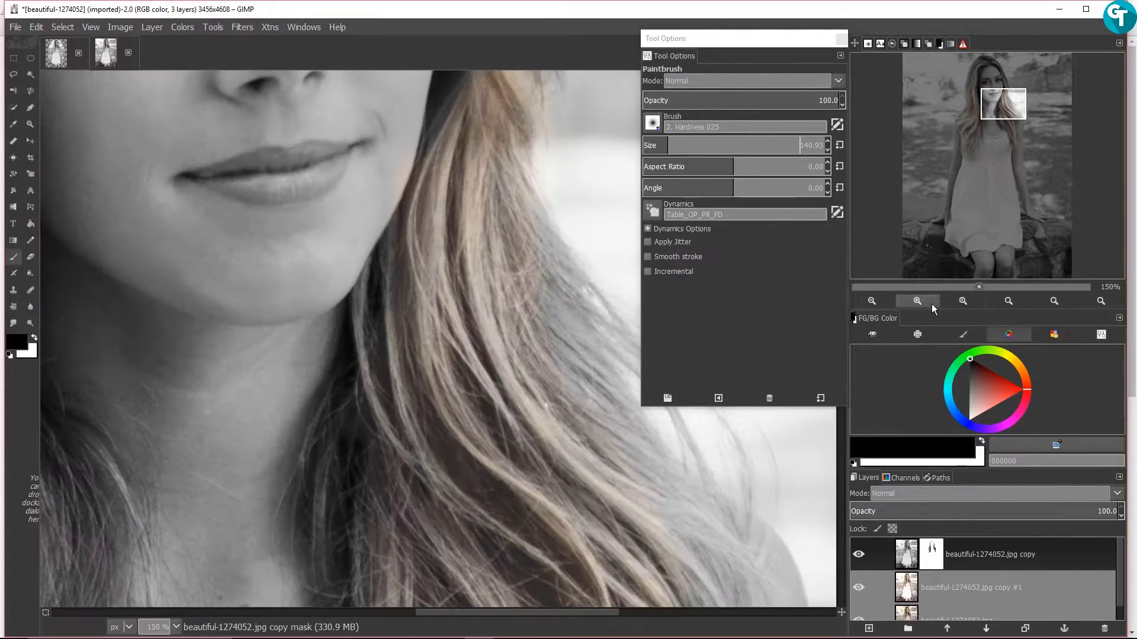
{"action": "left_click_drag", "start_coordinate": [999, 98], "coordinate": [991, 79]}
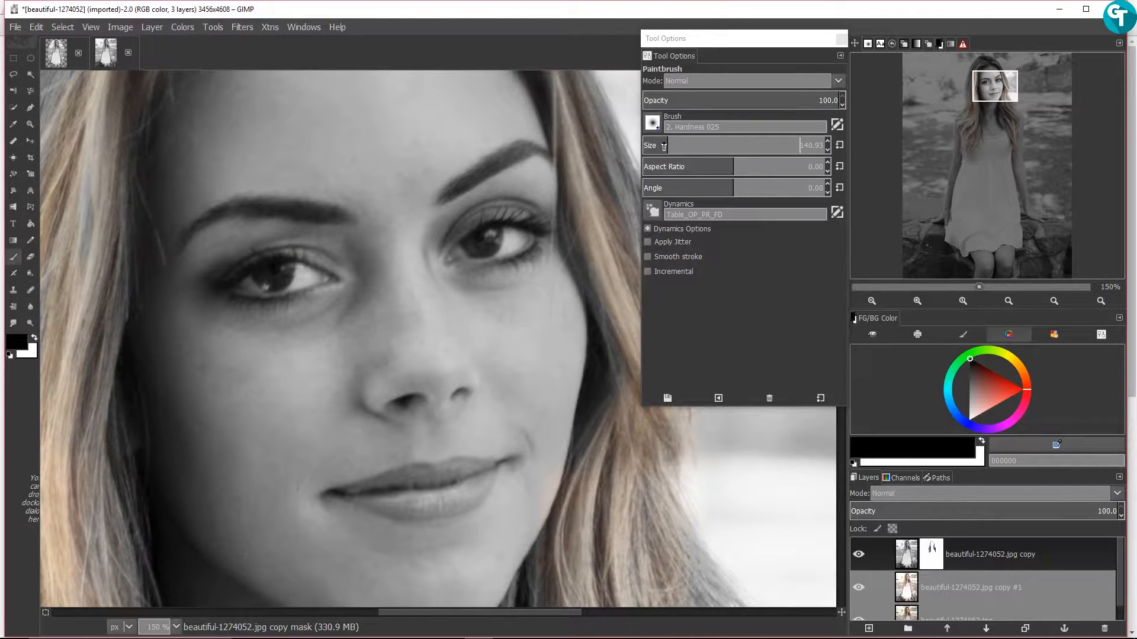
{"action": "left_click_drag", "start_coordinate": [665, 146], "coordinate": [650, 146]}
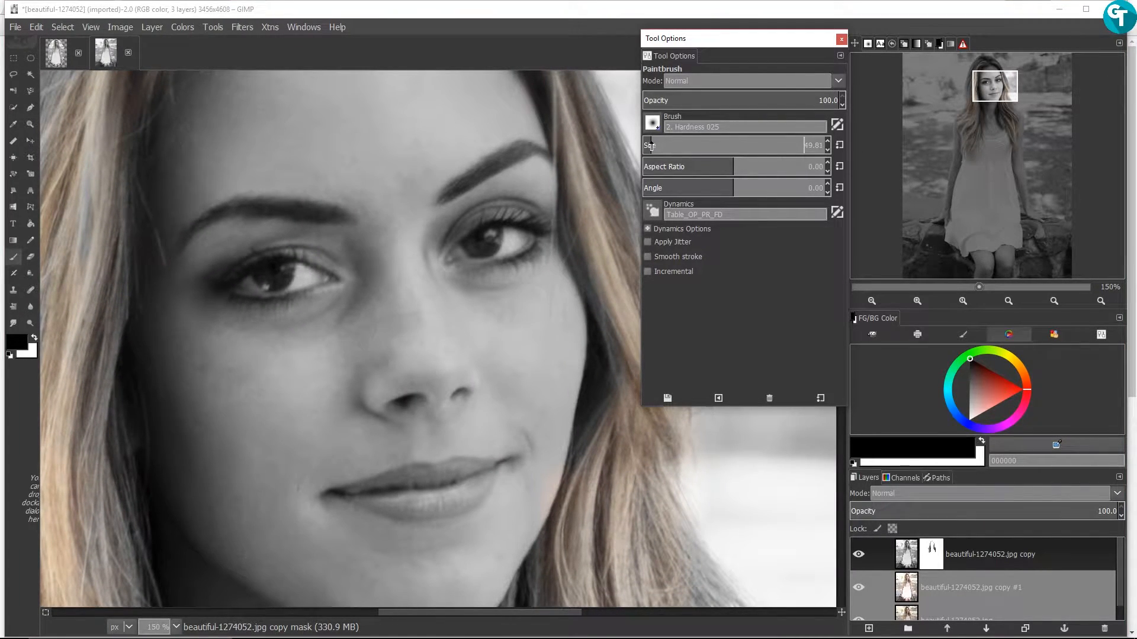
{"action": "left_click_drag", "start_coordinate": [285, 274], "coordinate": [307, 273]}
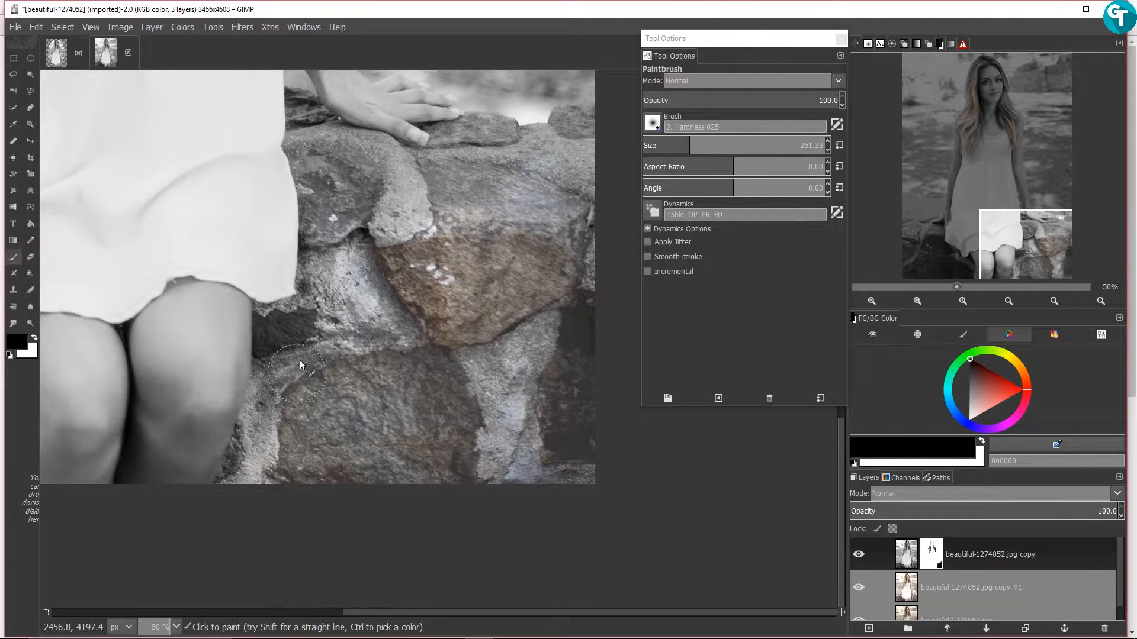
Undo the full-opacity painting on the rocks and repaint the stones to the right of the legs at 38.9 brush opacity
{"action": "key", "text": "ctrl+z"}
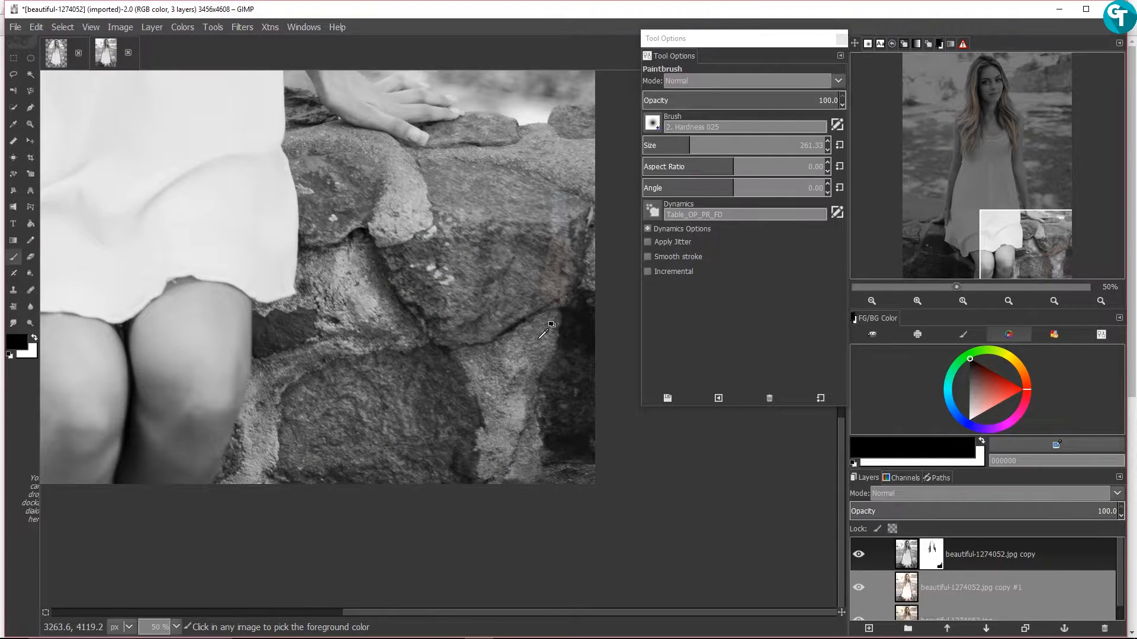
{"action": "left_click", "coordinate": [719, 105]}
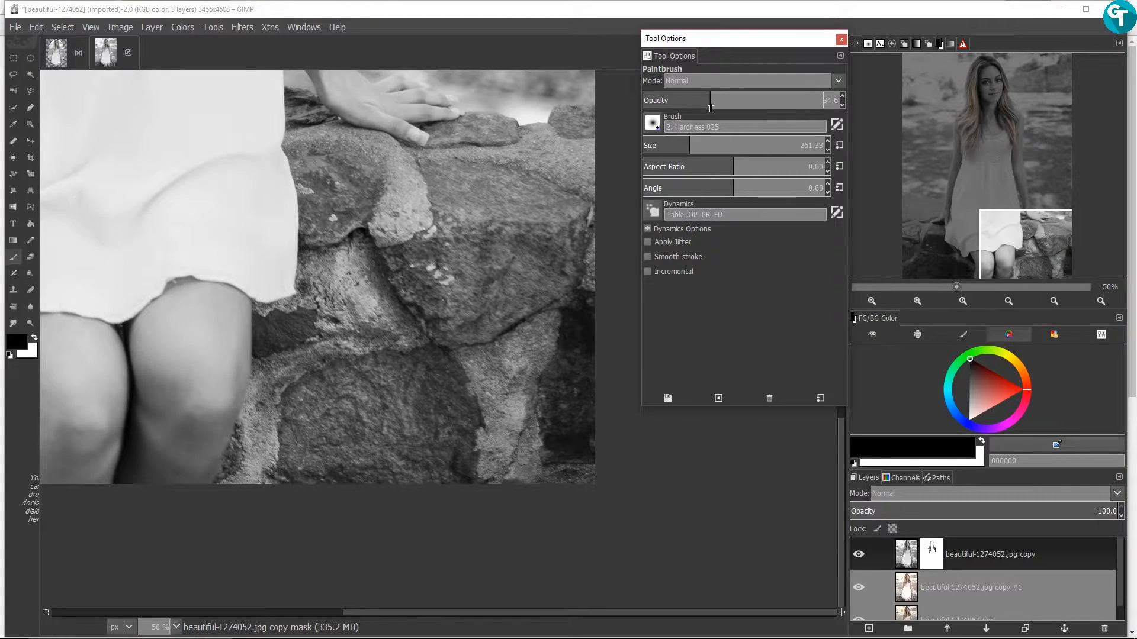
{"action": "left_click_drag", "start_coordinate": [719, 108], "coordinate": [719, 108]}
{"action": "mouse_move", "coordinate": [528, 285]}
{"action": "left_mouse_down"}
{"action": "mouse_move", "coordinate": [569, 258]}
{"action": "mouse_move", "coordinate": [577, 313]}
{"action": "left_mouse_up"}
{"action": "mouse_move", "coordinate": [569, 380]}
{"action": "left_mouse_down"}
{"action": "mouse_move", "coordinate": [565, 468]}
{"action": "mouse_move", "coordinate": [593, 472]}
{"action": "mouse_move", "coordinate": [575, 401]}
{"action": "mouse_move", "coordinate": [518, 297]}
{"action": "mouse_move", "coordinate": [516, 442]}
{"action": "mouse_move", "coordinate": [541, 319]}
{"action": "mouse_move", "coordinate": [462, 422]}
{"action": "mouse_move", "coordinate": [471, 461]}
{"action": "mouse_move", "coordinate": [435, 446]}
{"action": "mouse_move", "coordinate": [436, 335]}
{"action": "mouse_move", "coordinate": [391, 475]}
{"action": "mouse_move", "coordinate": [360, 336]}
{"action": "mouse_move", "coordinate": [337, 466]}
{"action": "mouse_move", "coordinate": [323, 345]}
{"action": "mouse_move", "coordinate": [294, 457]}
{"action": "left_mouse_up"}
{"action": "mouse_move", "coordinate": [294, 379]}
{"action": "left_mouse_down"}
{"action": "mouse_move", "coordinate": [348, 468]}
{"action": "mouse_move", "coordinate": [383, 390]}
{"action": "mouse_move", "coordinate": [378, 316]}
{"action": "mouse_move", "coordinate": [405, 269]}
{"action": "mouse_move", "coordinate": [467, 206]}
{"action": "mouse_move", "coordinate": [491, 310]}
{"action": "mouse_move", "coordinate": [472, 273]}
{"action": "mouse_move", "coordinate": [554, 203]}
{"action": "mouse_move", "coordinate": [577, 235]}
{"action": "mouse_move", "coordinate": [598, 181]}
{"action": "mouse_move", "coordinate": [571, 176]}
{"action": "mouse_move", "coordinate": [575, 150]}
{"action": "mouse_move", "coordinate": [544, 164]}
{"action": "mouse_move", "coordinate": [510, 159]}
{"action": "mouse_move", "coordinate": [479, 177]}
{"action": "mouse_move", "coordinate": [481, 146]}
{"action": "mouse_move", "coordinate": [469, 165]}
{"action": "mouse_move", "coordinate": [482, 146]}
{"action": "mouse_move", "coordinate": [395, 212]}
{"action": "left_mouse_up"}
{"action": "left_click_drag", "start_coordinate": [359, 250], "coordinate": [352, 227]}
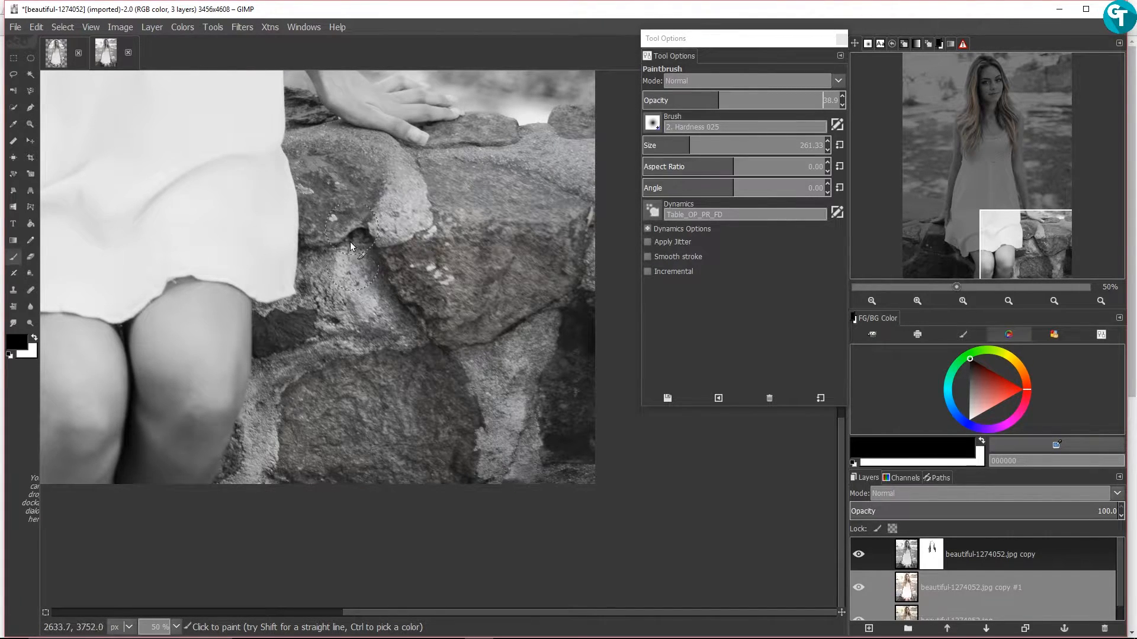
{"action": "mouse_move", "coordinate": [362, 152]}
{"action": "left_mouse_down"}
{"action": "mouse_move", "coordinate": [386, 170]}
{"action": "mouse_move", "coordinate": [331, 154]}
{"action": "mouse_move", "coordinate": [345, 273]}
{"action": "left_mouse_up"}
{"action": "mouse_move", "coordinate": [453, 305]}
{"action": "left_mouse_down"}
{"action": "mouse_move", "coordinate": [524, 327]}
{"action": "mouse_move", "coordinate": [594, 405]}
{"action": "mouse_move", "coordinate": [524, 441]}
{"action": "mouse_move", "coordinate": [392, 349]}
{"action": "mouse_move", "coordinate": [300, 329]}
{"action": "mouse_move", "coordinate": [284, 403]}
{"action": "mouse_move", "coordinate": [319, 432]}
{"action": "mouse_move", "coordinate": [405, 386]}
{"action": "mouse_move", "coordinate": [567, 260]}
{"action": "left_mouse_up"}
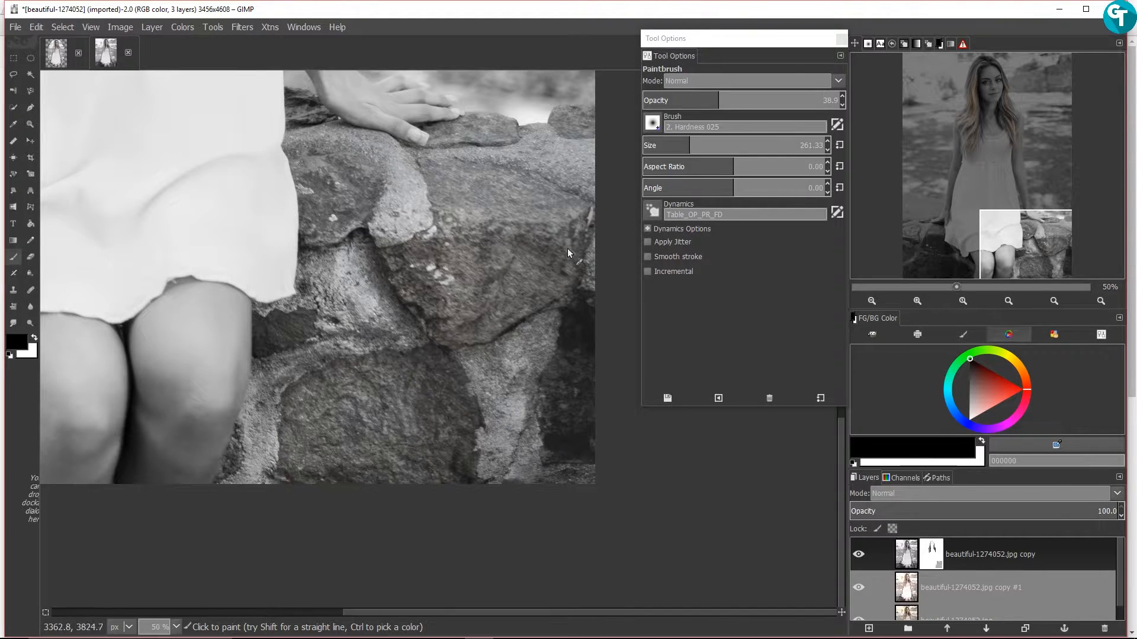
Paint the stone wall to the left of the dress and legs on the mask at 38.9 brush opacity
{"action": "left_click_drag", "start_coordinate": [1013, 233], "coordinate": [928, 226]}
{"action": "mouse_move", "coordinate": [96, 324]}
{"action": "left_mouse_down"}
{"action": "mouse_move", "coordinate": [109, 429]}
{"action": "mouse_move", "coordinate": [95, 485]}
{"action": "mouse_move", "coordinate": [143, 406]}
{"action": "mouse_move", "coordinate": [186, 506]}
{"action": "mouse_move", "coordinate": [206, 430]}
{"action": "mouse_move", "coordinate": [252, 414]}
{"action": "mouse_move", "coordinate": [306, 514]}
{"action": "mouse_move", "coordinate": [317, 447]}
{"action": "mouse_move", "coordinate": [363, 415]}
{"action": "mouse_move", "coordinate": [408, 482]}
{"action": "mouse_move", "coordinate": [464, 478]}
{"action": "left_mouse_up"}
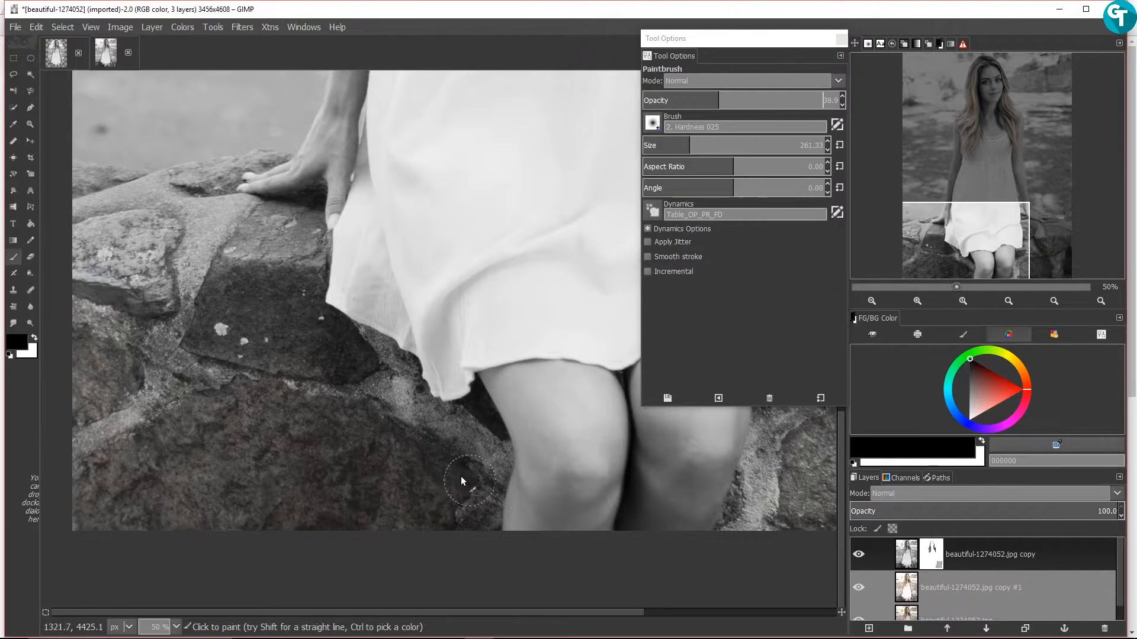
{"action": "mouse_move", "coordinate": [304, 329]}
{"action": "left_mouse_down"}
{"action": "mouse_move", "coordinate": [319, 355]}
{"action": "mouse_move", "coordinate": [306, 396]}
{"action": "mouse_move", "coordinate": [245, 295]}
{"action": "mouse_move", "coordinate": [218, 294]}
{"action": "mouse_move", "coordinate": [169, 411]}
{"action": "mouse_move", "coordinate": [113, 234]}
{"action": "mouse_move", "coordinate": [88, 305]}
{"action": "mouse_move", "coordinate": [103, 258]}
{"action": "mouse_move", "coordinate": [91, 209]}
{"action": "mouse_move", "coordinate": [124, 204]}
{"action": "mouse_move", "coordinate": [157, 222]}
{"action": "mouse_move", "coordinate": [233, 298]}
{"action": "mouse_move", "coordinate": [256, 303]}
{"action": "mouse_move", "coordinate": [244, 284]}
{"action": "mouse_move", "coordinate": [240, 315]}
{"action": "mouse_move", "coordinate": [301, 309]}
{"action": "mouse_move", "coordinate": [354, 392]}
{"action": "left_mouse_up"}
{"action": "mouse_move", "coordinate": [423, 436]}
{"action": "left_mouse_down"}
{"action": "mouse_move", "coordinate": [292, 332]}
{"action": "mouse_move", "coordinate": [266, 240]}
{"action": "mouse_move", "coordinate": [284, 226]}
{"action": "mouse_move", "coordinate": [296, 254]}
{"action": "mouse_move", "coordinate": [282, 223]}
{"action": "left_mouse_up"}
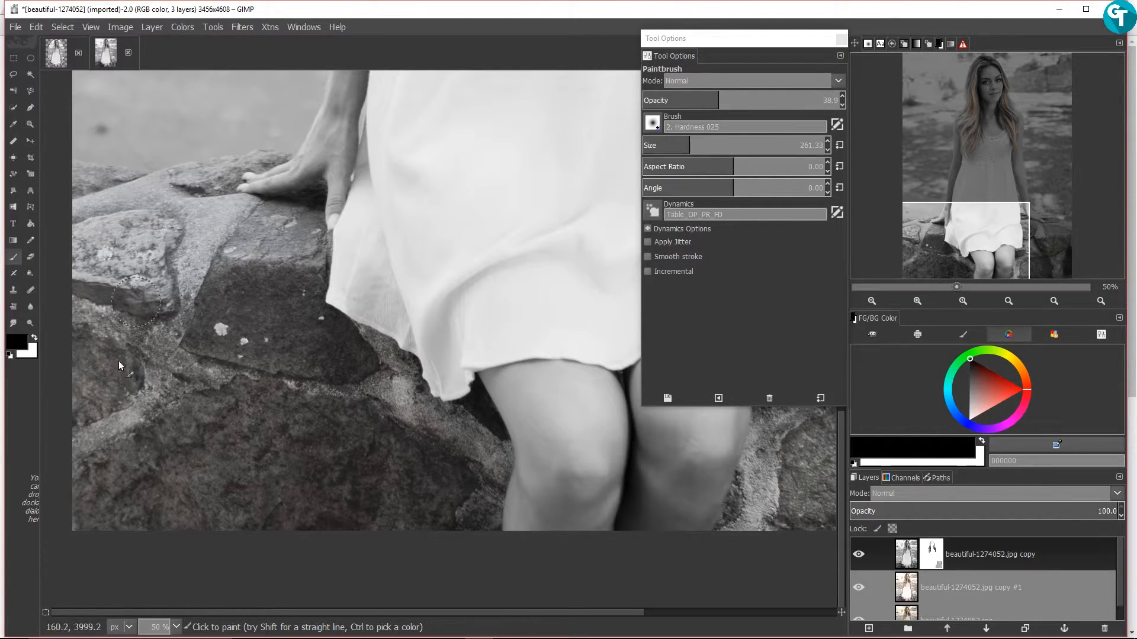
Lower the brush opacity to 18.1 and paint the blurred background on both sides of the head to restore faint color
{"action": "left_click_drag", "start_coordinate": [971, 252], "coordinate": [1049, 79]}
{"action": "left_click_drag", "start_coordinate": [704, 101], "coordinate": [678, 101]}
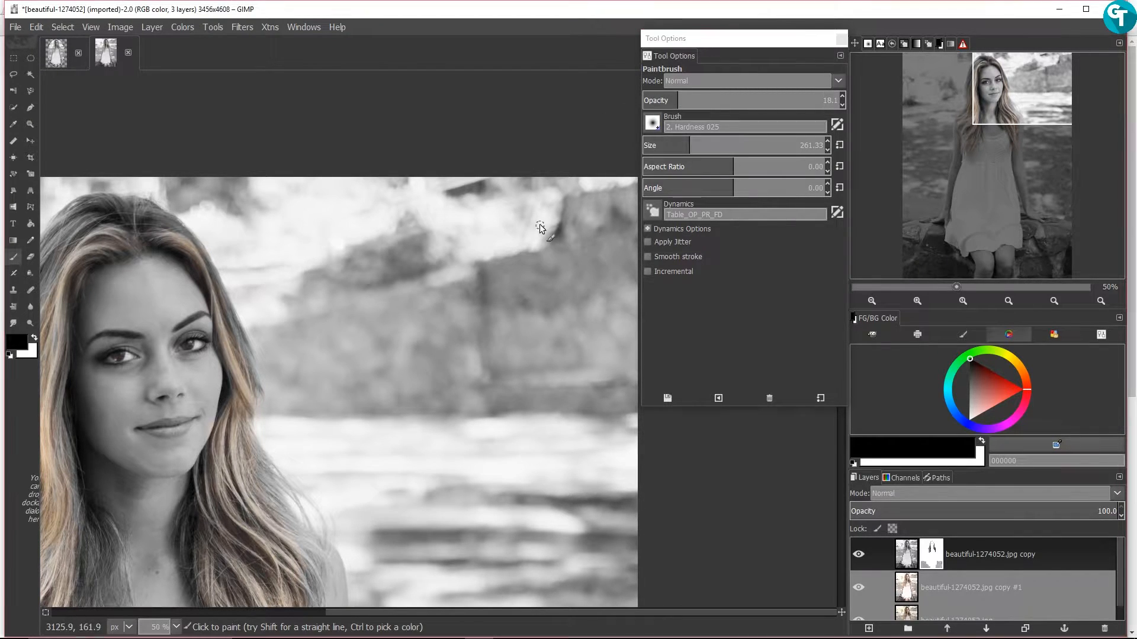
{"action": "mouse_move", "coordinate": [619, 254]}
{"action": "left_mouse_down"}
{"action": "mouse_move", "coordinate": [608, 383]}
{"action": "mouse_move", "coordinate": [620, 363]}
{"action": "mouse_move", "coordinate": [590, 206]}
{"action": "mouse_move", "coordinate": [567, 290]}
{"action": "mouse_move", "coordinate": [550, 208]}
{"action": "mouse_move", "coordinate": [522, 190]}
{"action": "mouse_move", "coordinate": [501, 254]}
{"action": "mouse_move", "coordinate": [434, 175]}
{"action": "mouse_move", "coordinate": [410, 263]}
{"action": "mouse_move", "coordinate": [370, 177]}
{"action": "mouse_move", "coordinate": [360, 257]}
{"action": "mouse_move", "coordinate": [345, 249]}
{"action": "mouse_move", "coordinate": [331, 195]}
{"action": "mouse_move", "coordinate": [292, 194]}
{"action": "mouse_move", "coordinate": [288, 256]}
{"action": "mouse_move", "coordinate": [266, 201]}
{"action": "mouse_move", "coordinate": [241, 181]}
{"action": "mouse_move", "coordinate": [243, 218]}
{"action": "mouse_move", "coordinate": [230, 225]}
{"action": "mouse_move", "coordinate": [272, 268]}
{"action": "mouse_move", "coordinate": [287, 329]}
{"action": "mouse_move", "coordinate": [309, 352]}
{"action": "mouse_move", "coordinate": [285, 324]}
{"action": "mouse_move", "coordinate": [308, 385]}
{"action": "mouse_move", "coordinate": [407, 302]}
{"action": "mouse_move", "coordinate": [466, 371]}
{"action": "mouse_move", "coordinate": [542, 315]}
{"action": "mouse_move", "coordinate": [611, 378]}
{"action": "mouse_move", "coordinate": [611, 273]}
{"action": "left_mouse_up"}
{"action": "left_click_drag", "start_coordinate": [1007, 98], "coordinate": [923, 100]}
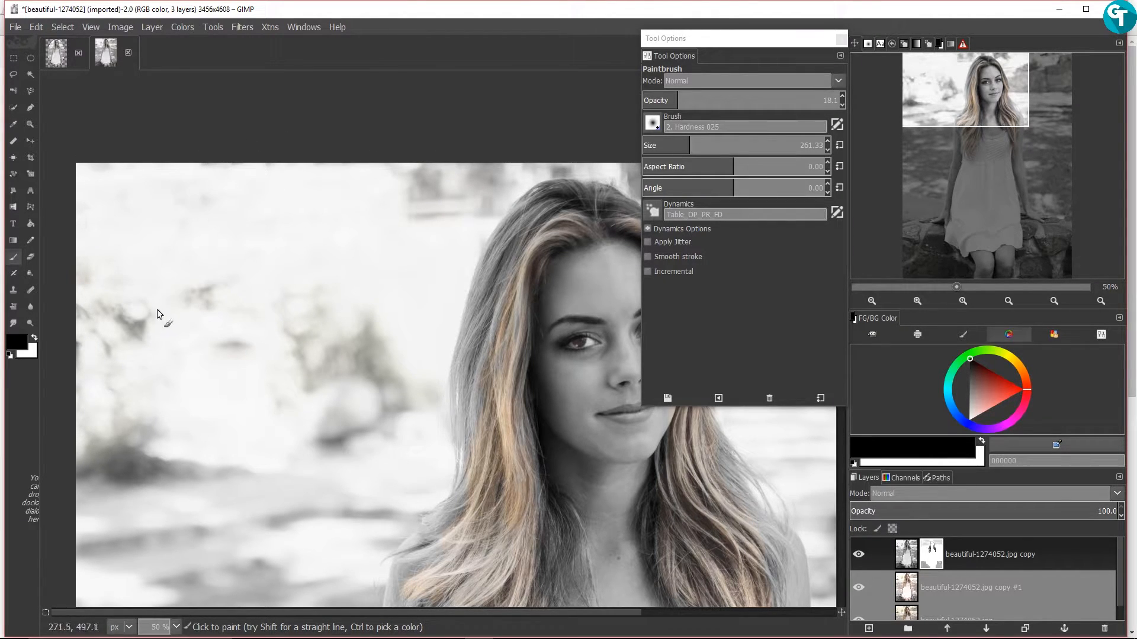
{"action": "mouse_move", "coordinate": [333, 385]}
{"action": "left_mouse_down"}
{"action": "mouse_move", "coordinate": [376, 412]}
{"action": "mouse_move", "coordinate": [343, 406]}
{"action": "left_mouse_up"}
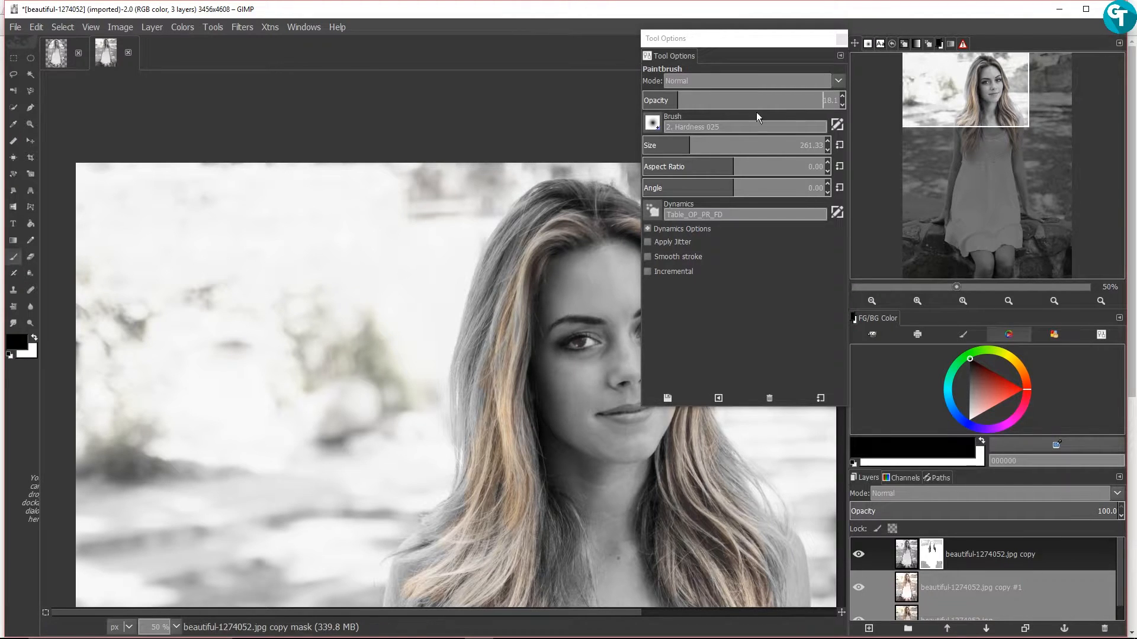
Paint the hair from the crown down the left side of the face on the mask at 18.1 brush opacity
{"action": "left_click_drag", "start_coordinate": [967, 88], "coordinate": [1007, 90]}
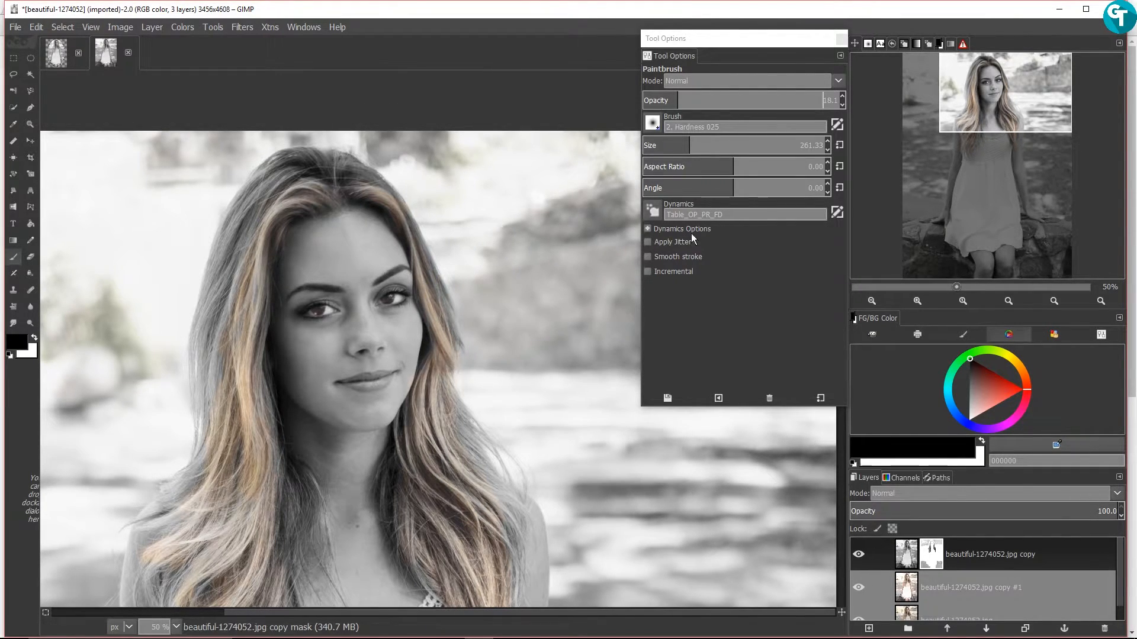
{"action": "mouse_move", "coordinate": [977, 101]}
{"action": "left_mouse_down"}
{"action": "mouse_move", "coordinate": [987, 132]}
{"action": "mouse_move", "coordinate": [975, 157]}
{"action": "mouse_move", "coordinate": [978, 91]}
{"action": "left_mouse_up"}
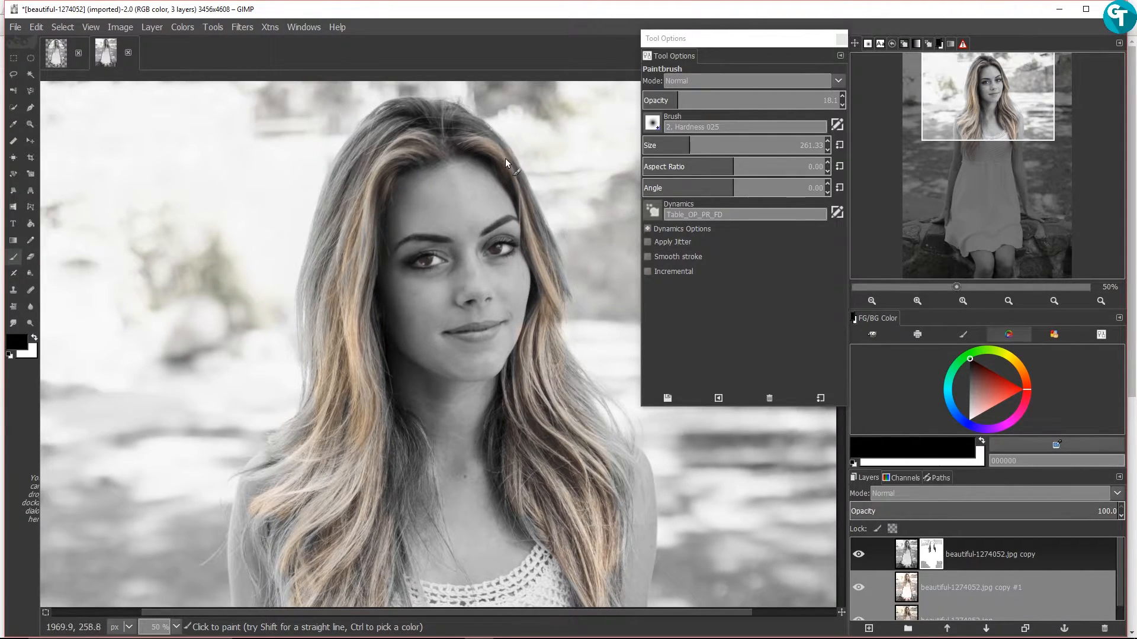
{"action": "left_click", "coordinate": [925, 297]}
{"action": "left_click", "coordinate": [925, 297]}
{"action": "left_click", "coordinate": [927, 296]}
{"action": "mouse_move", "coordinate": [980, 89]}
{"action": "left_mouse_down"}
{"action": "mouse_move", "coordinate": [987, 64]}
{"action": "mouse_move", "coordinate": [967, 130]}
{"action": "left_mouse_up"}
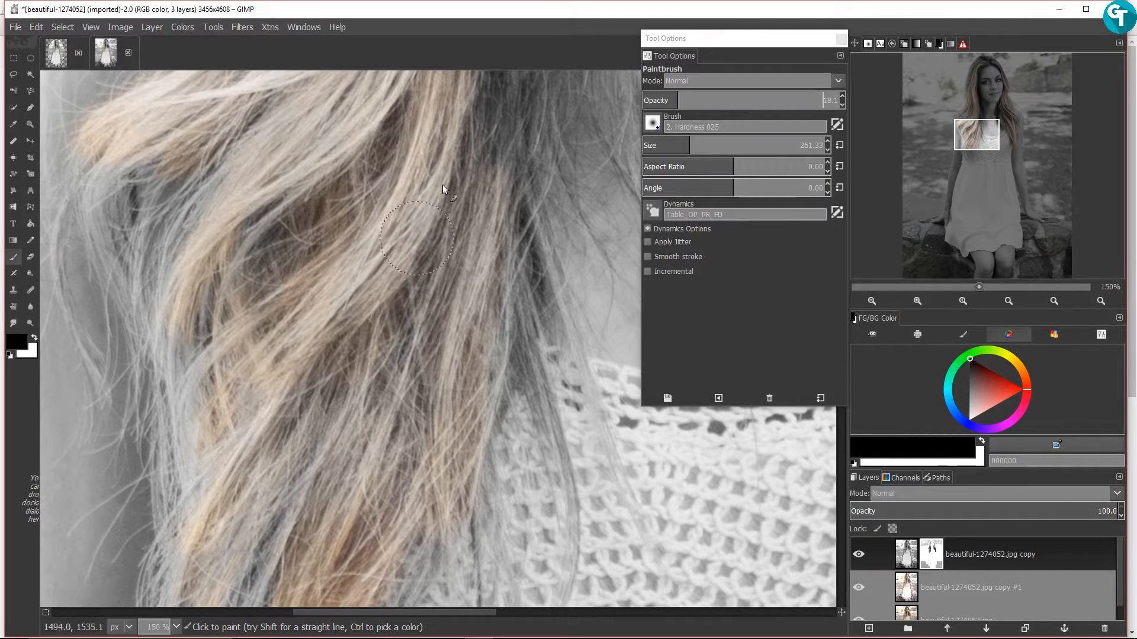
{"action": "left_click_drag", "start_coordinate": [983, 131], "coordinate": [996, 64]}
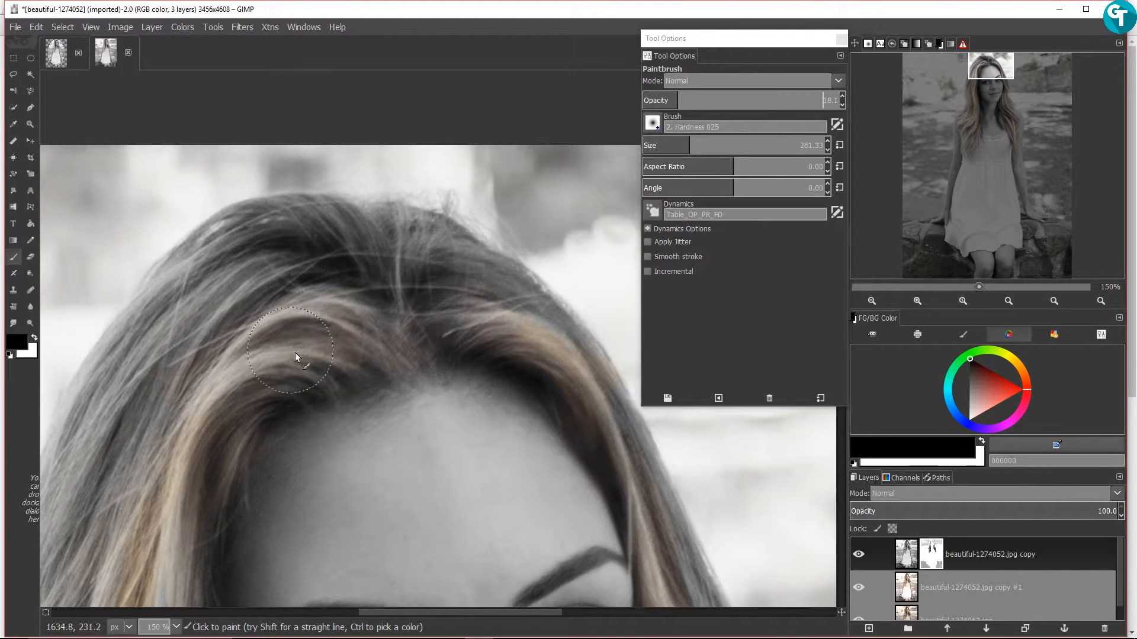
{"action": "mouse_move", "coordinate": [214, 370]}
{"action": "left_mouse_down"}
{"action": "mouse_move", "coordinate": [200, 422]}
{"action": "mouse_move", "coordinate": [176, 433]}
{"action": "mouse_move", "coordinate": [177, 477]}
{"action": "mouse_move", "coordinate": [169, 517]}
{"action": "left_mouse_up"}
Paint the hair from the crown down the right side of the face on the mask at 18.1 brush opacity
{"action": "left_click_drag", "start_coordinate": [987, 70], "coordinate": [1015, 64]}
{"action": "left_click_drag", "start_coordinate": [277, 302], "coordinate": [337, 403]}
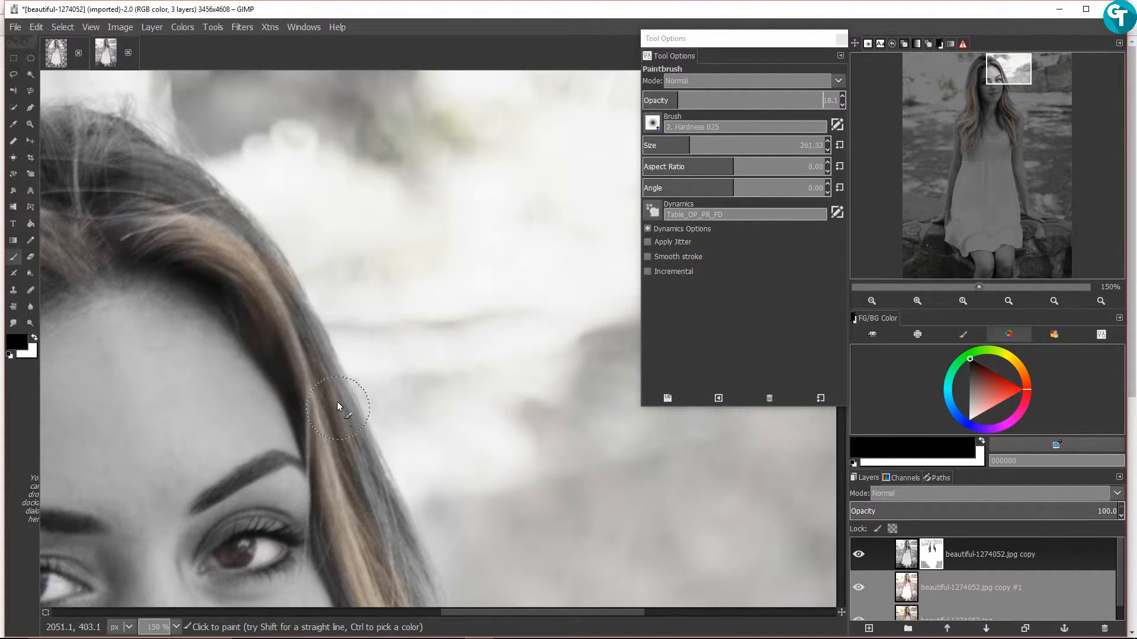
{"action": "mouse_move", "coordinate": [342, 445]}
{"action": "left_mouse_down"}
{"action": "mouse_move", "coordinate": [374, 545]}
{"action": "mouse_move", "coordinate": [392, 562]}
{"action": "left_mouse_up"}
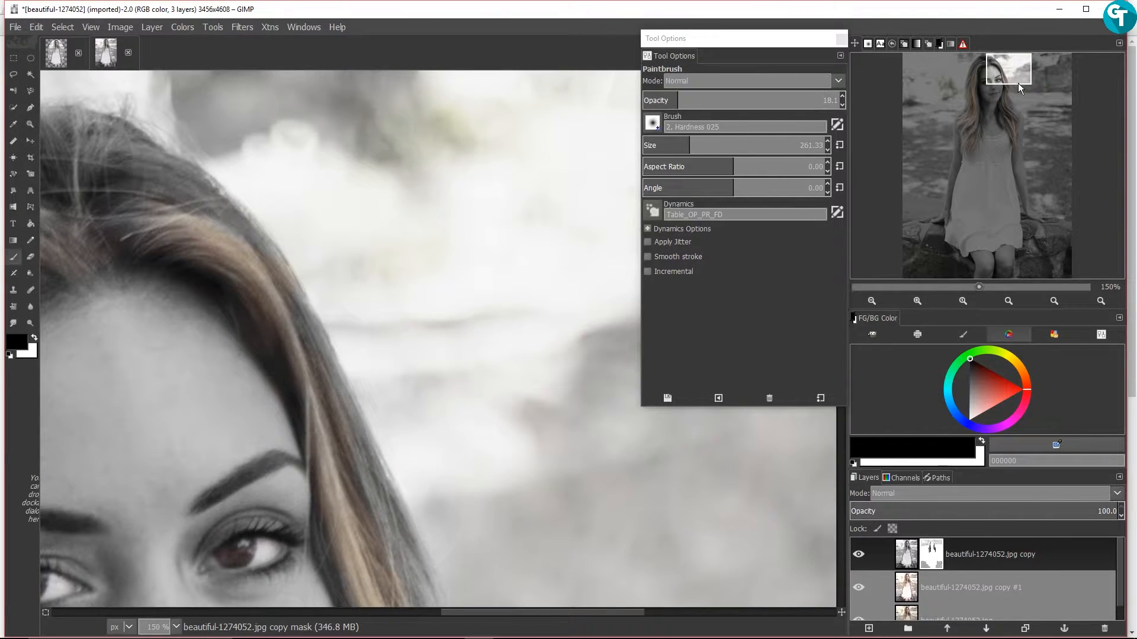
Paint the outer edges and tips of the hair falling over the right shoulder on the mask at 18.1 brush opacity
{"action": "left_click_drag", "start_coordinate": [1017, 81], "coordinate": [1024, 129]}
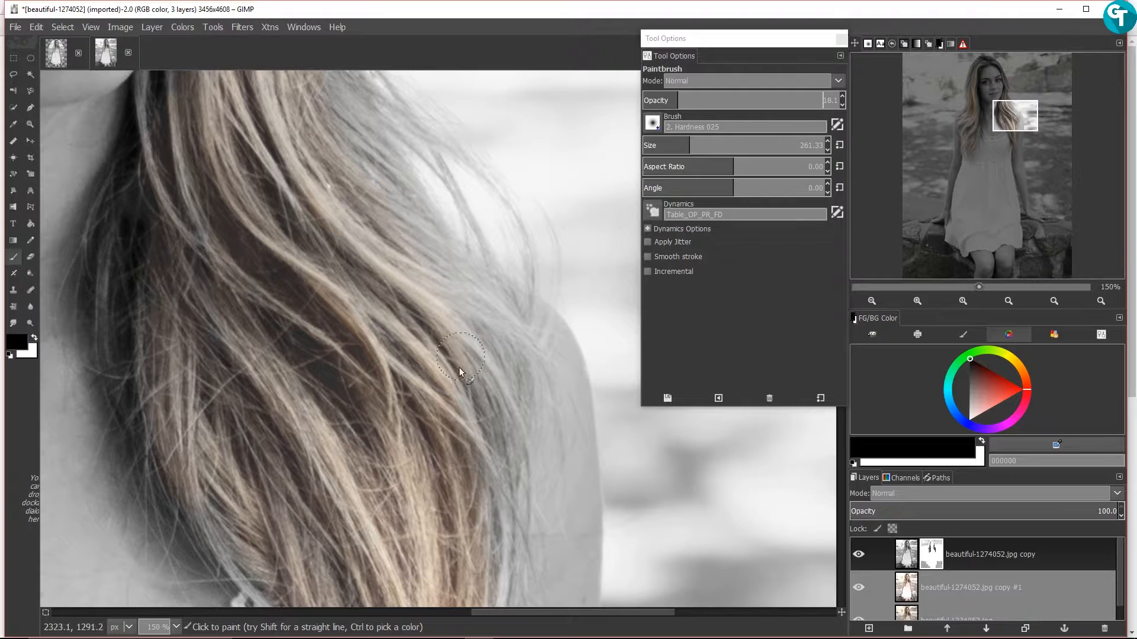
{"action": "left_click_drag", "start_coordinate": [1025, 108], "coordinate": [1031, 135]}
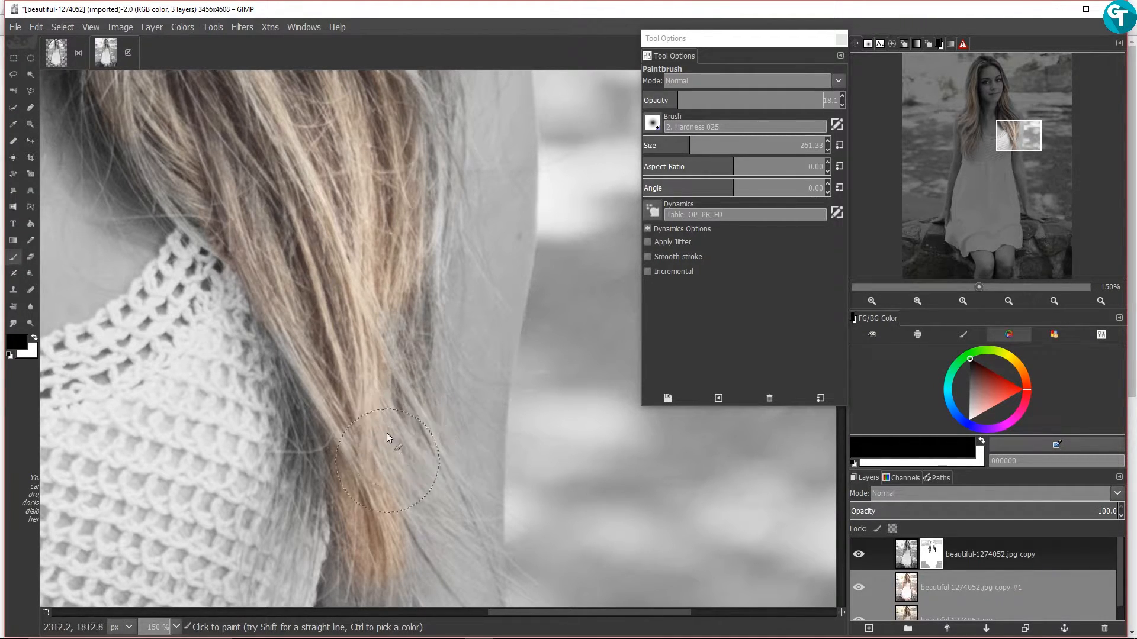
{"action": "left_click_drag", "start_coordinate": [371, 217], "coordinate": [483, 533]}
{"action": "left_click_drag", "start_coordinate": [256, 208], "coordinate": [268, 213]}
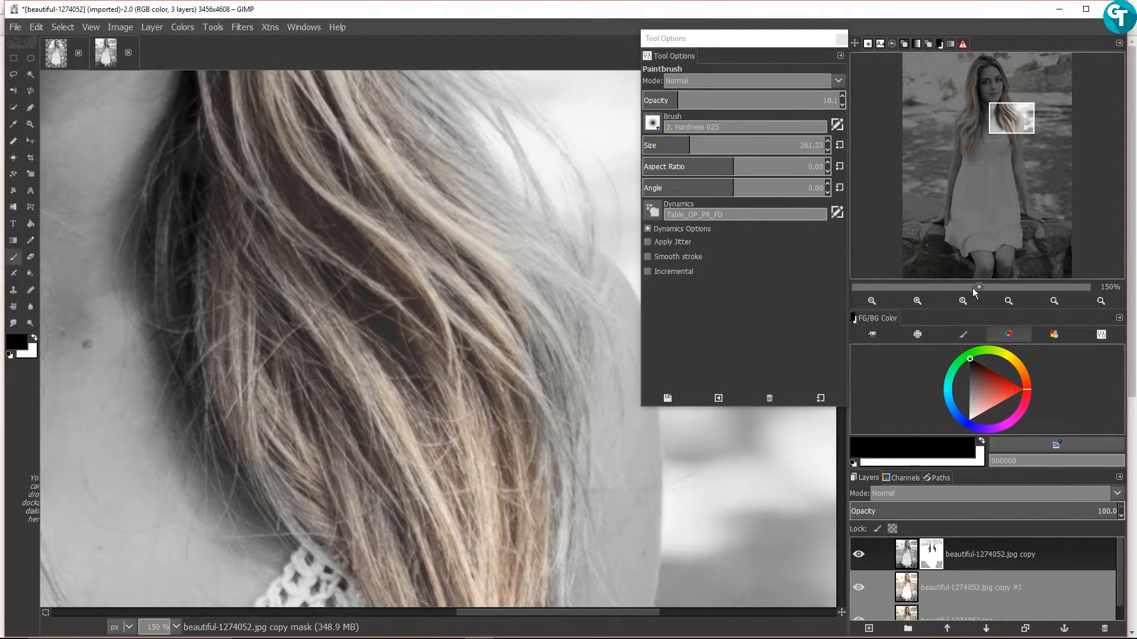
Compare the whole selectively colored portrait with the oval-framed version in the other open image
{"action": "left_click", "coordinate": [1008, 301]}
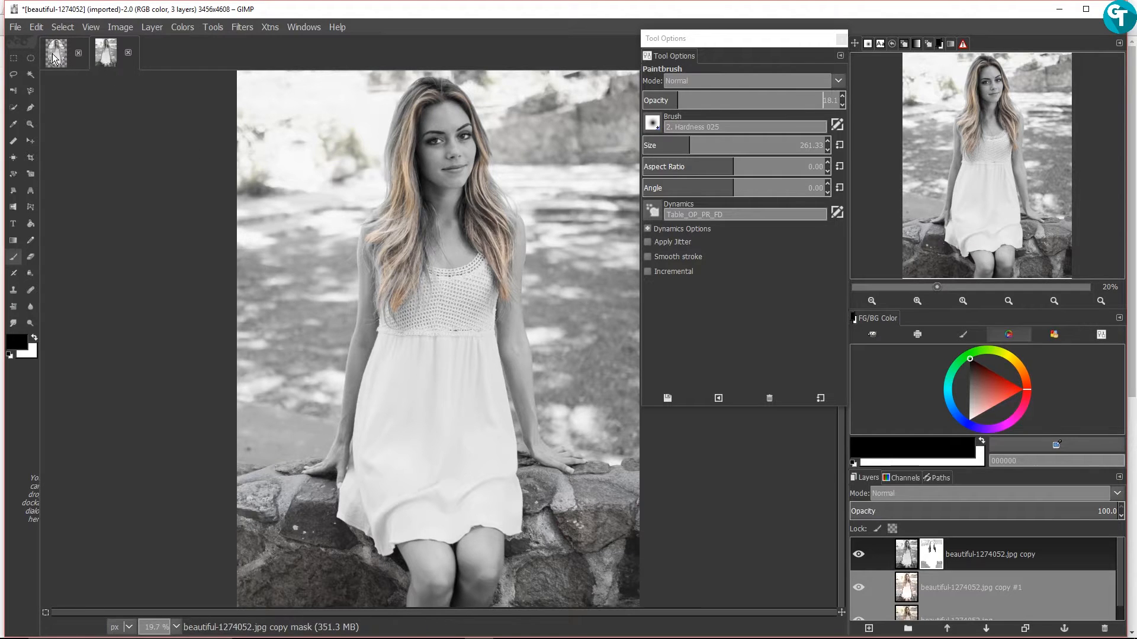
{"action": "left_click", "coordinate": [99, 55]}
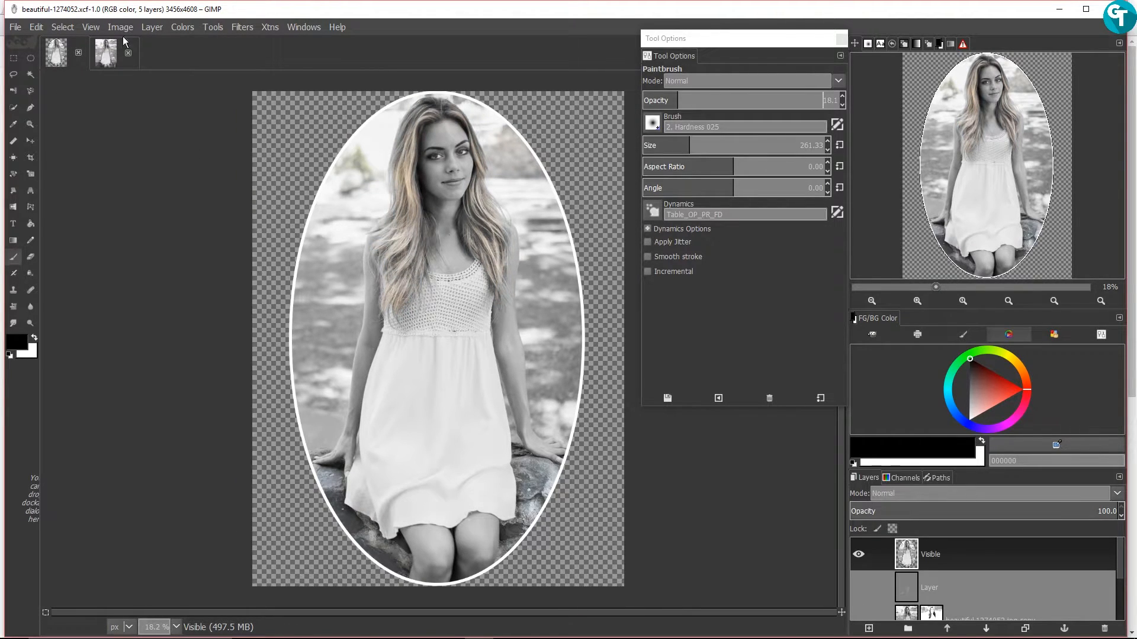
{"action": "left_click", "coordinate": [114, 59]}
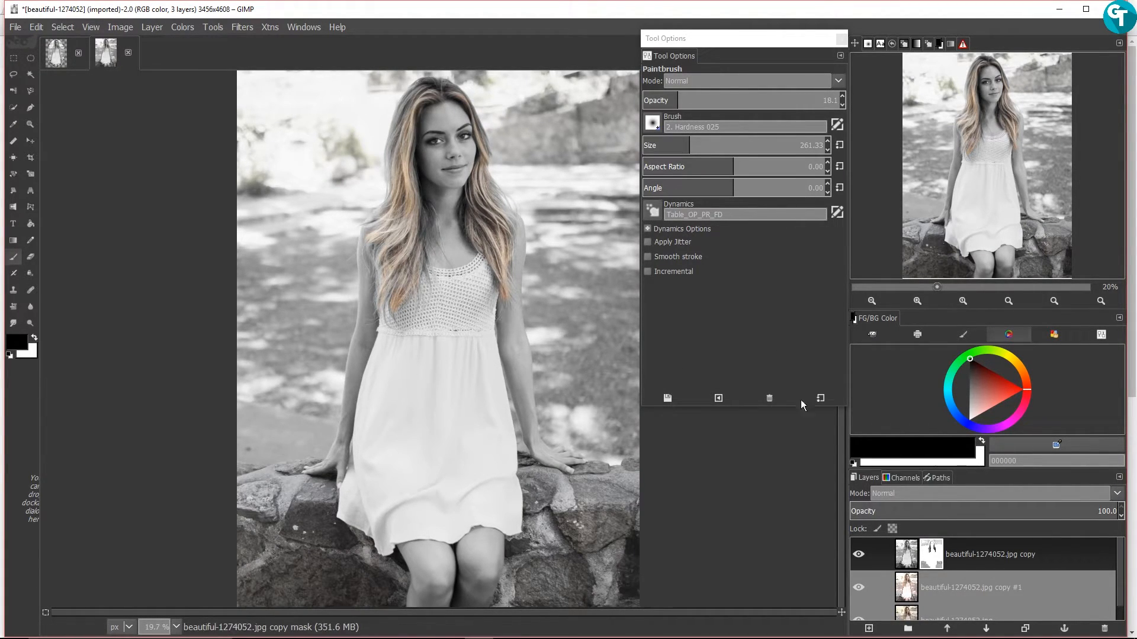
Add a new transparent layer above the masked layer and set the foreground color to 50% gray (808080)
{"action": "left_click", "coordinate": [877, 625]}
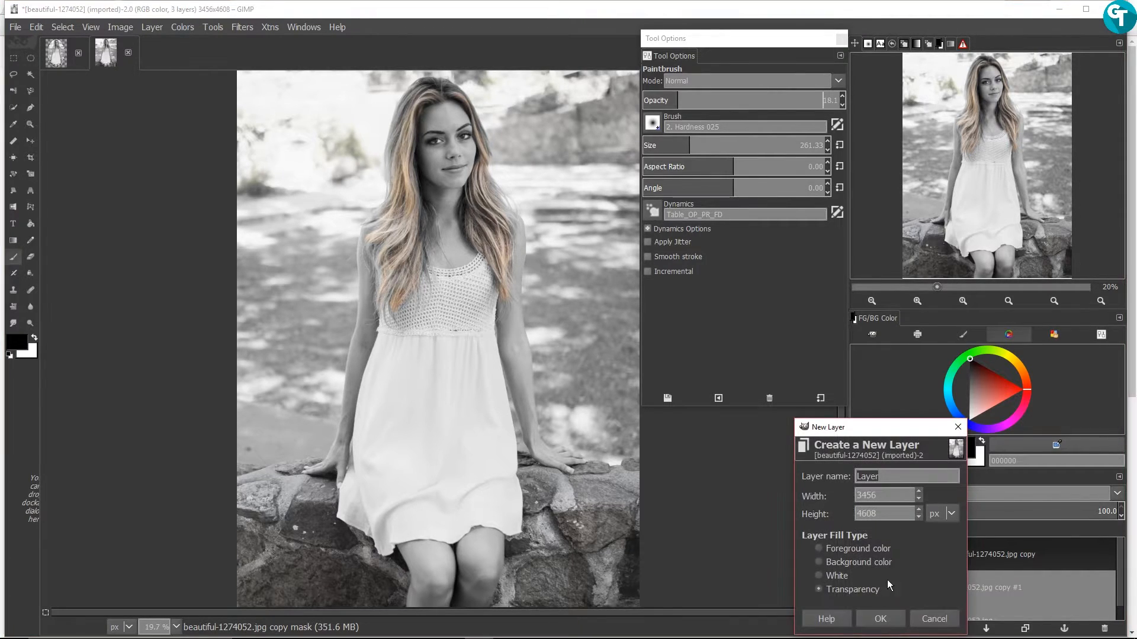
{"action": "left_click", "coordinate": [883, 616]}
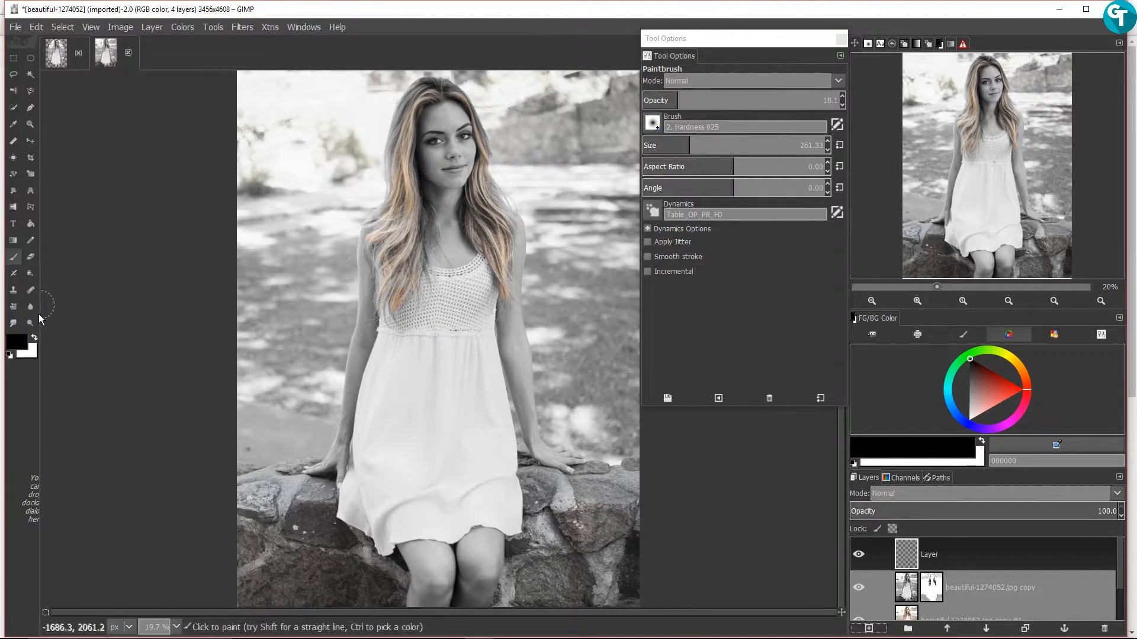
{"action": "left_click_drag", "start_coordinate": [25, 340], "coordinate": [19, 338]}
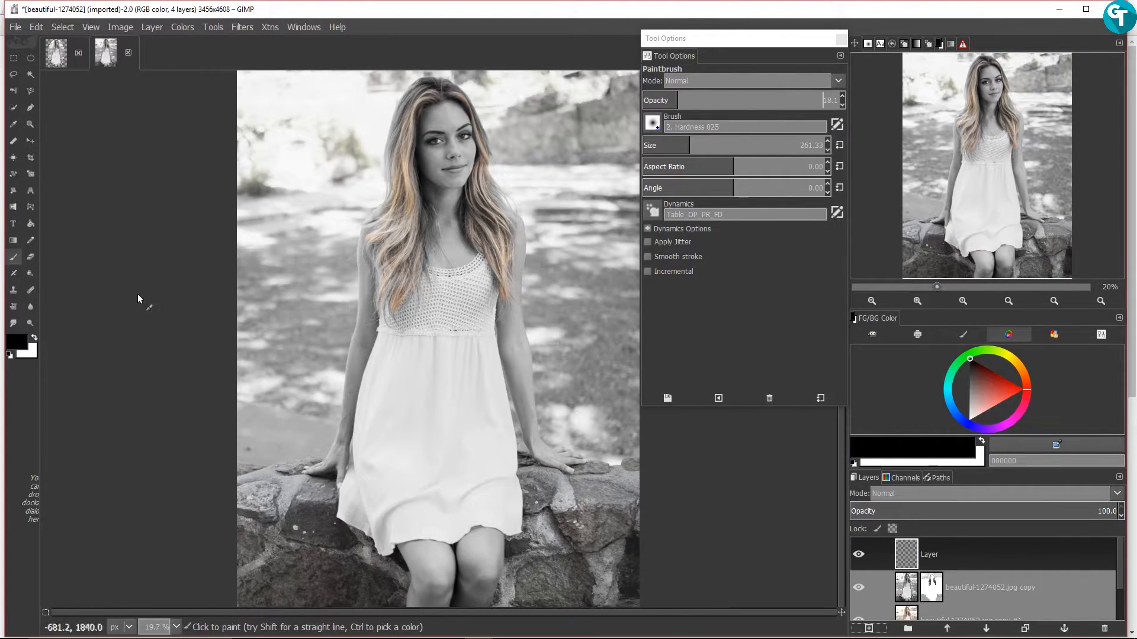
{"action": "left_click", "coordinate": [26, 342]}
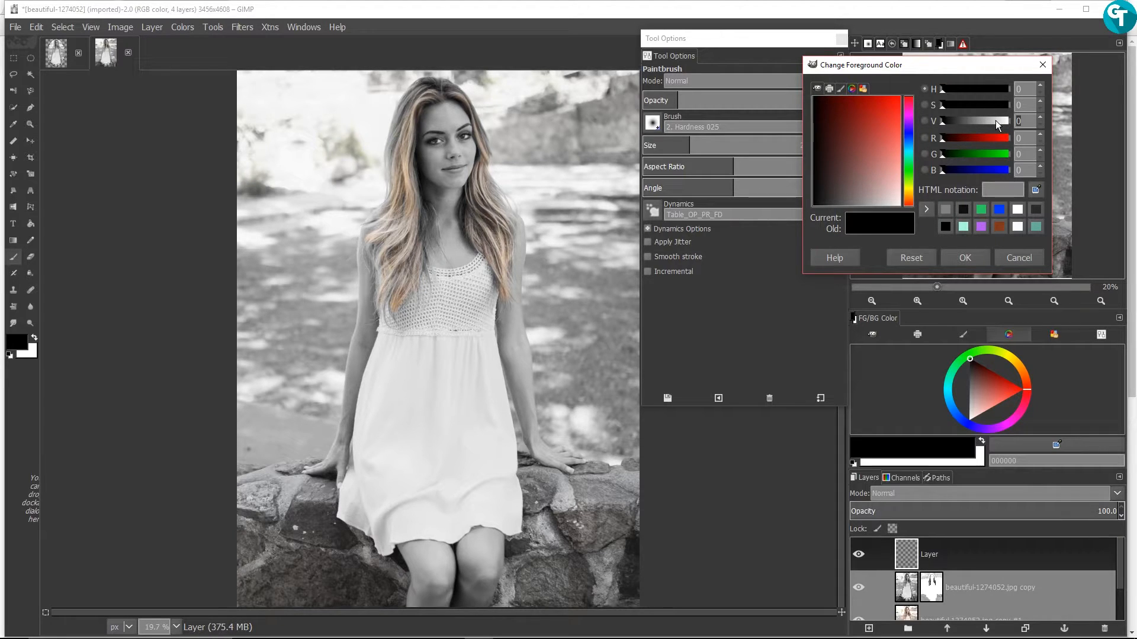
{"action": "type", "text": "0"}
{"action": "key", "text": "Return"}
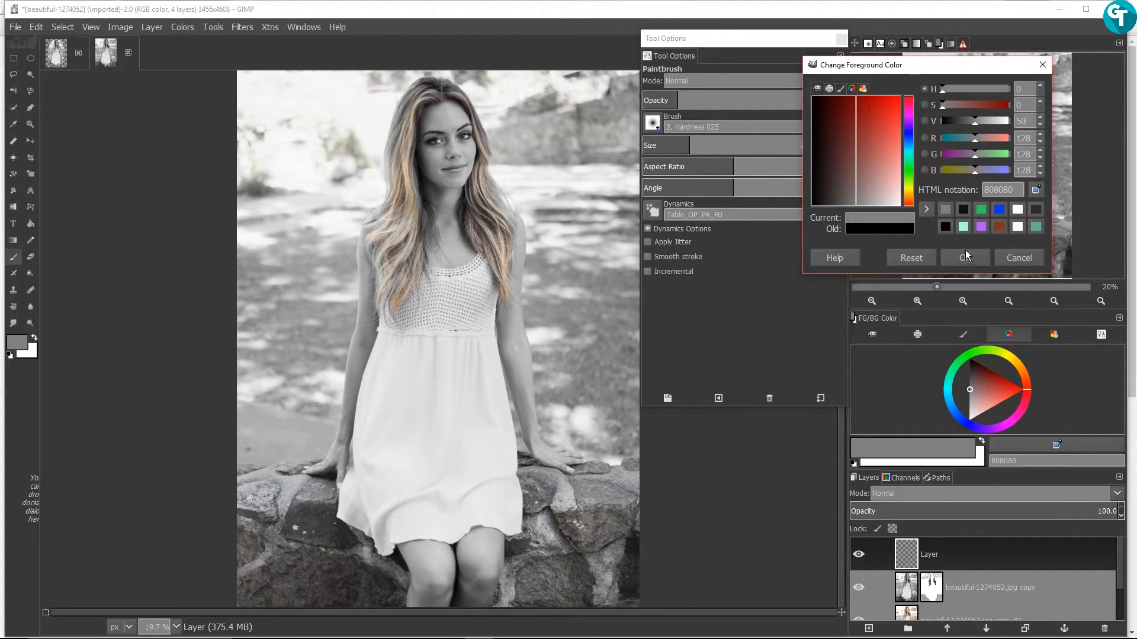
{"action": "left_click", "coordinate": [964, 256]}
Fill the new layer with the gray foreground color and set its blend mode to Overlay
{"action": "left_click_drag", "start_coordinate": [21, 349], "coordinate": [405, 290]}
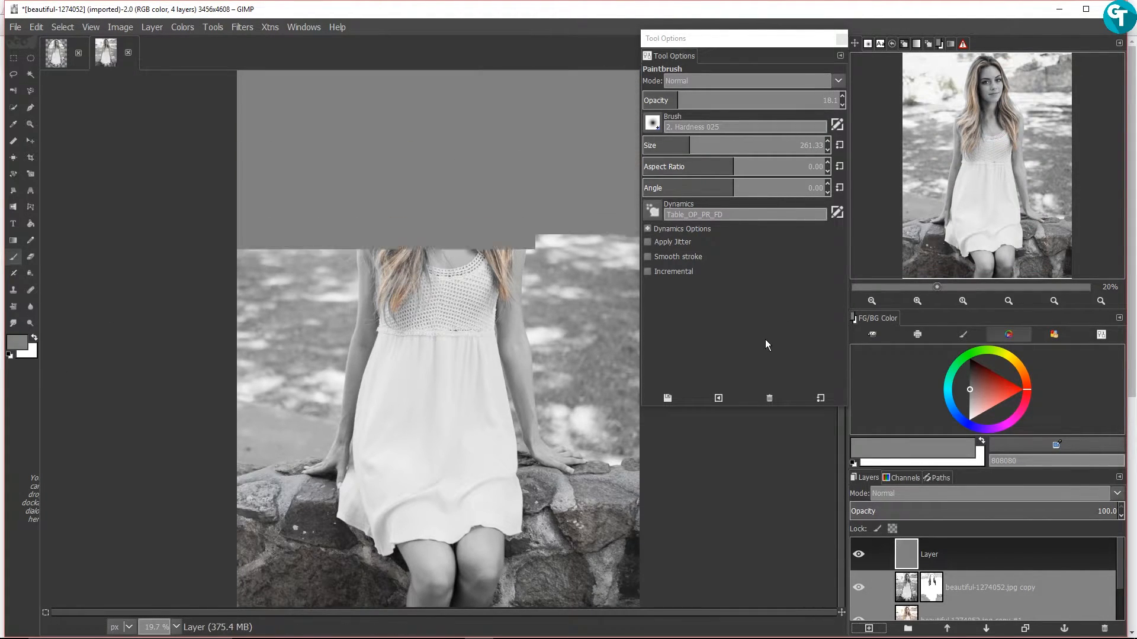
{"action": "left_click", "coordinate": [901, 492]}
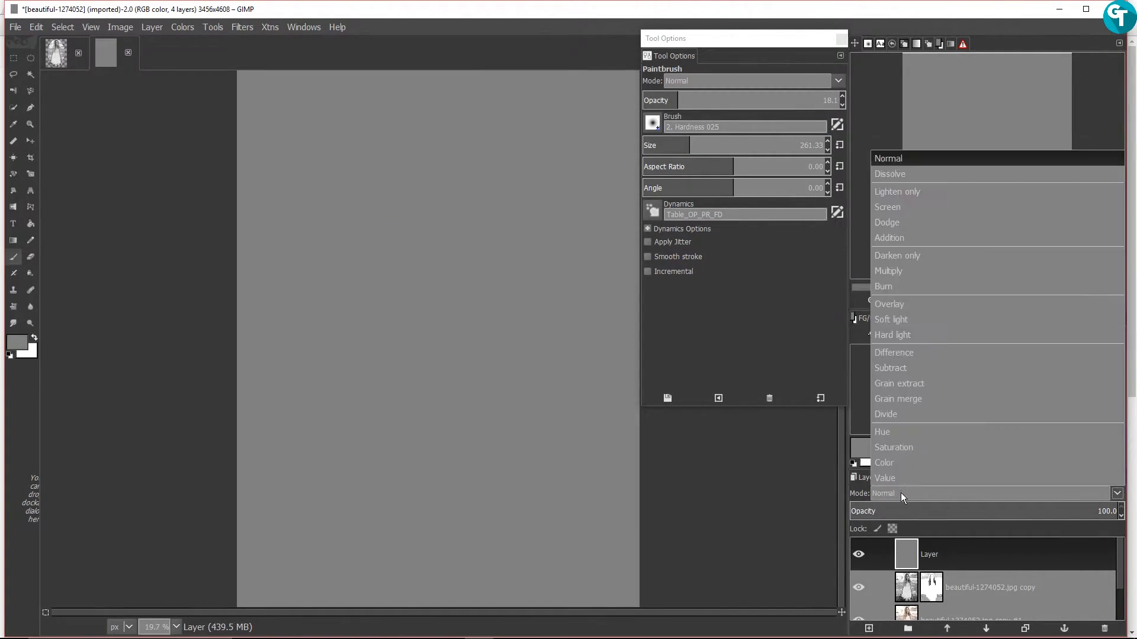
{"action": "left_click", "coordinate": [921, 302]}
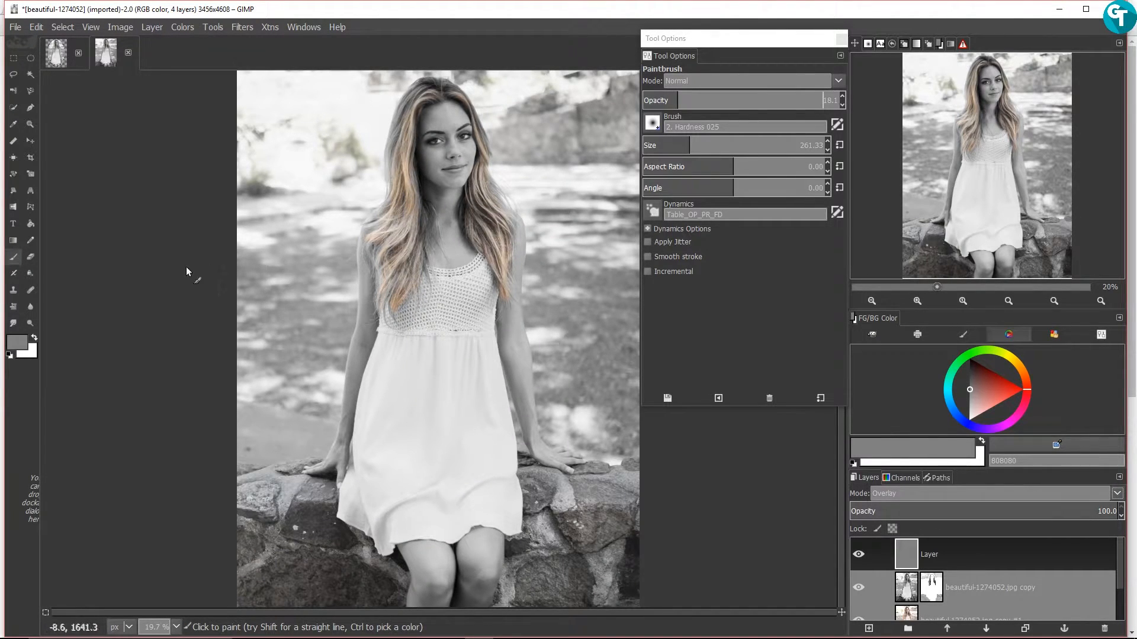
Choose the Dodge / Burn tool and set its exposure to 13.3 and its opacity to 12.3
{"action": "left_click", "coordinate": [31, 322]}
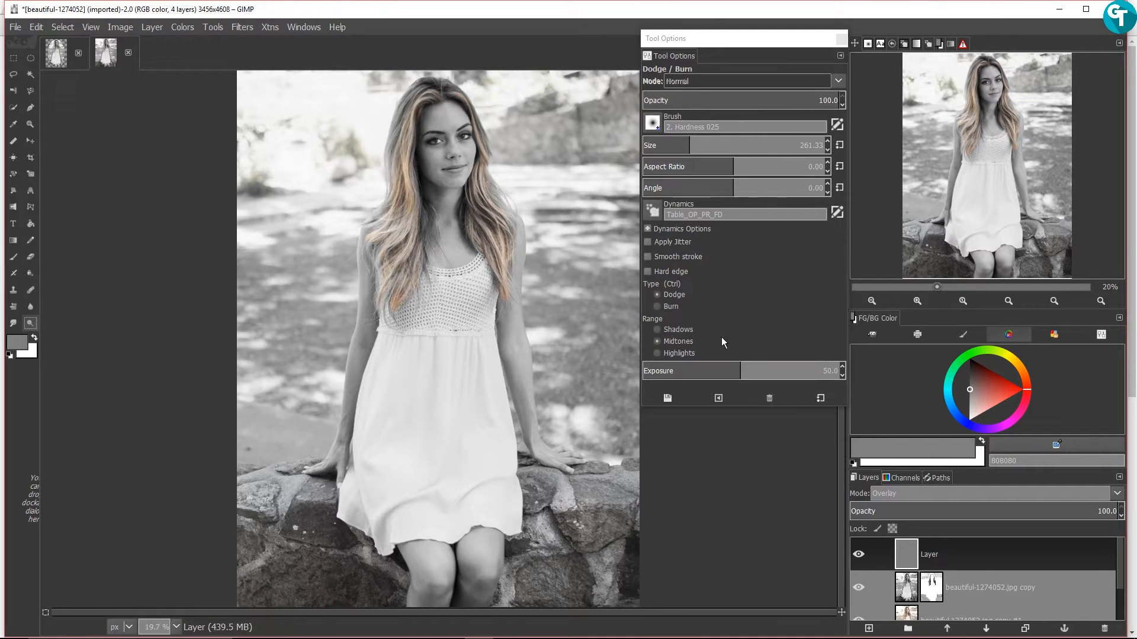
{"action": "left_click_drag", "start_coordinate": [740, 372], "coordinate": [670, 372]}
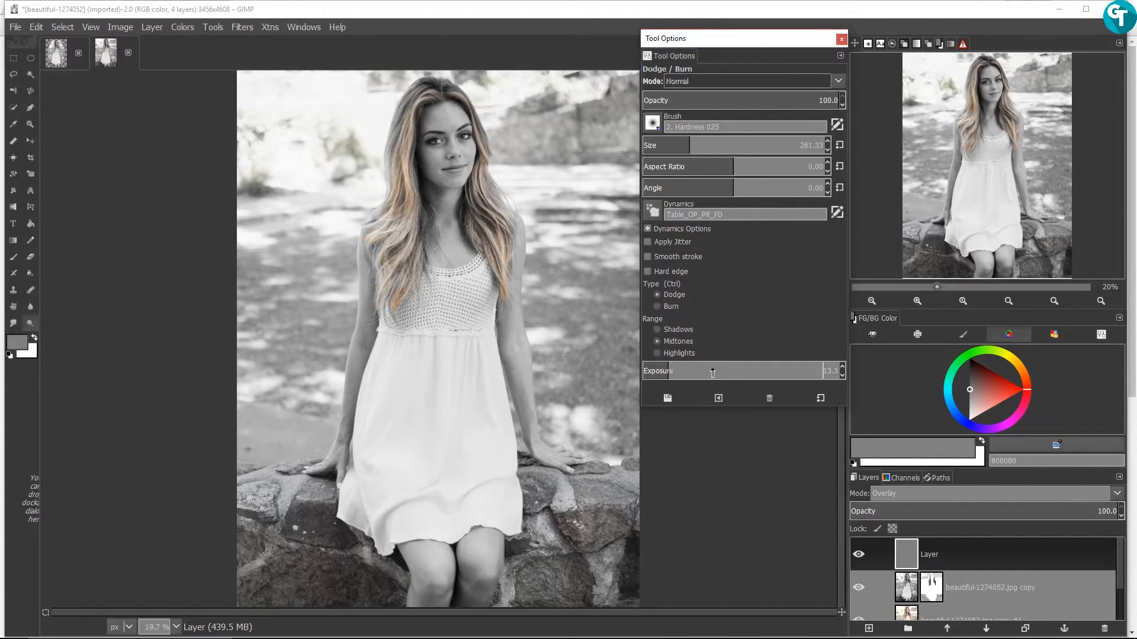
{"action": "left_click_drag", "start_coordinate": [713, 99], "coordinate": [667, 100]}
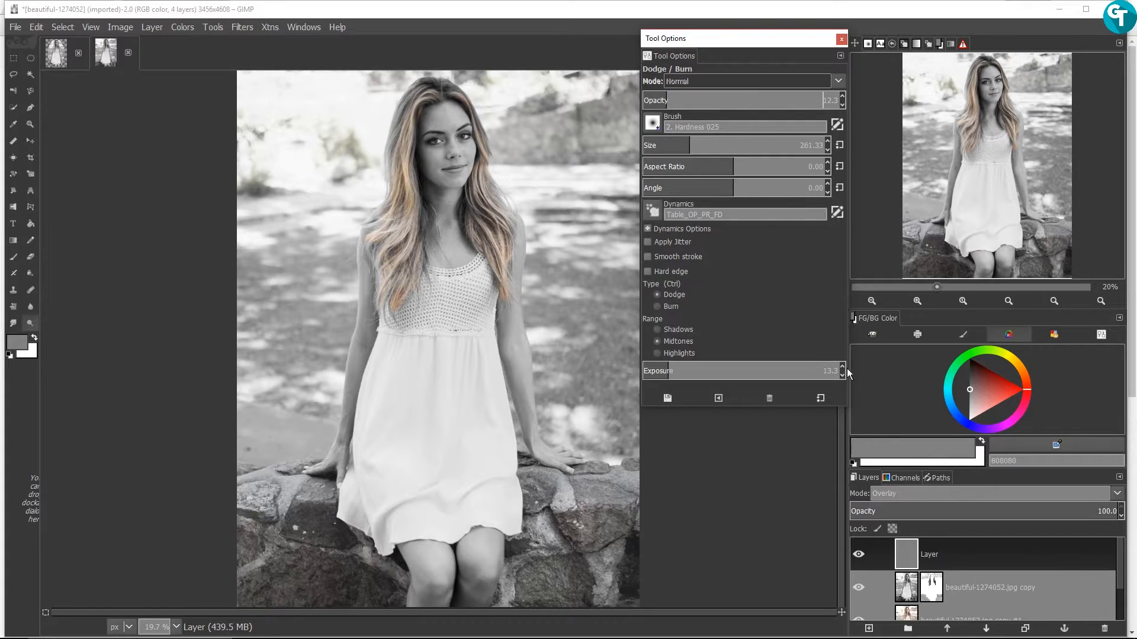
Dodge the midtones of the neck and the hair beside it on the gray Overlay layer
{"action": "left_click", "coordinate": [919, 301]}
{"action": "left_click", "coordinate": [922, 303]}
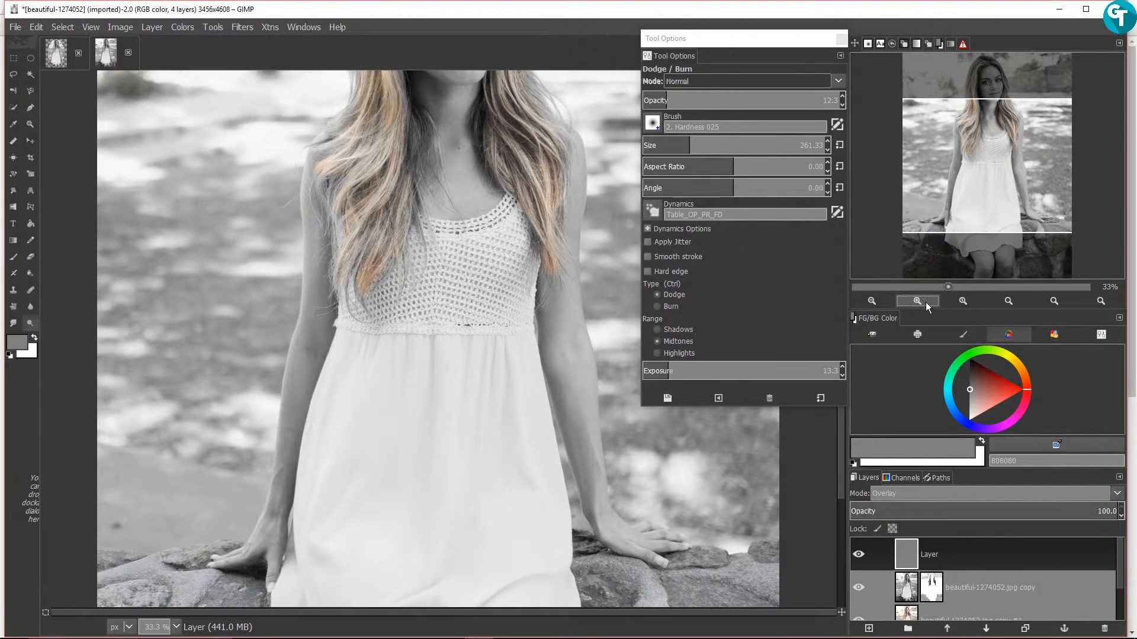
{"action": "left_click", "coordinate": [926, 300]}
{"action": "left_click", "coordinate": [927, 298]}
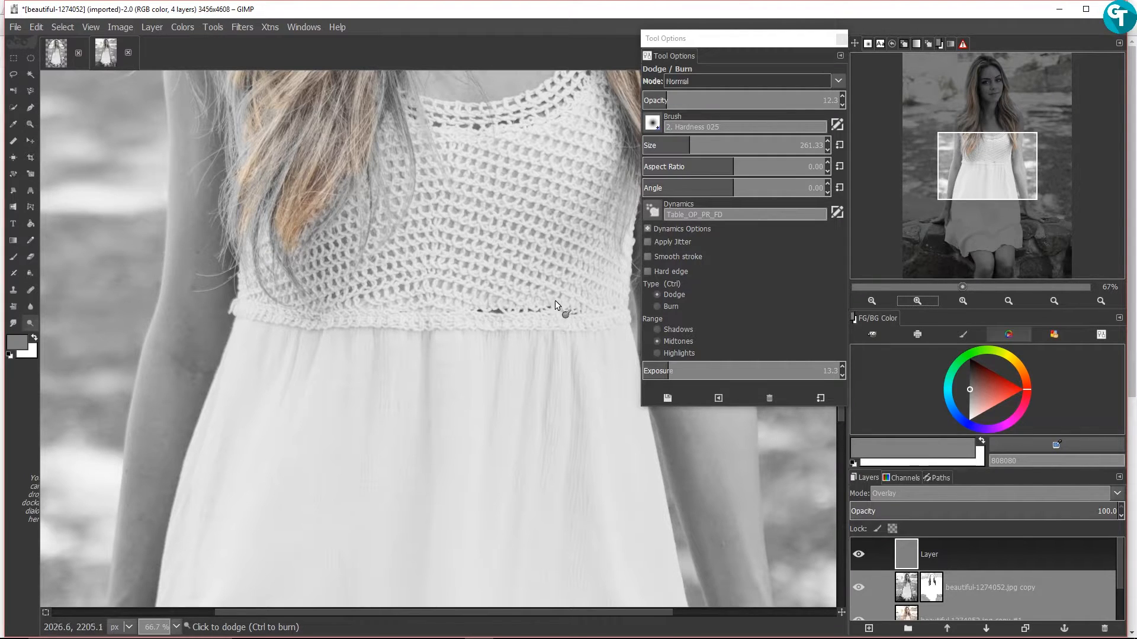
{"action": "scroll", "coordinate": [550, 284], "scroll_direction": "up", "scroll_amount": 2}
{"action": "left_click_drag", "start_coordinate": [545, 269], "coordinate": [589, 453]}
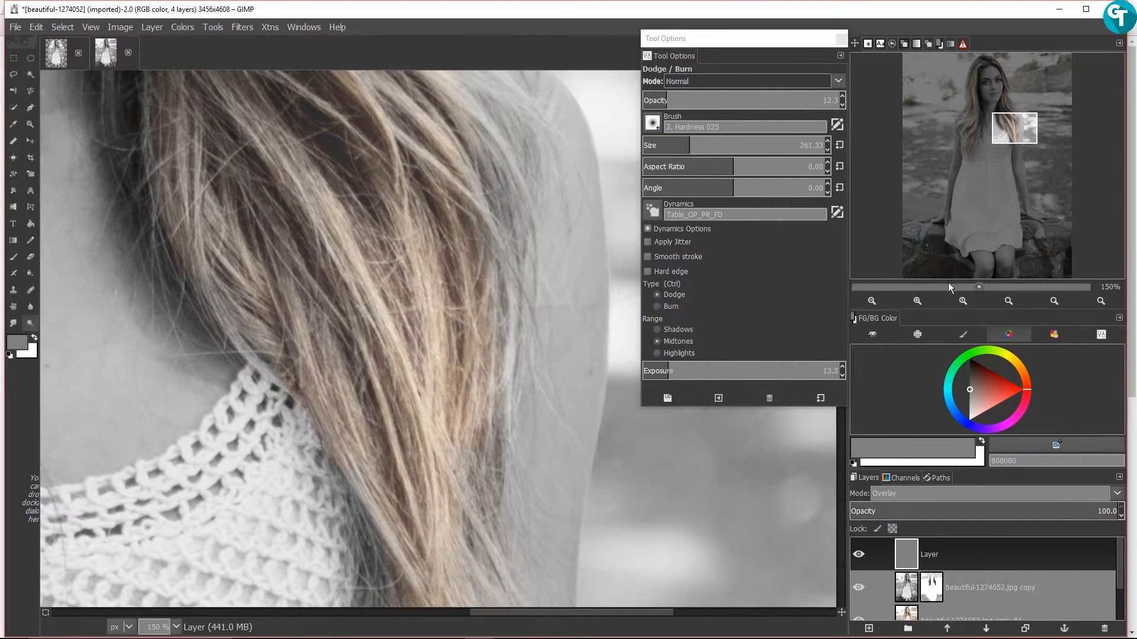
{"action": "left_click", "coordinate": [881, 301]}
{"action": "left_click", "coordinate": [882, 301]}
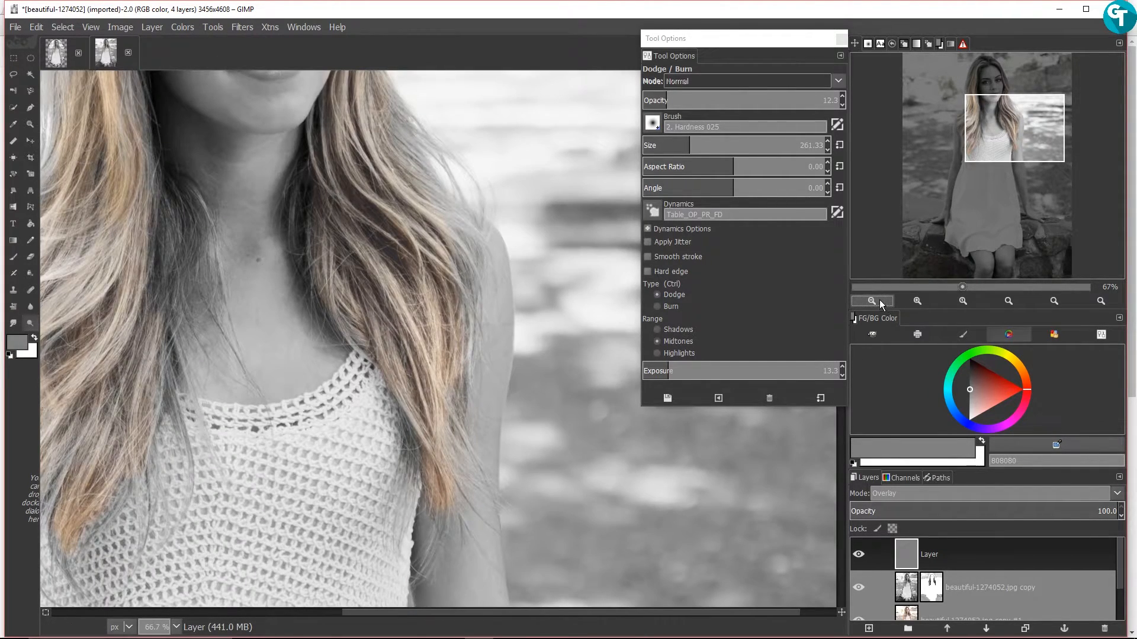
{"action": "left_click_drag", "start_coordinate": [256, 227], "coordinate": [263, 199]}
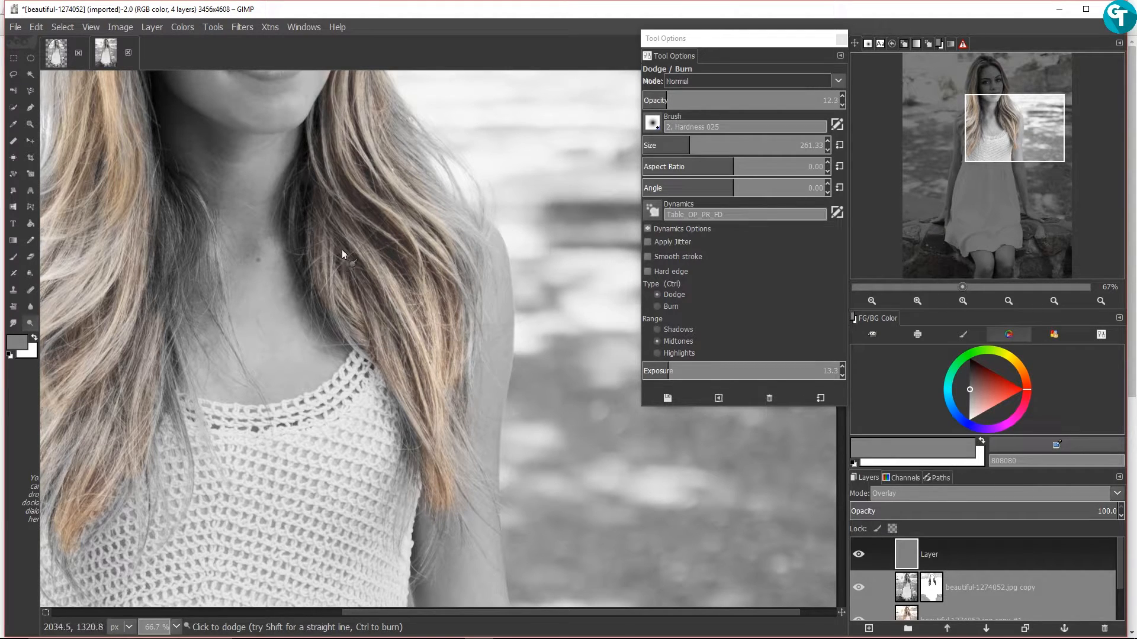
Hide and show the gray Overlay layer to compare the face and hair with and without the dodging
{"action": "left_click_drag", "start_coordinate": [974, 122], "coordinate": [958, 92]}
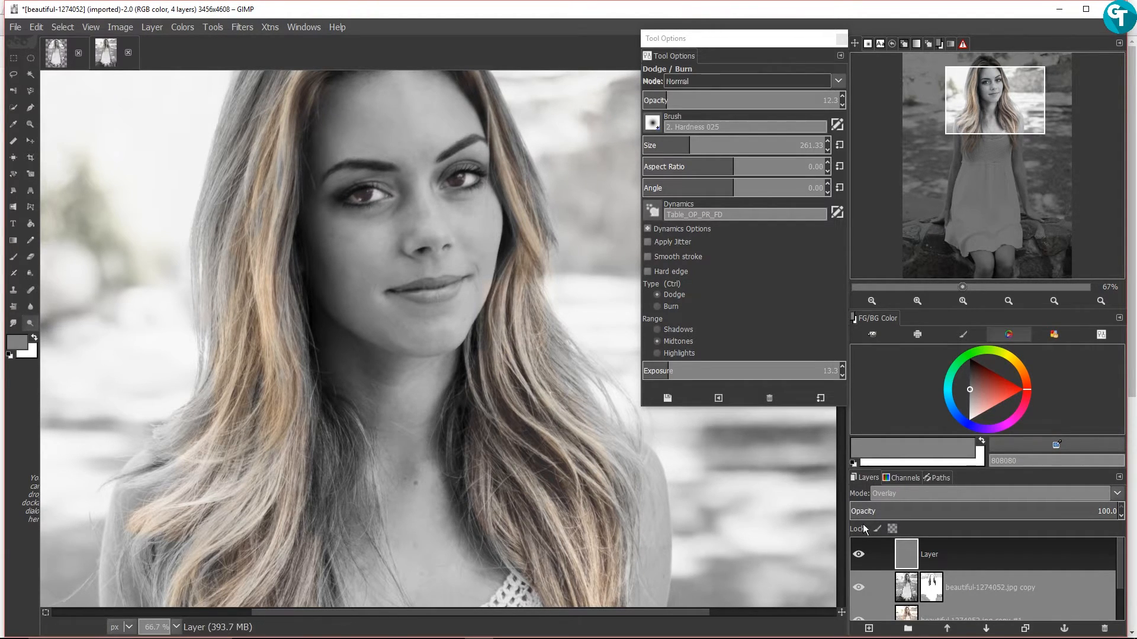
{"action": "left_click", "coordinate": [859, 554]}
{"action": "left_click", "coordinate": [858, 554]}
Reduce the dodge brush size to 98.62 and dodge the face on the gray Overlay layer
{"action": "left_click_drag", "start_coordinate": [989, 95], "coordinate": [984, 75]}
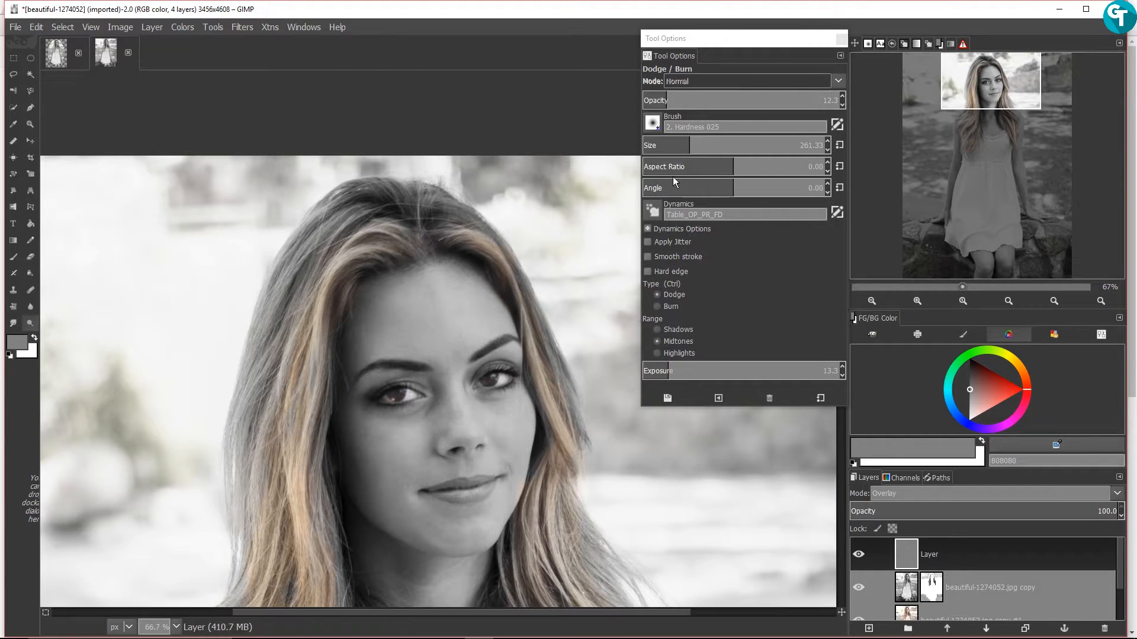
{"action": "left_click", "coordinate": [669, 146]}
{"action": "left_click_drag", "start_coordinate": [669, 145], "coordinate": [660, 145]}
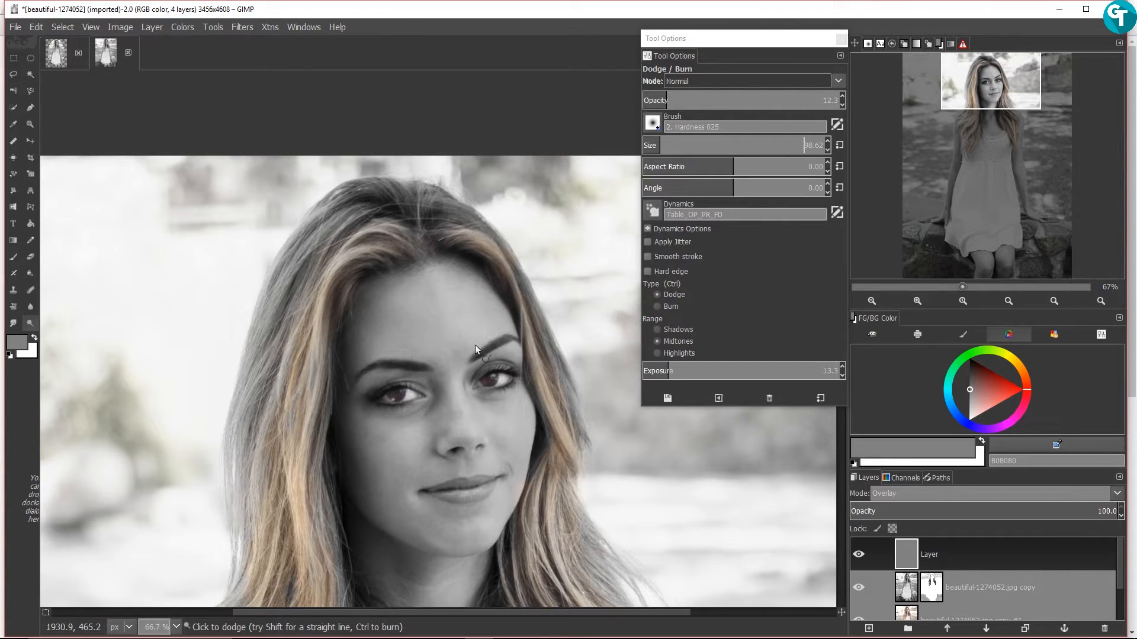
Dodge along both arms and over the legs on the gray Overlay layer with the 98.62 brush
{"action": "scroll", "coordinate": [539, 320], "scroll_direction": "down", "scroll_amount": 5}
{"action": "scroll", "coordinate": [552, 286], "scroll_direction": "down", "scroll_amount": 5}
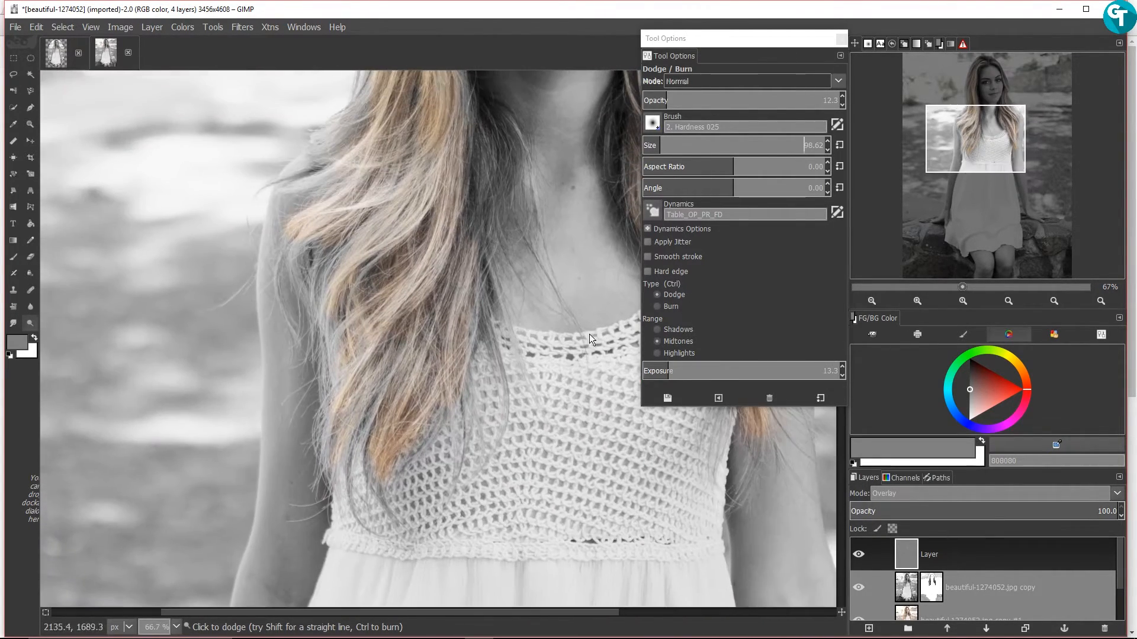
{"action": "left_click_drag", "start_coordinate": [294, 475], "coordinate": [437, 188]}
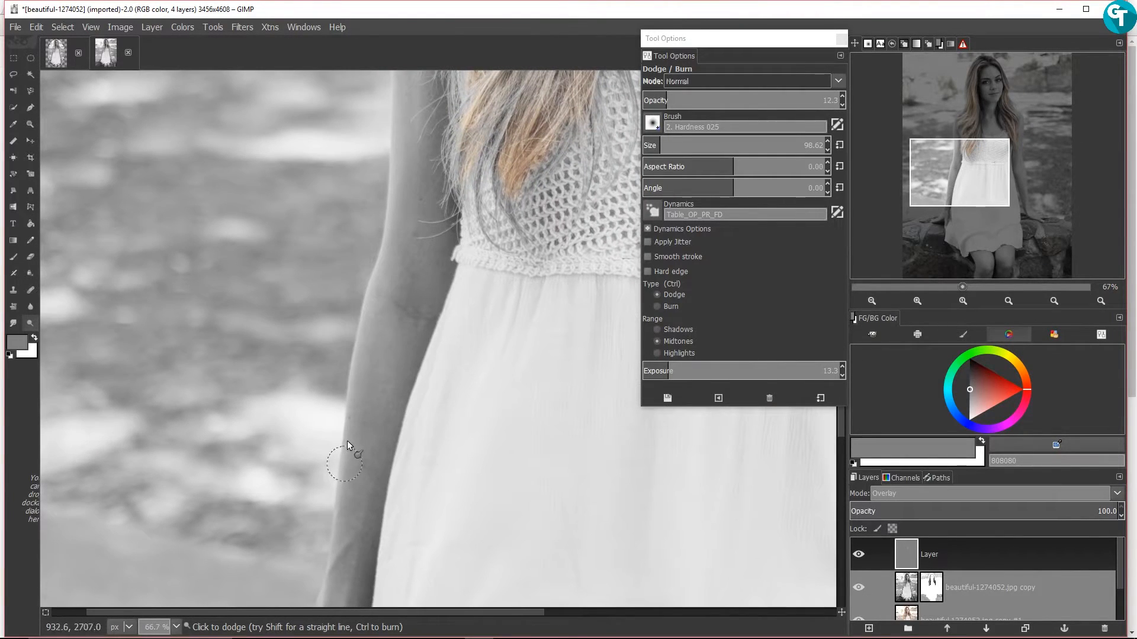
{"action": "left_click_drag", "start_coordinate": [348, 479], "coordinate": [489, 219]}
{"action": "scroll", "coordinate": [442, 407], "scroll_direction": "right", "scroll_amount": 10}
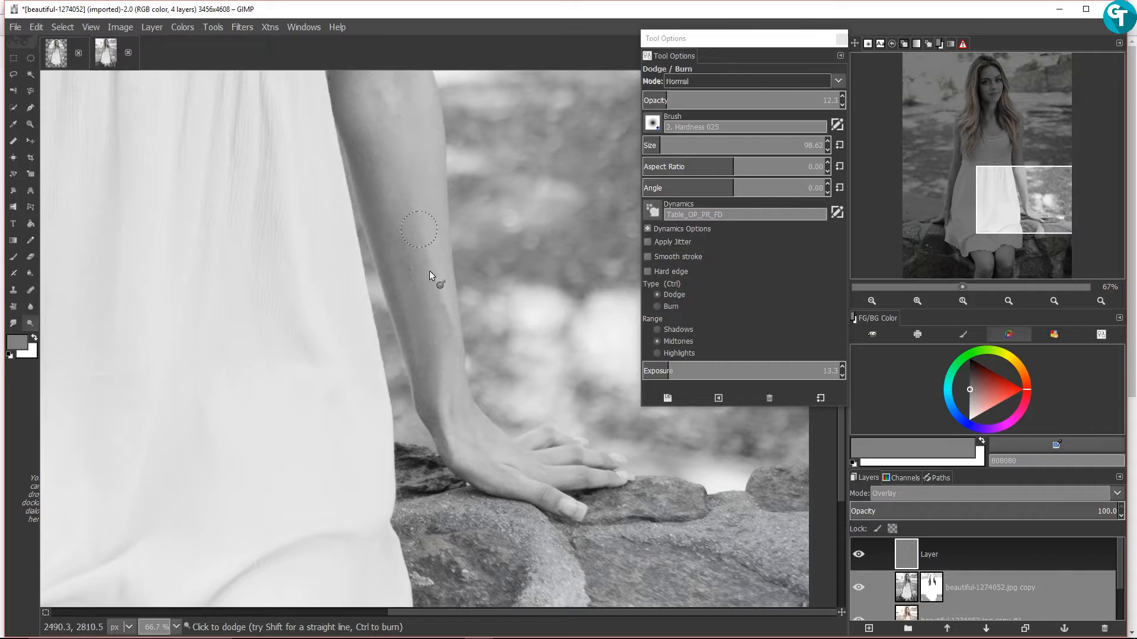
{"action": "scroll", "coordinate": [371, 225], "scroll_direction": "down", "scroll_amount": 10}
{"action": "scroll", "coordinate": [538, 365], "scroll_direction": "left", "scroll_amount": 5}
{"action": "left_click_drag", "start_coordinate": [539, 398], "coordinate": [489, 332]}
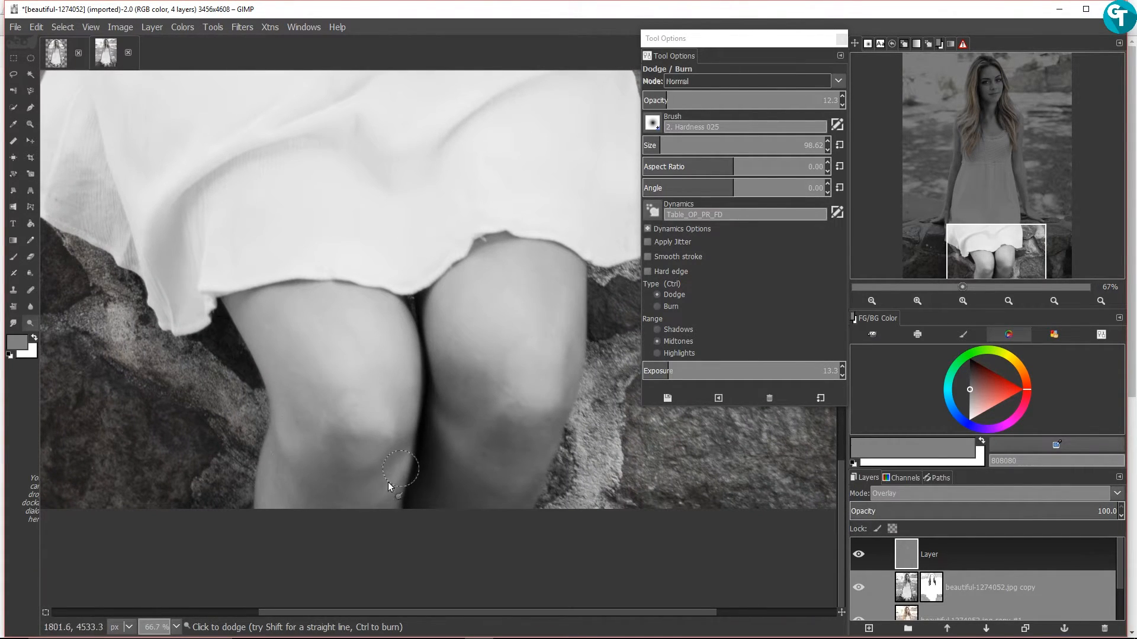
{"action": "left_click_drag", "start_coordinate": [510, 234], "coordinate": [516, 622]}
{"action": "double_click", "coordinate": [887, 300]}
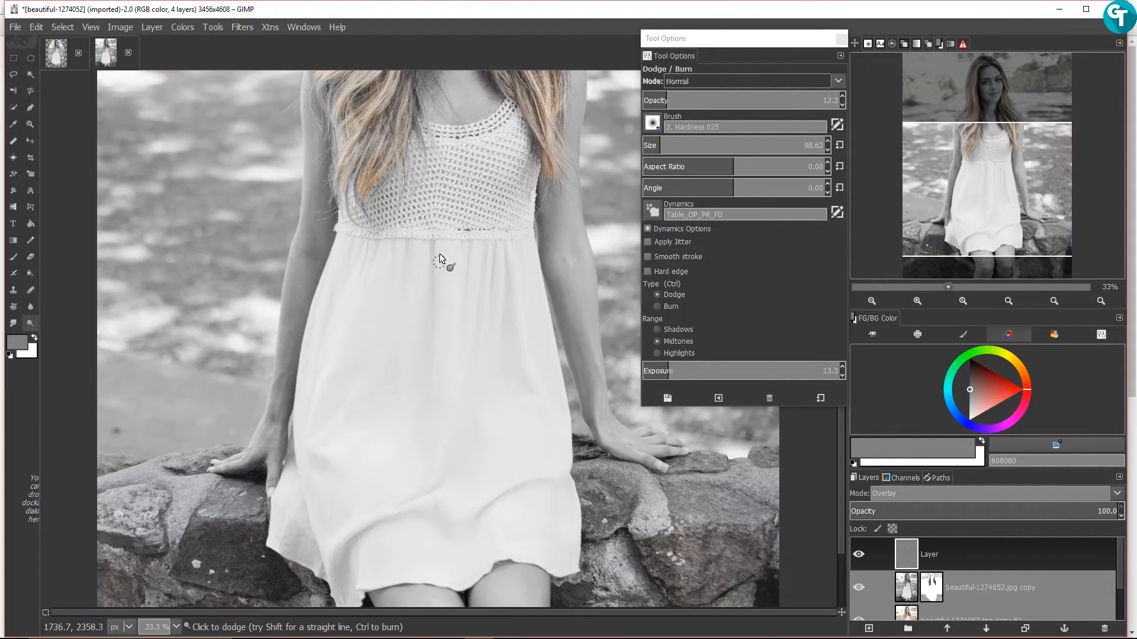
Set the Dodge/Burn tool to burn shadows on the gray Overlay layer, working on the dress bodice at 100% zoom
{"action": "left_click", "coordinate": [683, 305]}
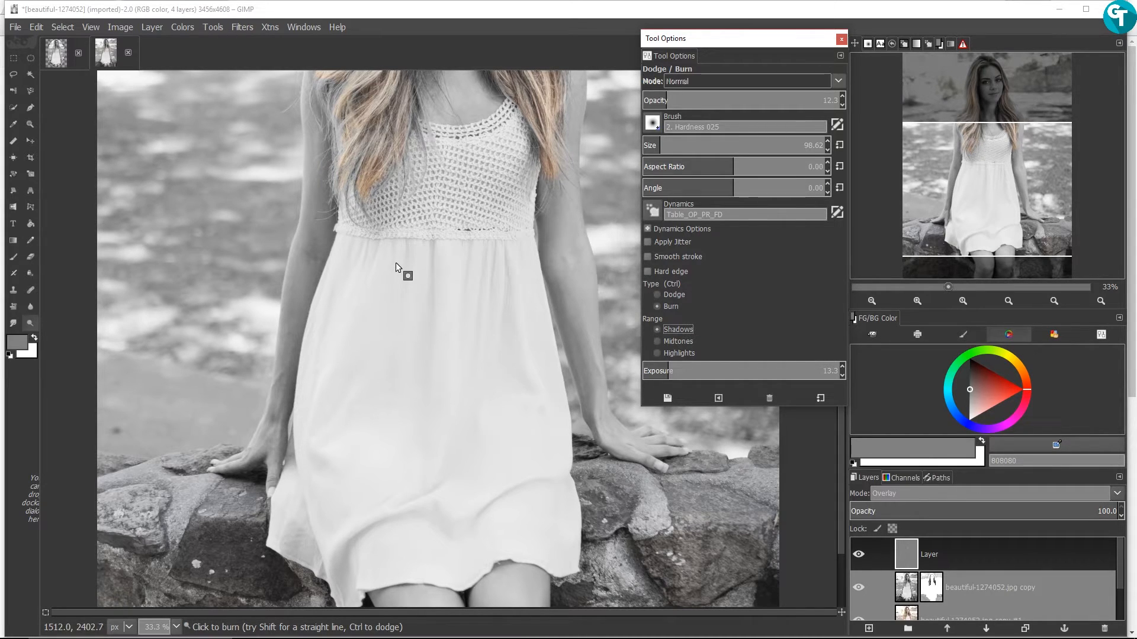
{"action": "left_click_drag", "start_coordinate": [920, 166], "coordinate": [936, 137]}
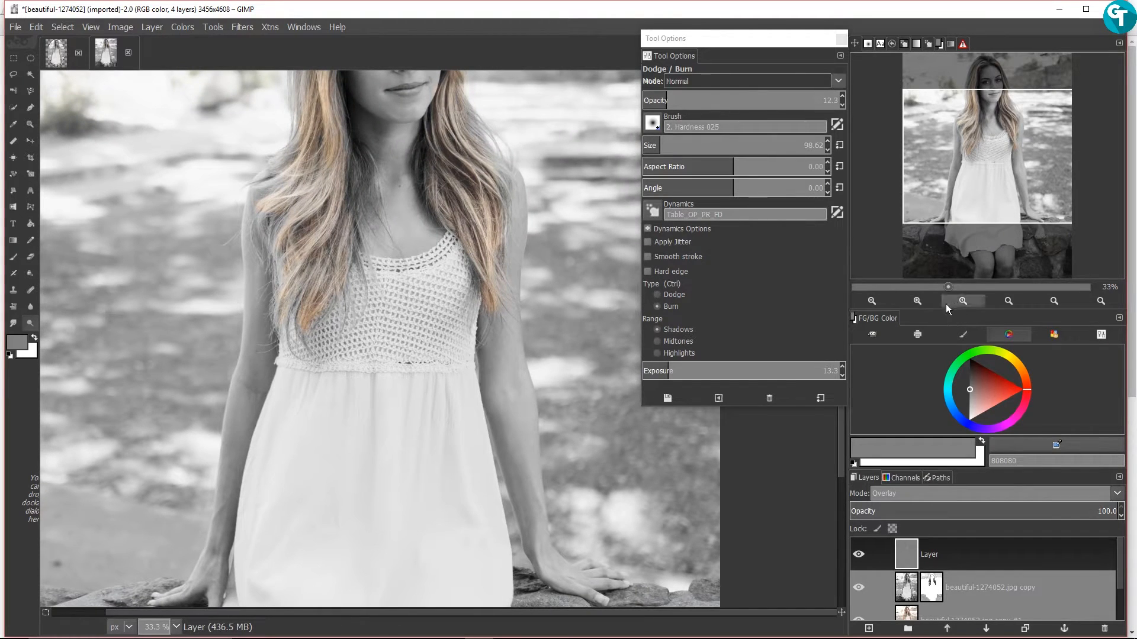
{"action": "left_click", "coordinate": [924, 301]}
{"action": "left_click", "coordinate": [927, 299]}
{"action": "left_click", "coordinate": [929, 300]}
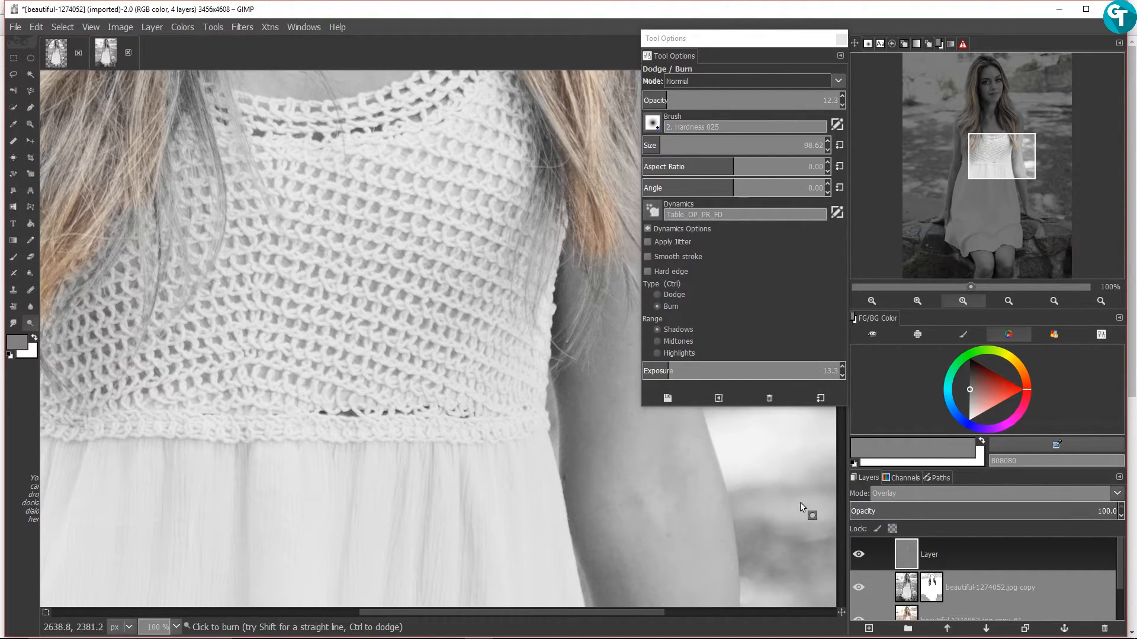
Hide and show the gray Overlay layer to compare the bodice, hair and face with and without the dodging and burning
{"action": "left_click", "coordinate": [861, 554]}
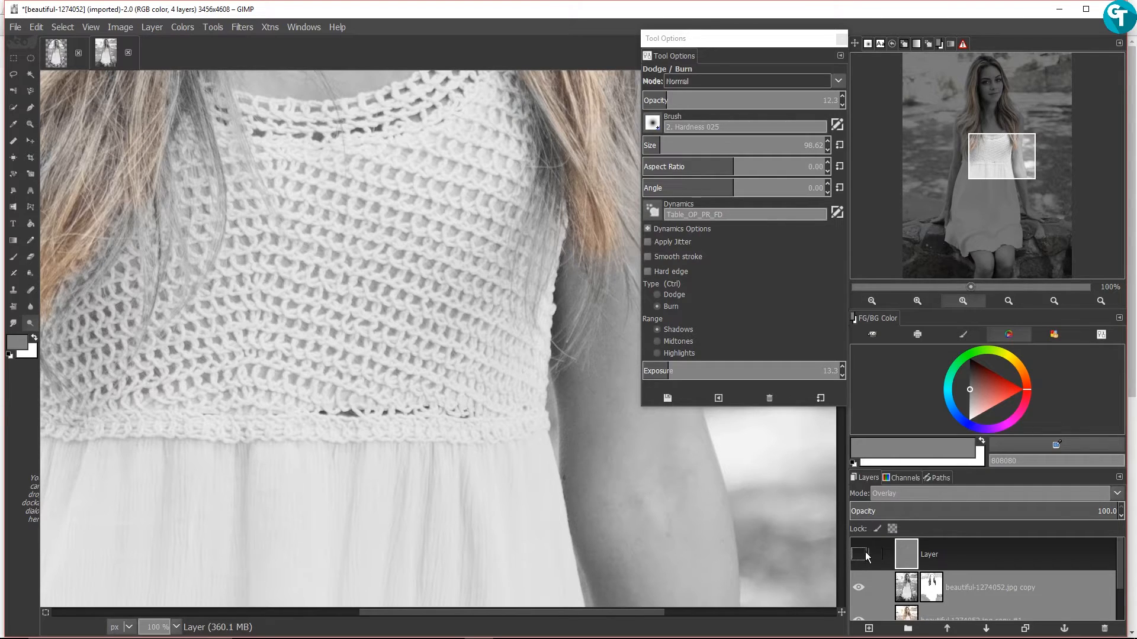
{"action": "left_click", "coordinate": [863, 554]}
{"action": "left_click", "coordinate": [861, 555]}
{"action": "left_click", "coordinate": [861, 555]}
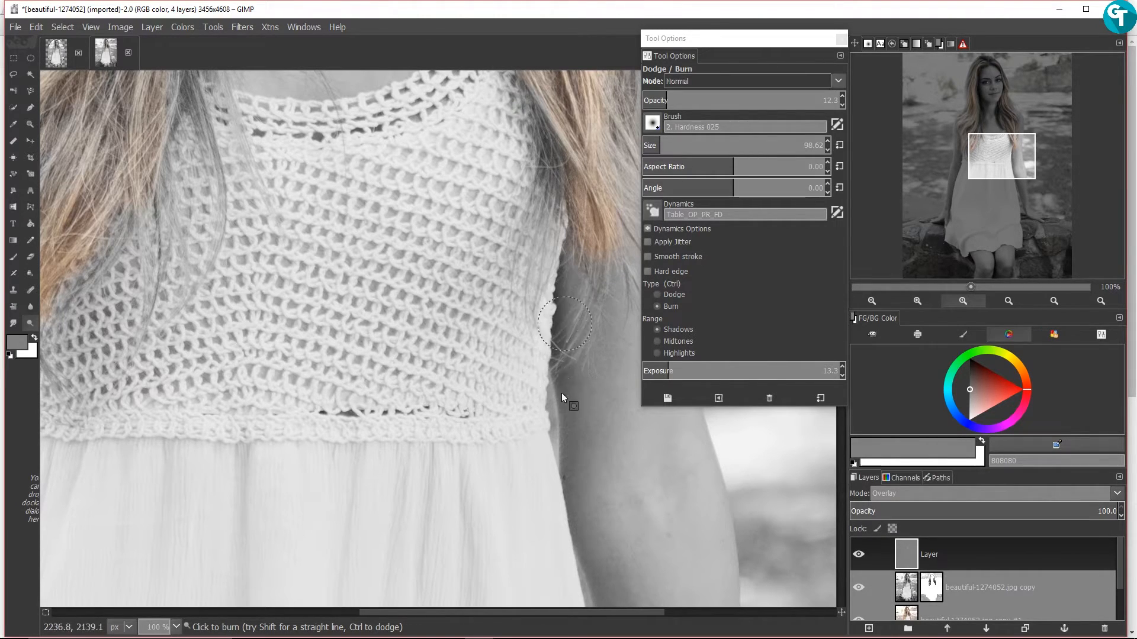
{"action": "left_click", "coordinate": [863, 554]}
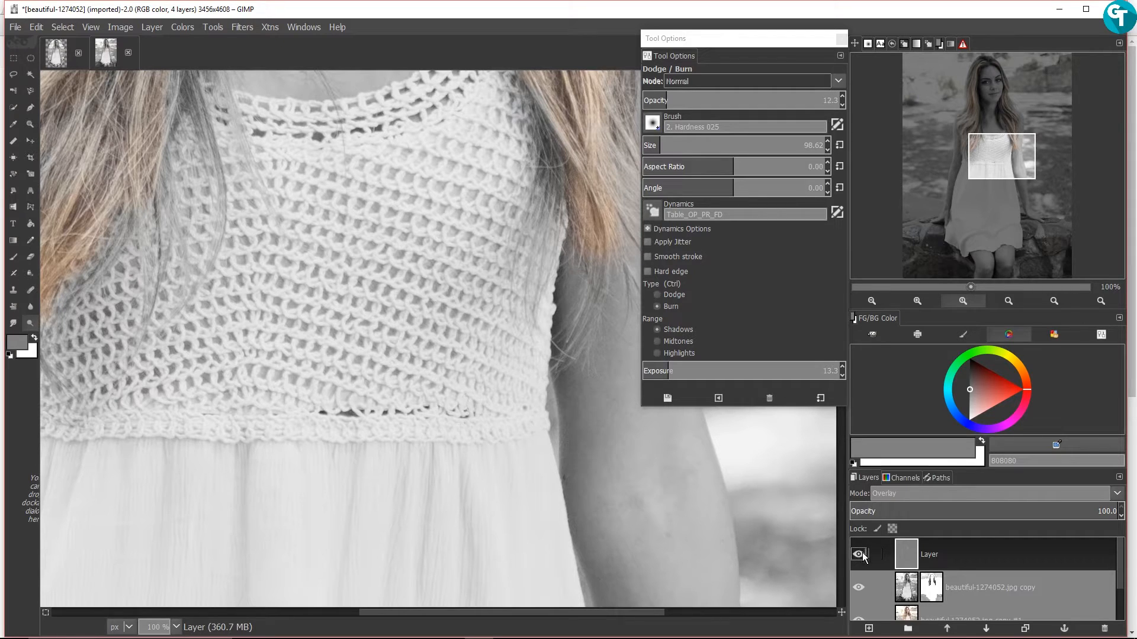
{"action": "left_click_drag", "start_coordinate": [1006, 159], "coordinate": [991, 119]}
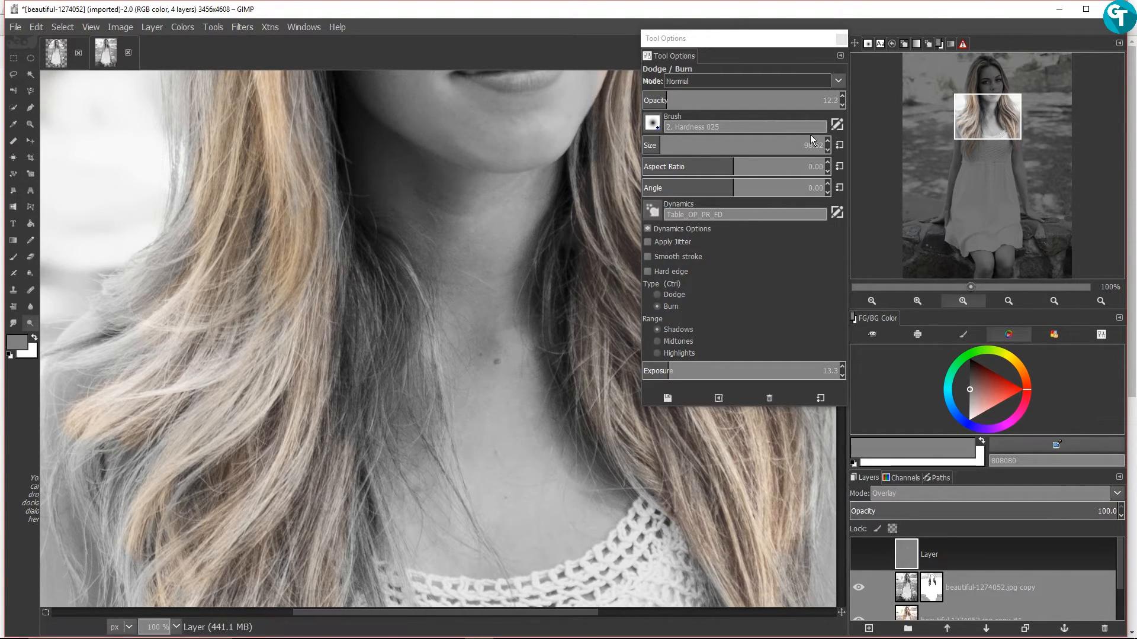
{"action": "left_click_drag", "start_coordinate": [986, 103], "coordinate": [989, 68]}
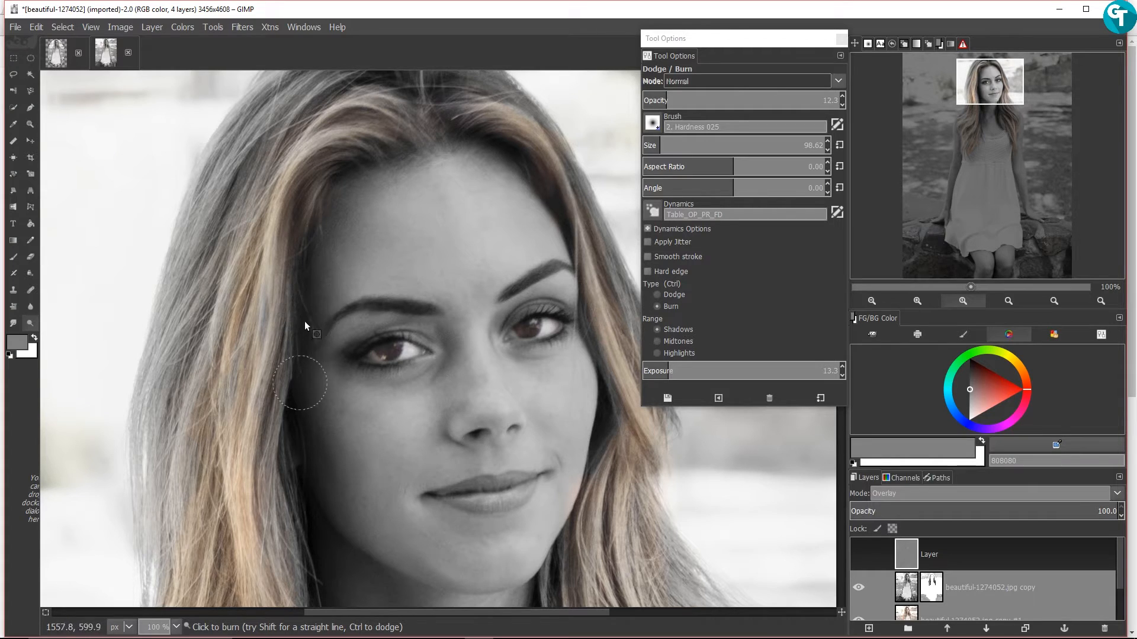
{"action": "left_click", "coordinate": [858, 554]}
Set the burn range to Midtones on the gray Overlay layer for the face and hair
{"action": "left_click", "coordinate": [677, 342]}
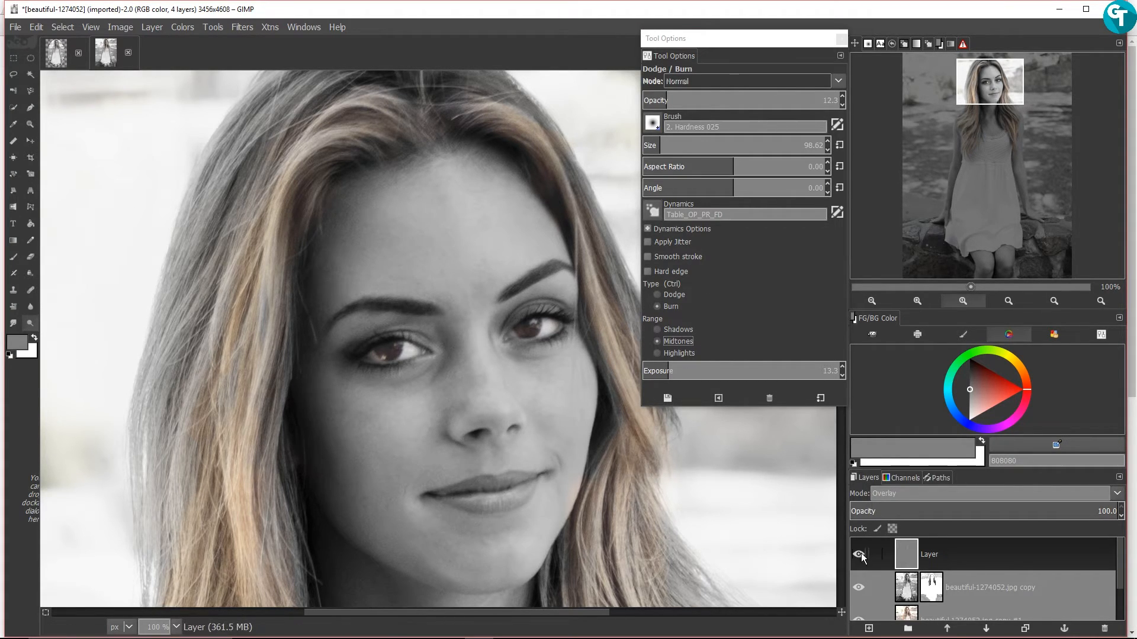
{"action": "left_click_drag", "start_coordinate": [497, 442], "coordinate": [271, 395]}
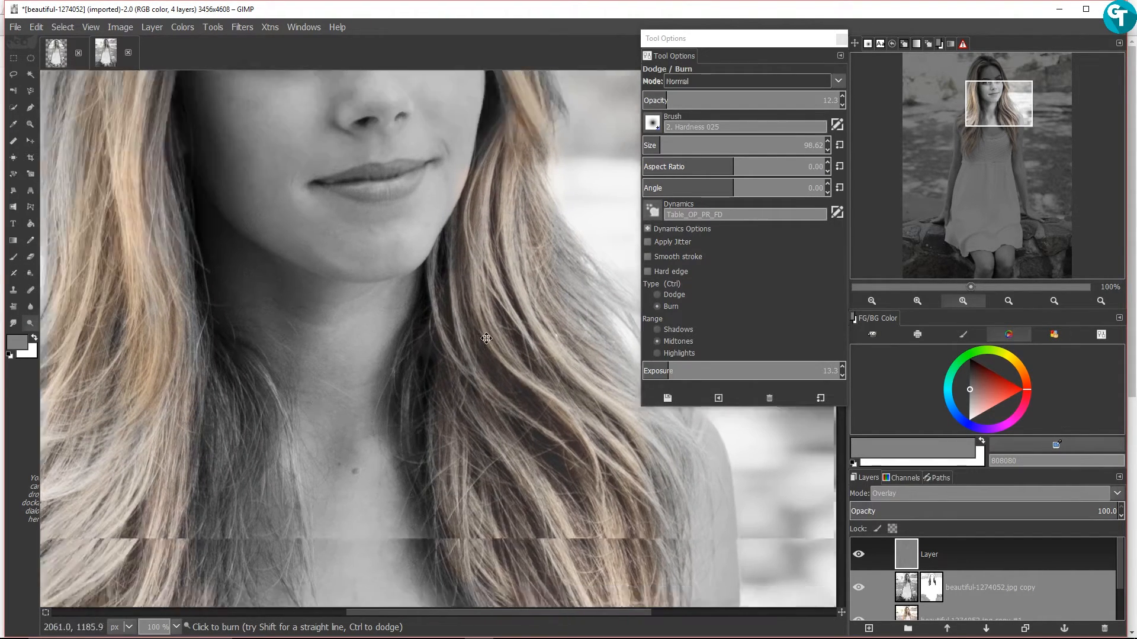
{"action": "left_click_drag", "start_coordinate": [486, 338], "coordinate": [473, 246]}
{"action": "left_click_drag", "start_coordinate": [474, 551], "coordinate": [379, 237]}
{"action": "left_click_drag", "start_coordinate": [296, 521], "coordinate": [374, 219]}
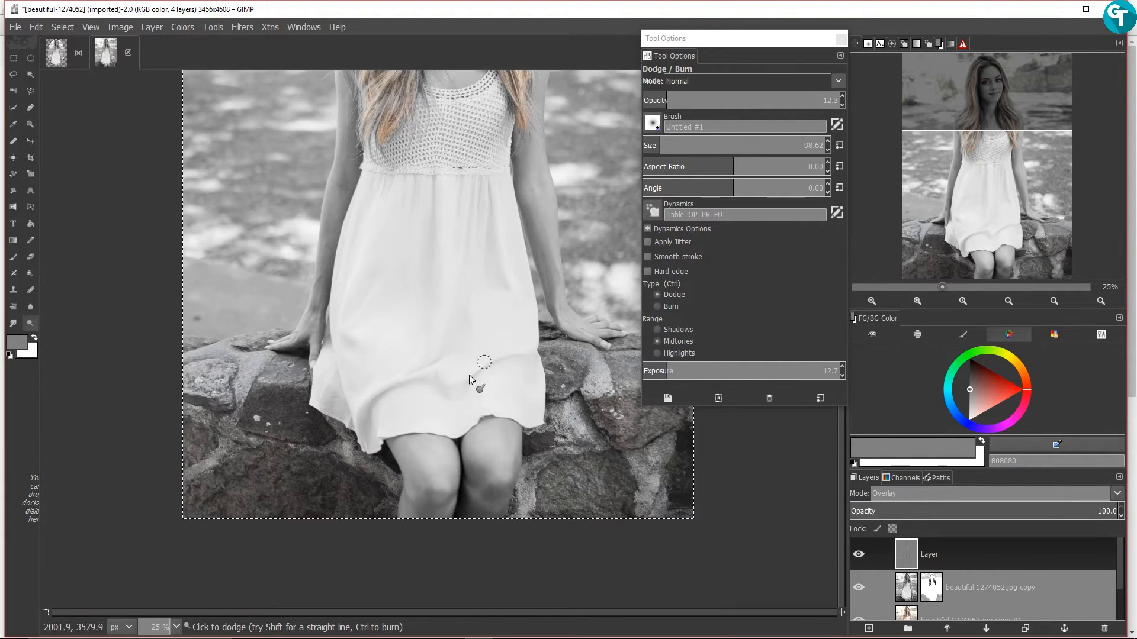
Examine the dodging and burning on the dress, face and arm
{"action": "mouse_move", "coordinate": [469, 375]}
{"action": "left_mouse_down"}
{"action": "mouse_move", "coordinate": [362, 170]}
{"action": "mouse_move", "coordinate": [459, 383]}
{"action": "mouse_move", "coordinate": [475, 169]}
{"action": "mouse_move", "coordinate": [440, 170]}
{"action": "left_mouse_up"}
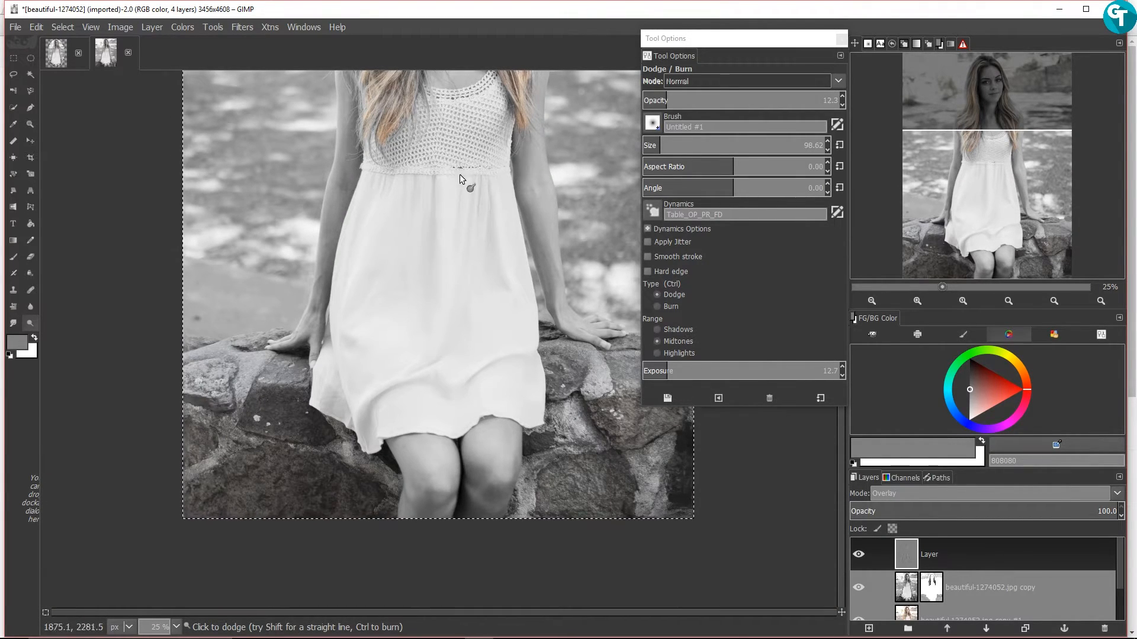
{"action": "scroll", "coordinate": [439, 171], "scroll_direction": "up", "scroll_amount": 5}
{"action": "mouse_move", "coordinate": [365, 361]}
{"action": "left_mouse_down"}
{"action": "mouse_move", "coordinate": [485, 362]}
{"action": "mouse_move", "coordinate": [426, 339]}
{"action": "mouse_move", "coordinate": [360, 432]}
{"action": "mouse_move", "coordinate": [493, 496]}
{"action": "left_mouse_up"}
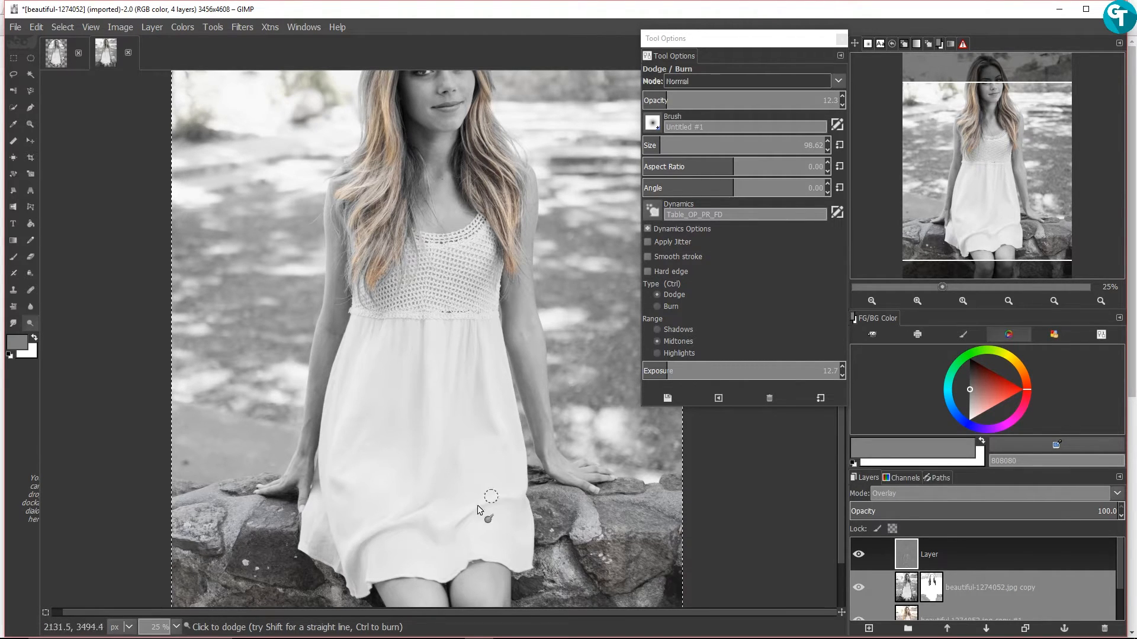
{"action": "scroll", "coordinate": [538, 251], "scroll_direction": "up", "scroll_amount": 3}
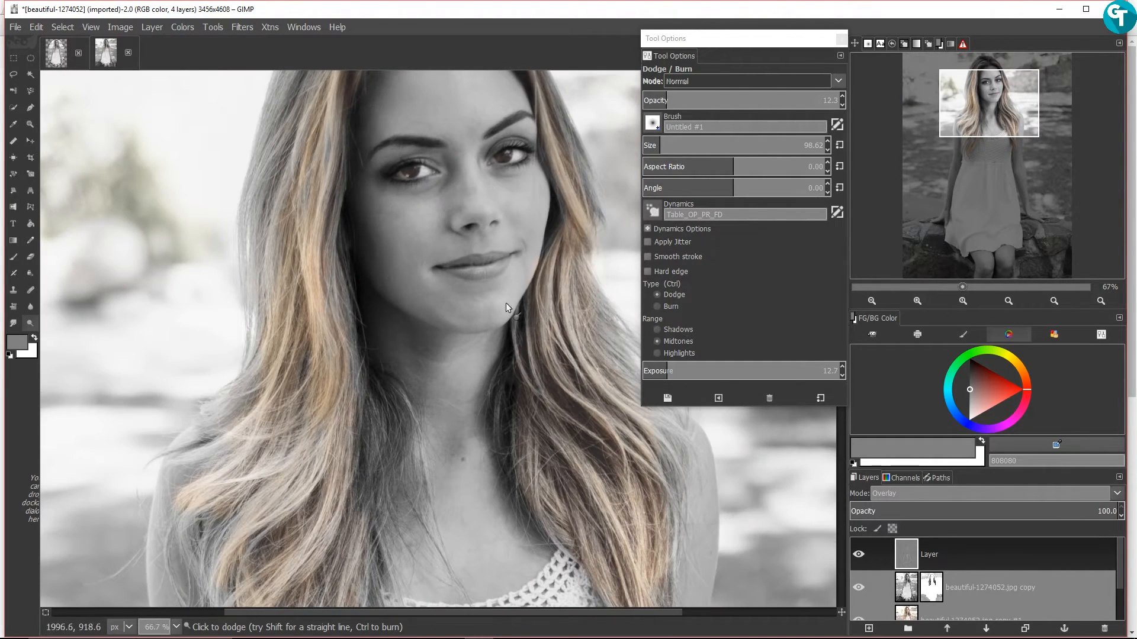
{"action": "scroll", "coordinate": [323, 428], "scroll_direction": "down", "scroll_amount": 10}
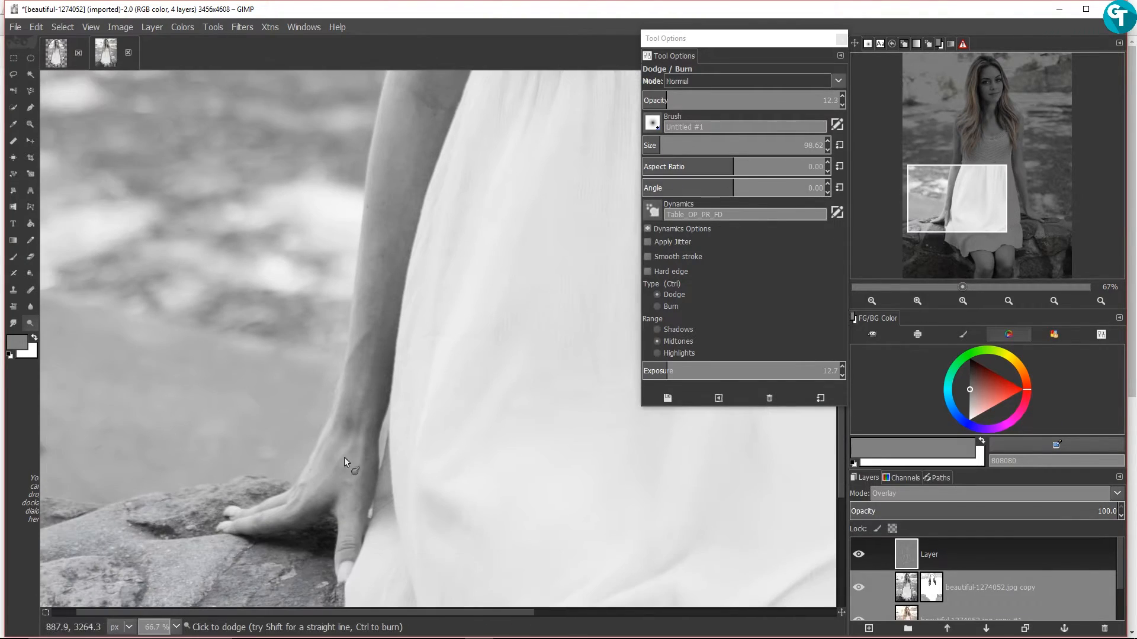
{"action": "left_click_drag", "start_coordinate": [957, 199], "coordinate": [988, 86]}
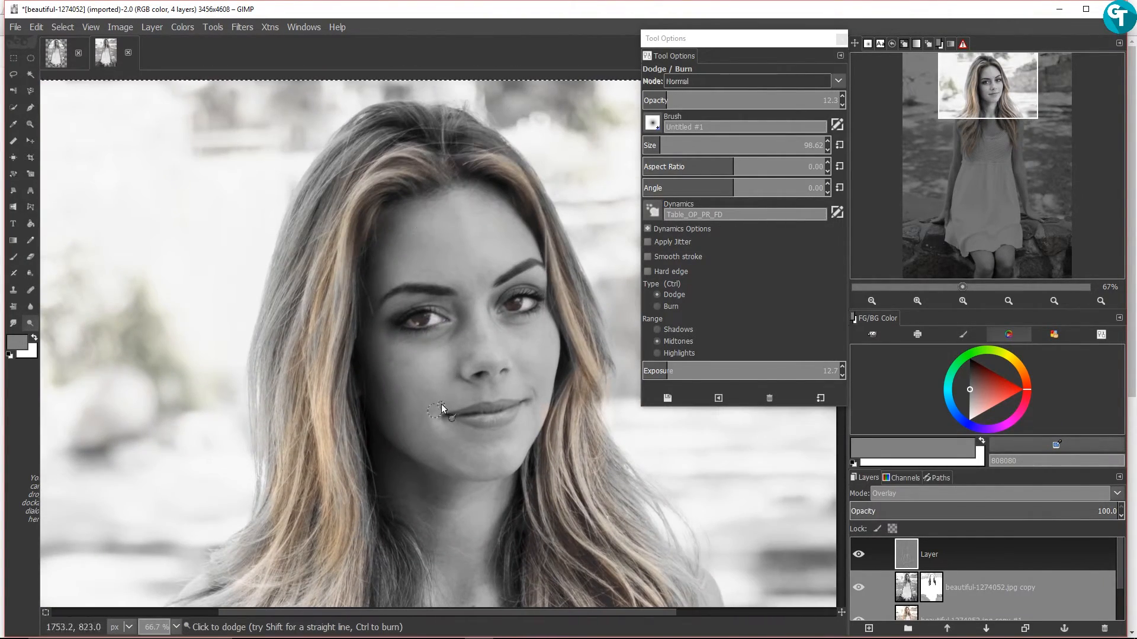
Set the Paintbrush to white at 100 opacity on the beautiful-1274052.jpg copy mask, and reset the colors to black and white
{"action": "left_click", "coordinate": [1001, 587]}
{"action": "key", "text": "p"}
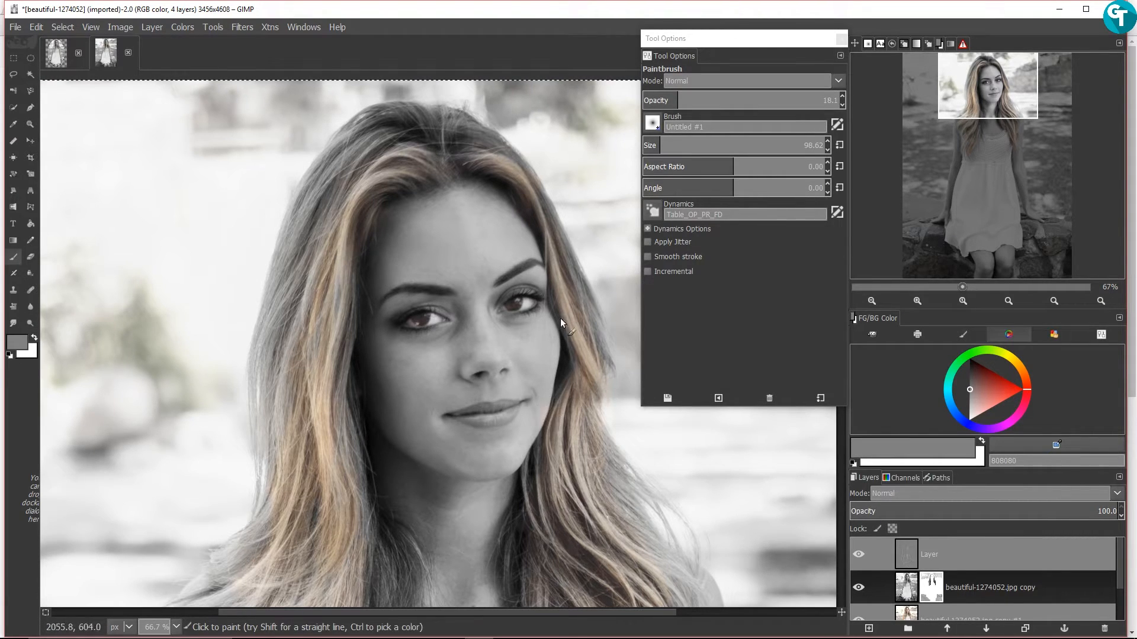
{"action": "left_click", "coordinate": [34, 338]}
{"action": "left_click_drag", "start_coordinate": [683, 100], "coordinate": [844, 101]}
{"action": "left_click_drag", "start_coordinate": [989, 148], "coordinate": [998, 249]}
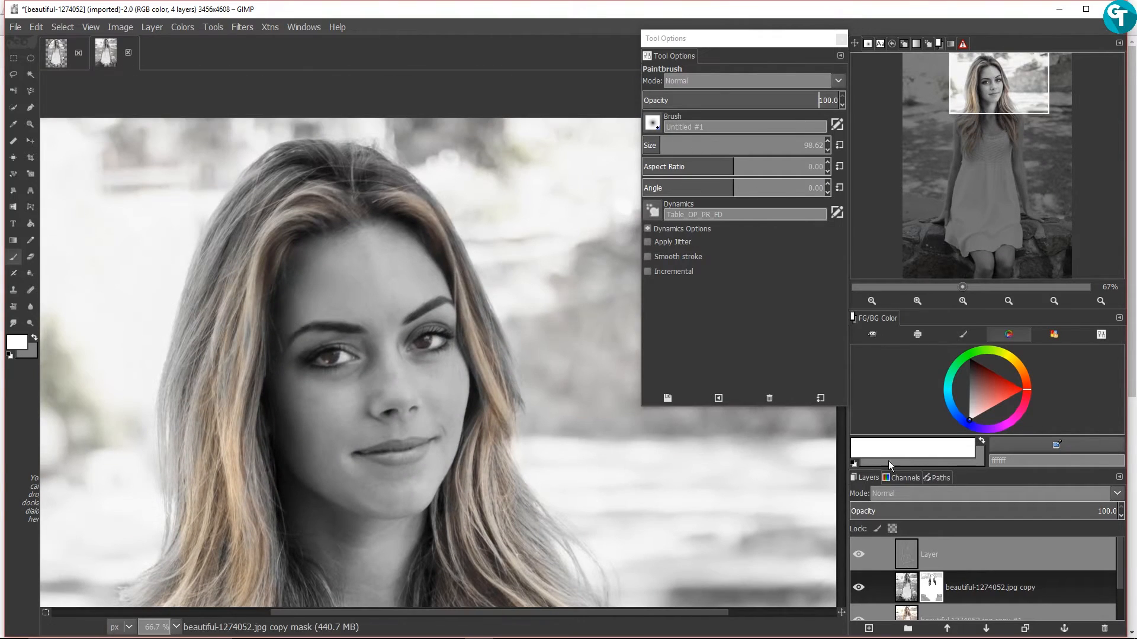
{"action": "left_click", "coordinate": [929, 554]}
{"action": "key", "text": "shift+d"}
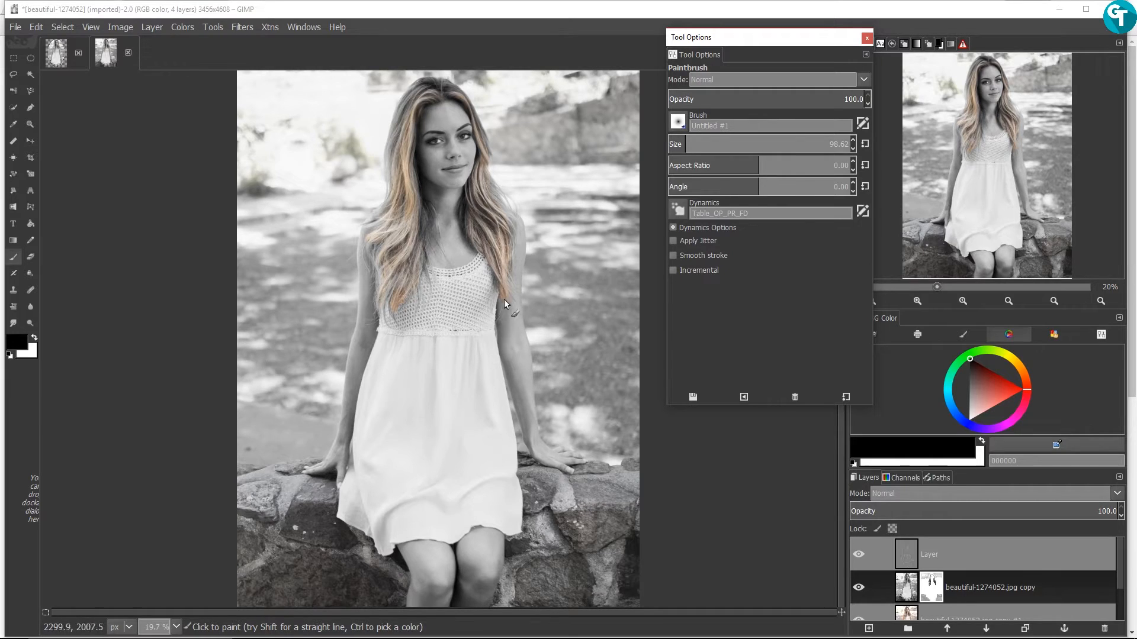
{"action": "left_click", "coordinate": [126, 28]}
{"action": "mouse_move", "coordinate": [153, 27]}
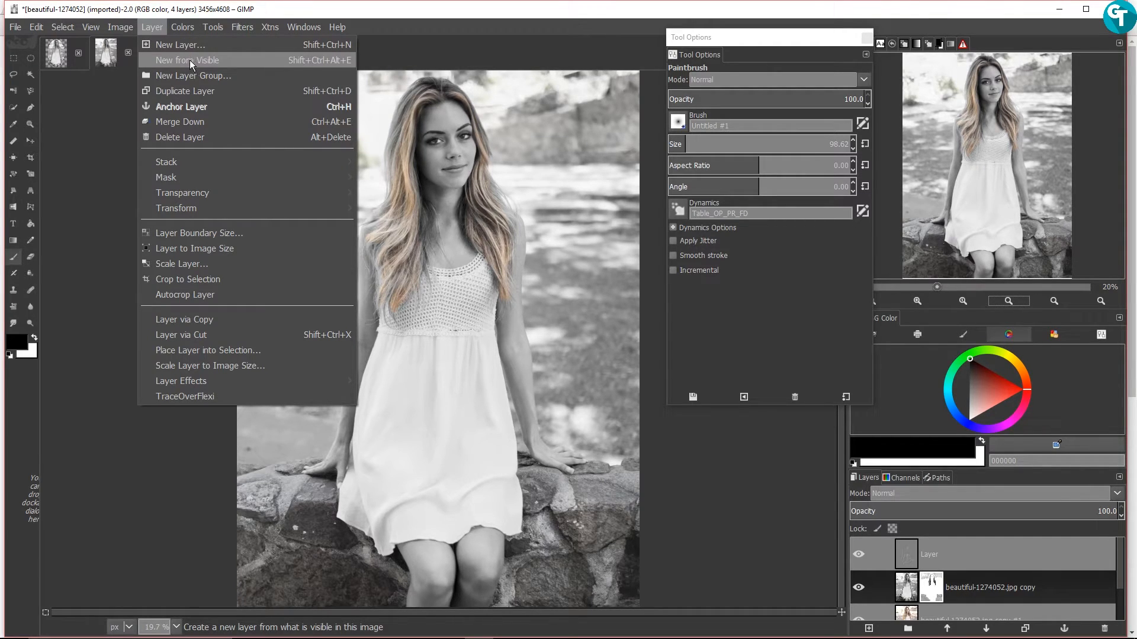
{"action": "left_click", "coordinate": [313, 59]}
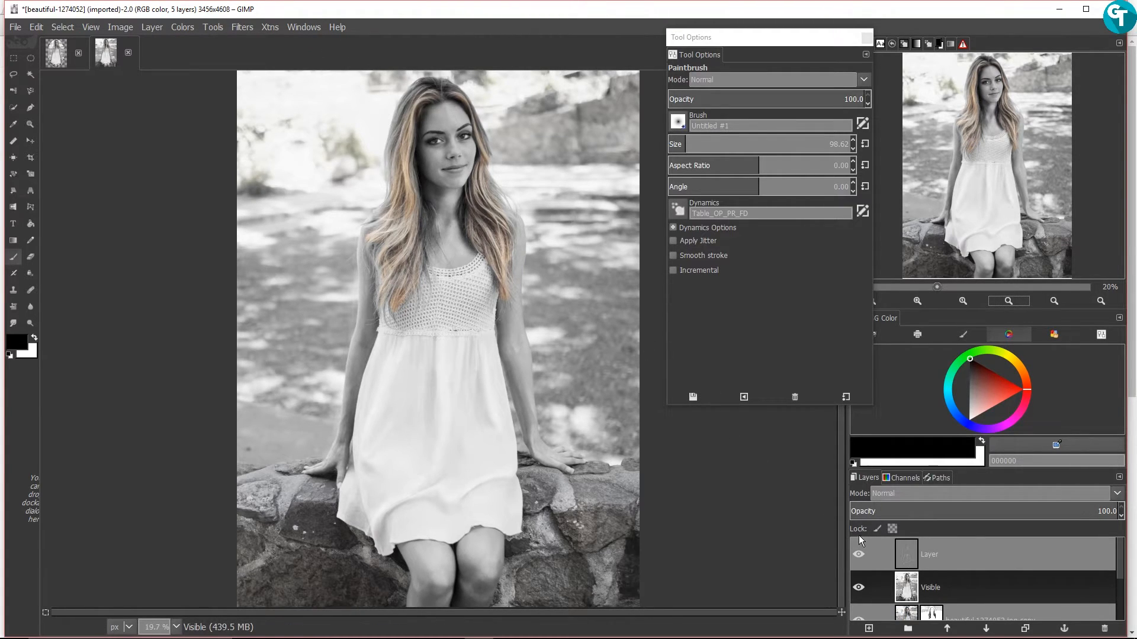
{"action": "key", "text": "ctrl+z"}
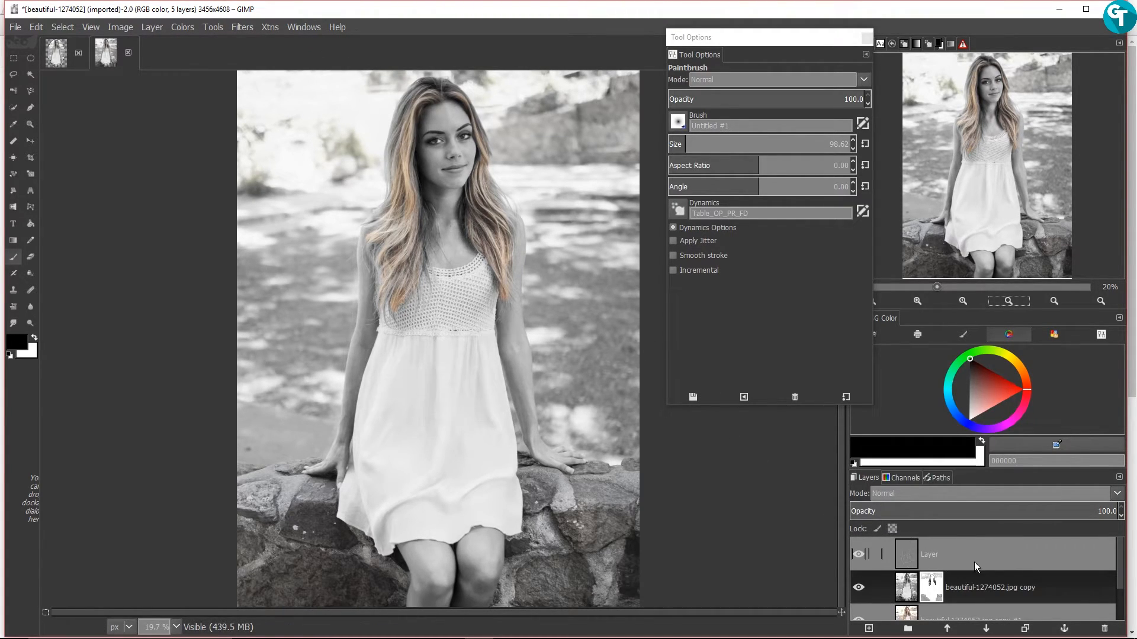
Create a new layer from everything visible above the gray Overlay layer and hide all other layers
{"action": "left_click", "coordinate": [978, 543]}
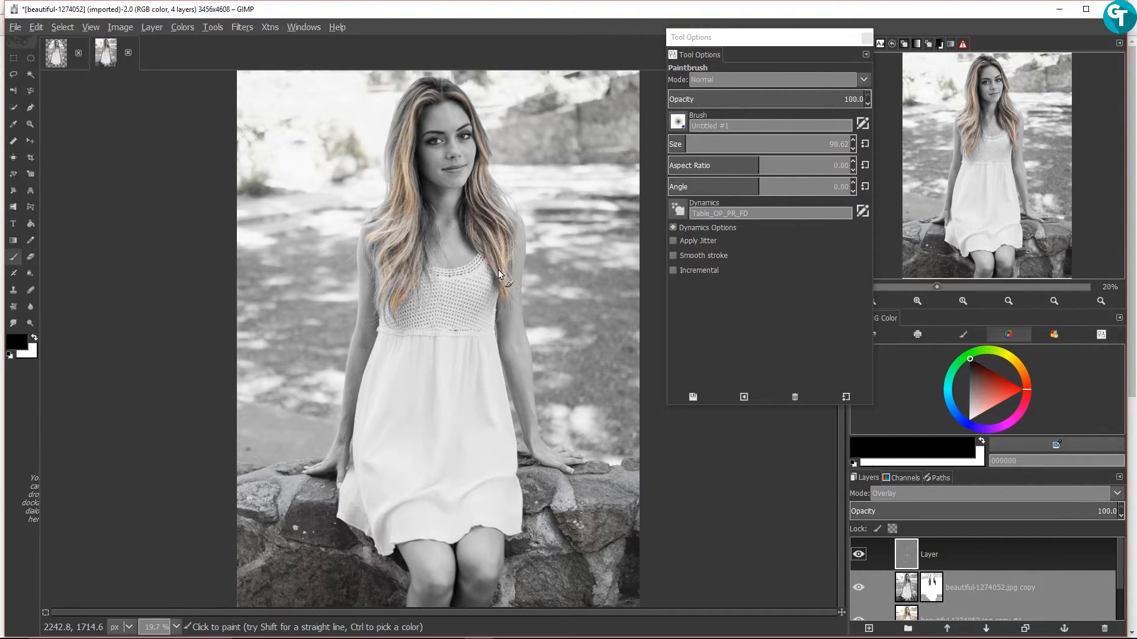
{"action": "key", "text": "ctrl+y"}
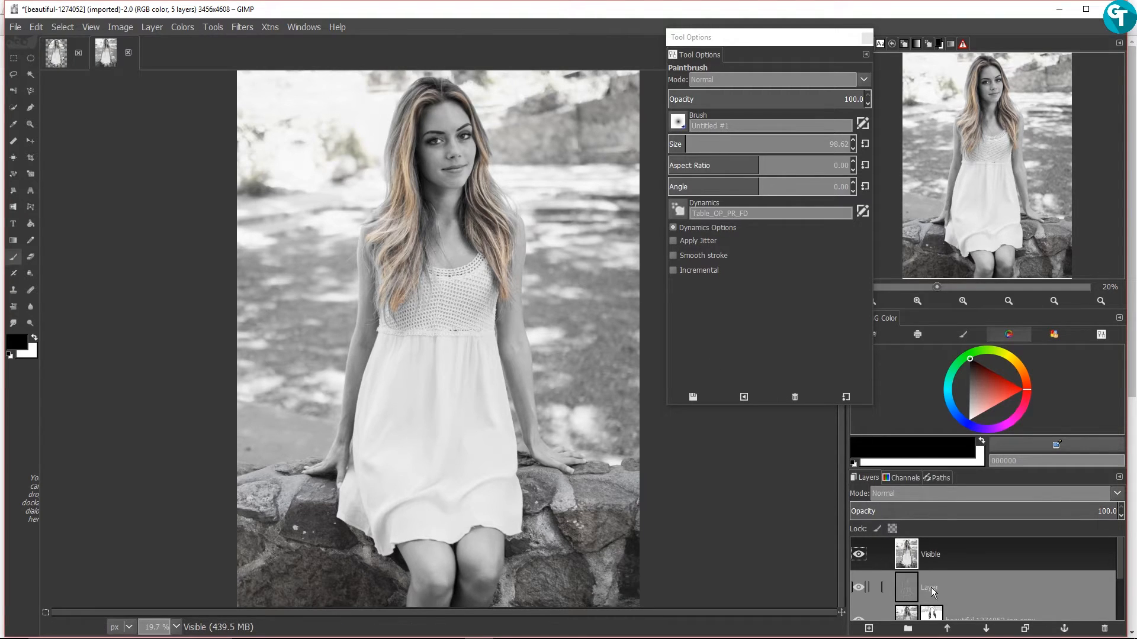
{"action": "left_click", "coordinate": [859, 554], "text": "shift"}
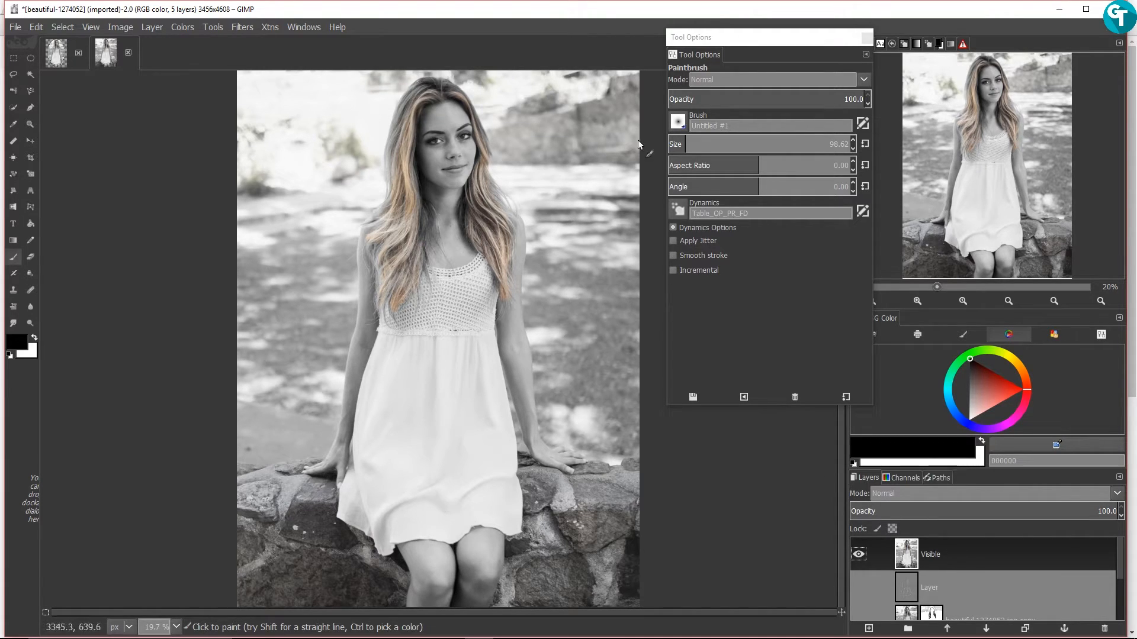
Use Ellipse Select without a fixed aspect ratio to draw an ellipse covering the whole 3456 × 4608 portrait
{"action": "left_click", "coordinate": [883, 298]}
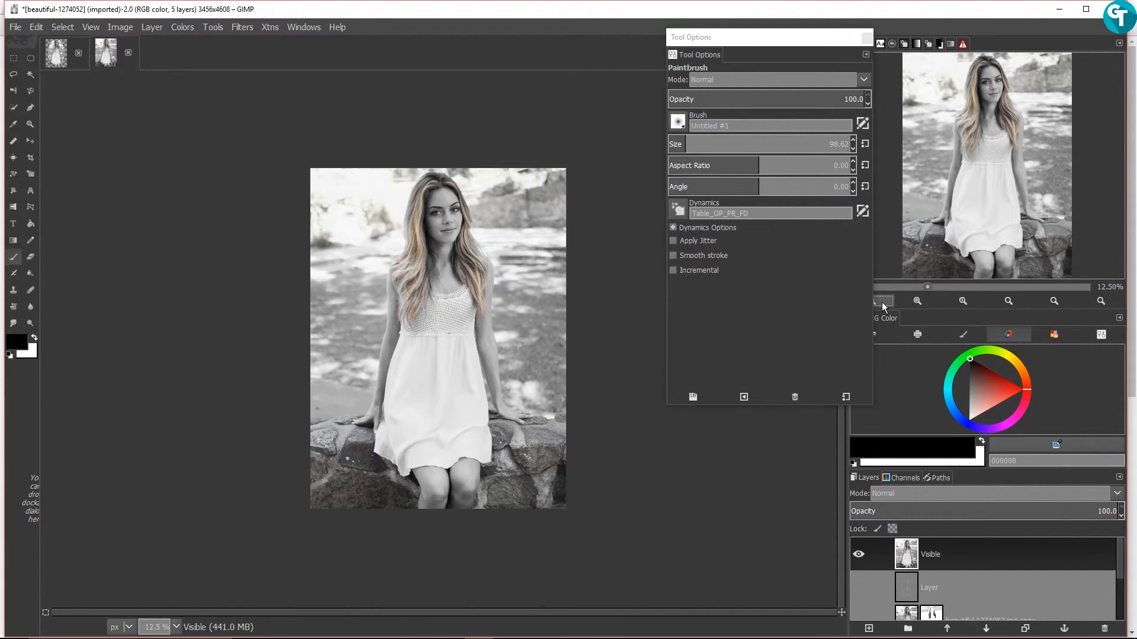
{"action": "left_click", "coordinate": [30, 58]}
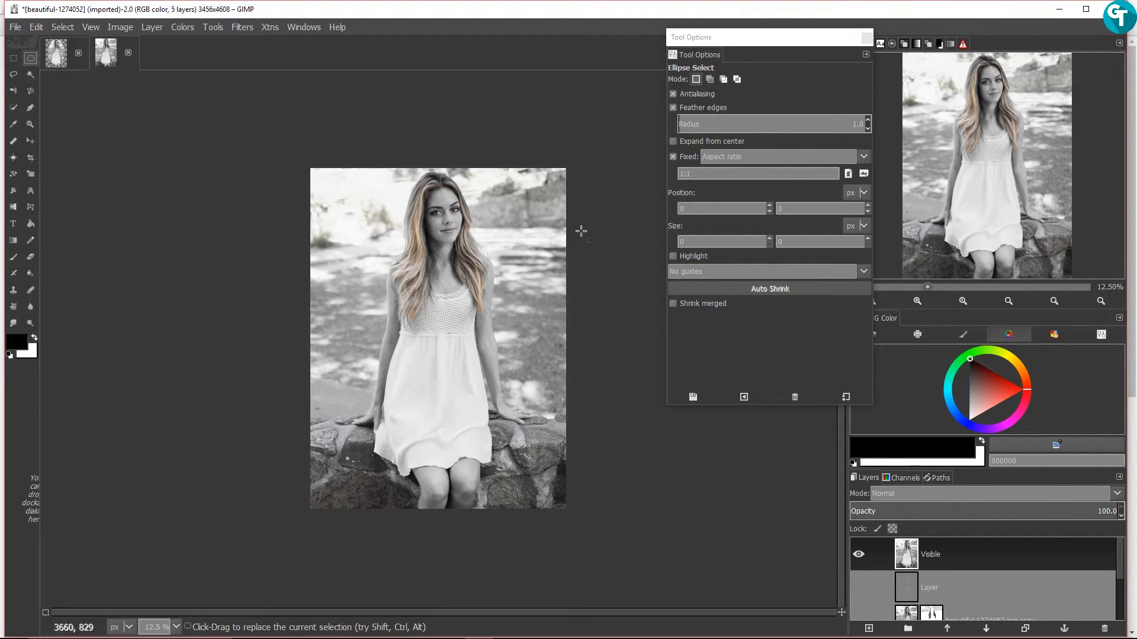
{"action": "left_click_drag", "start_coordinate": [751, 37], "coordinate": [713, 46]}
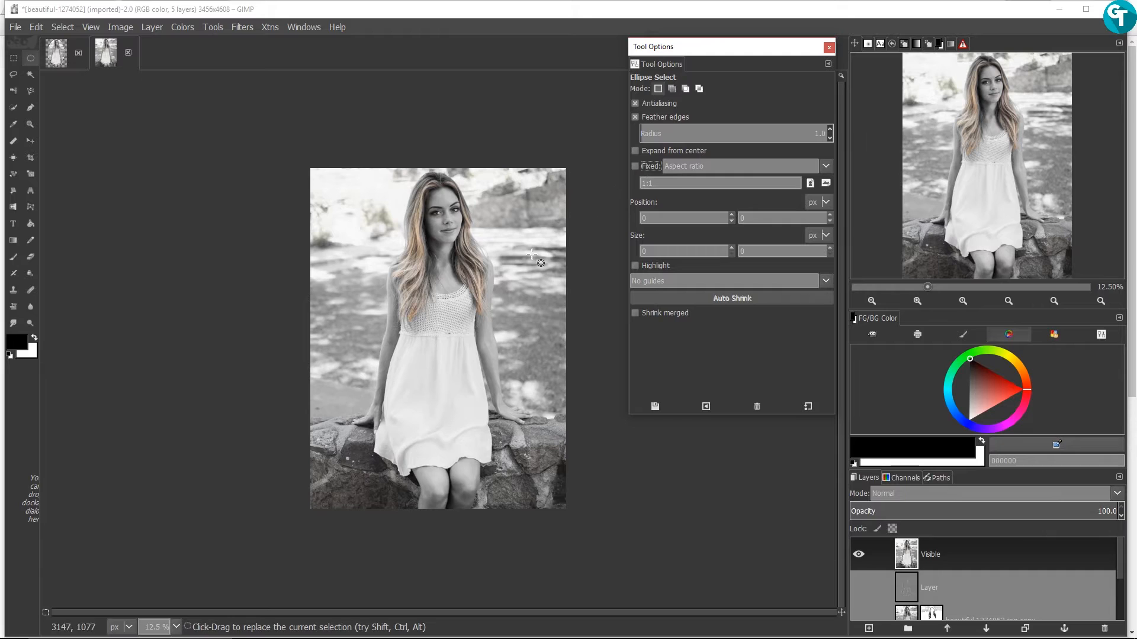
{"action": "left_click", "coordinate": [382, 185]}
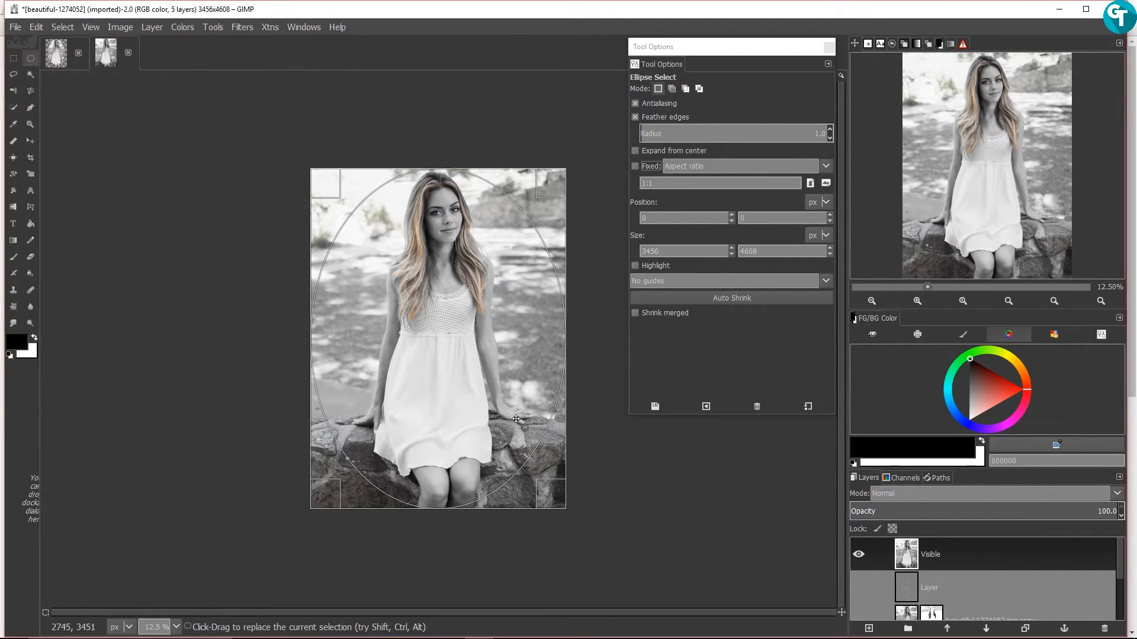
Shrink the elliptical selection around the woman to about 2615 × 4586 pixels at position 399, 22
{"action": "left_click_drag", "start_coordinate": [552, 364], "coordinate": [519, 366]}
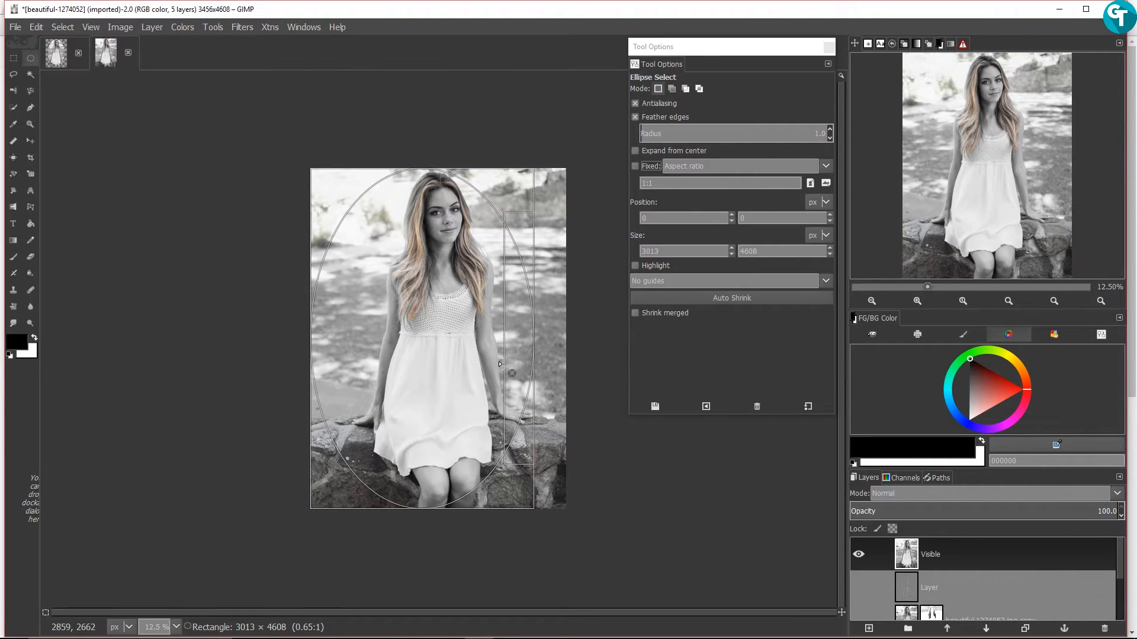
{"action": "left_click_drag", "start_coordinate": [316, 347], "coordinate": [348, 355]}
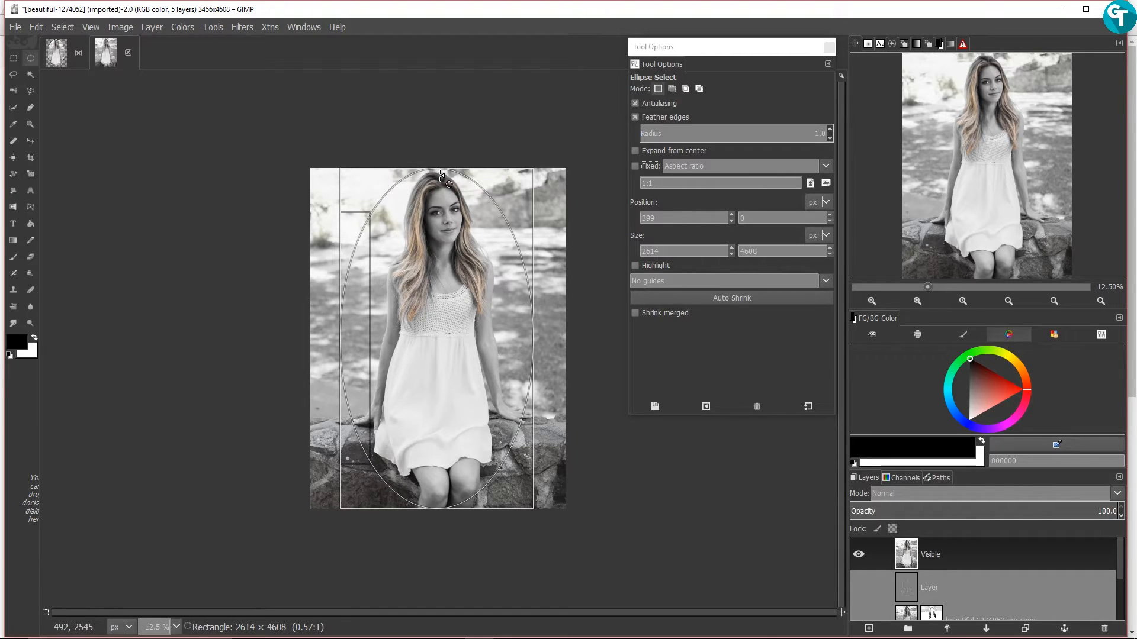
{"action": "left_click_drag", "start_coordinate": [440, 177], "coordinate": [443, 184]}
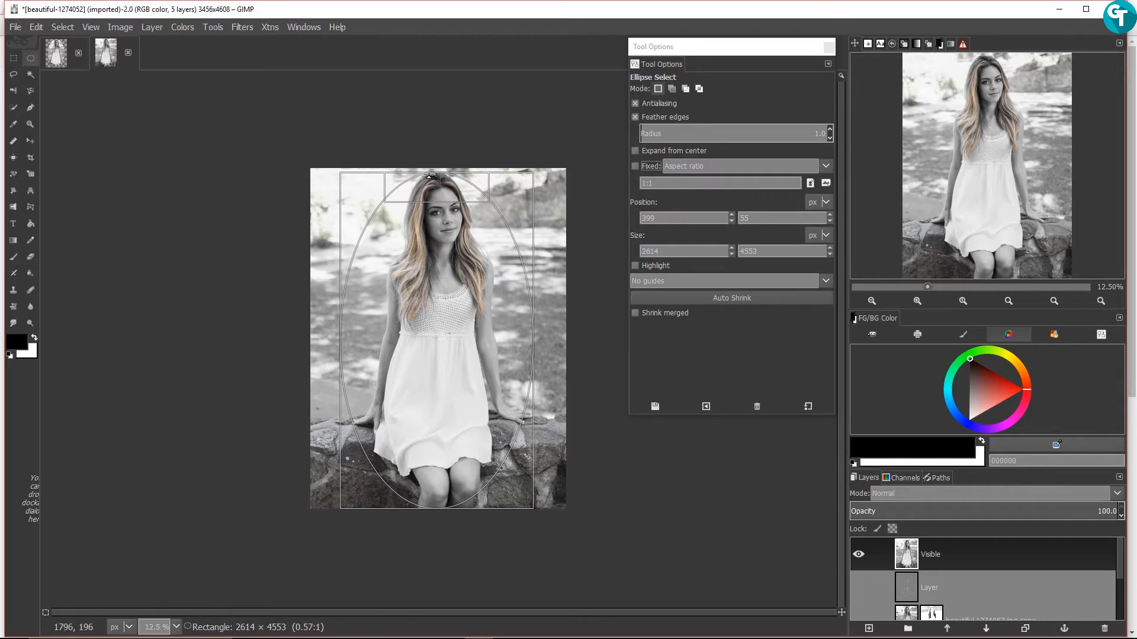
{"action": "left_click_drag", "start_coordinate": [446, 180], "coordinate": [447, 180]}
{"action": "key", "text": "Return"}
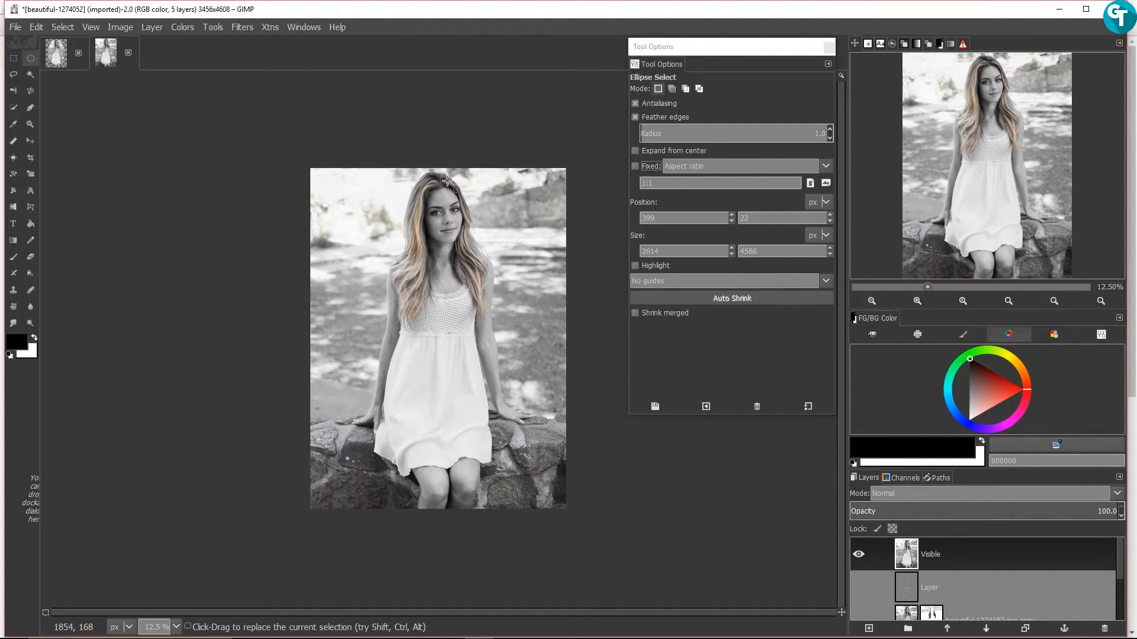
{"action": "left_click", "coordinate": [447, 181]}
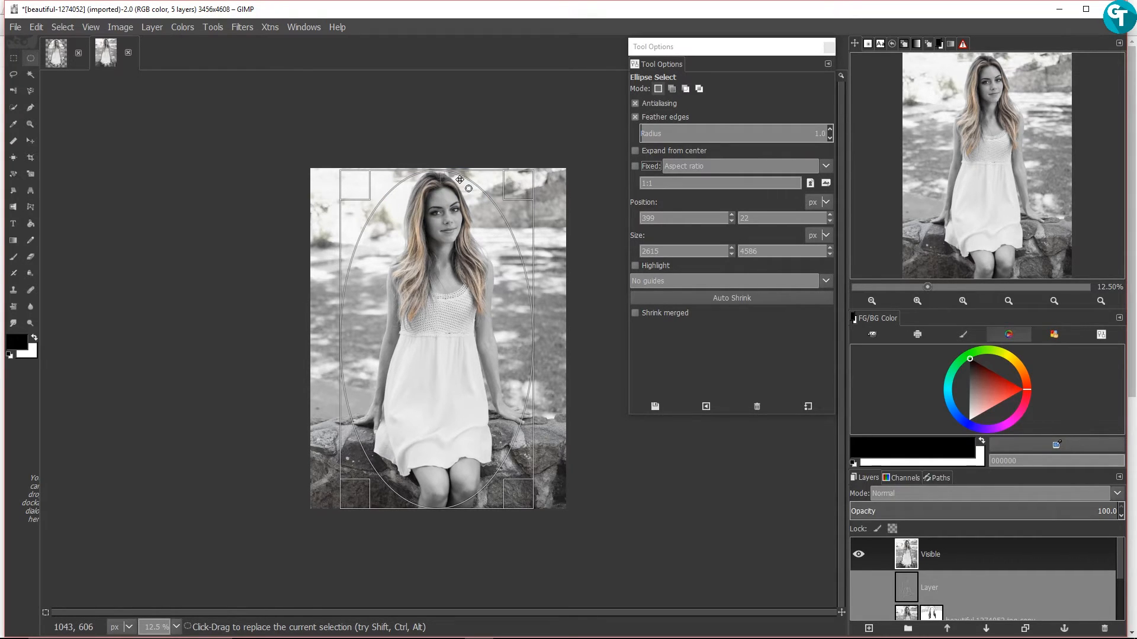
{"action": "key", "text": "shift+d"}
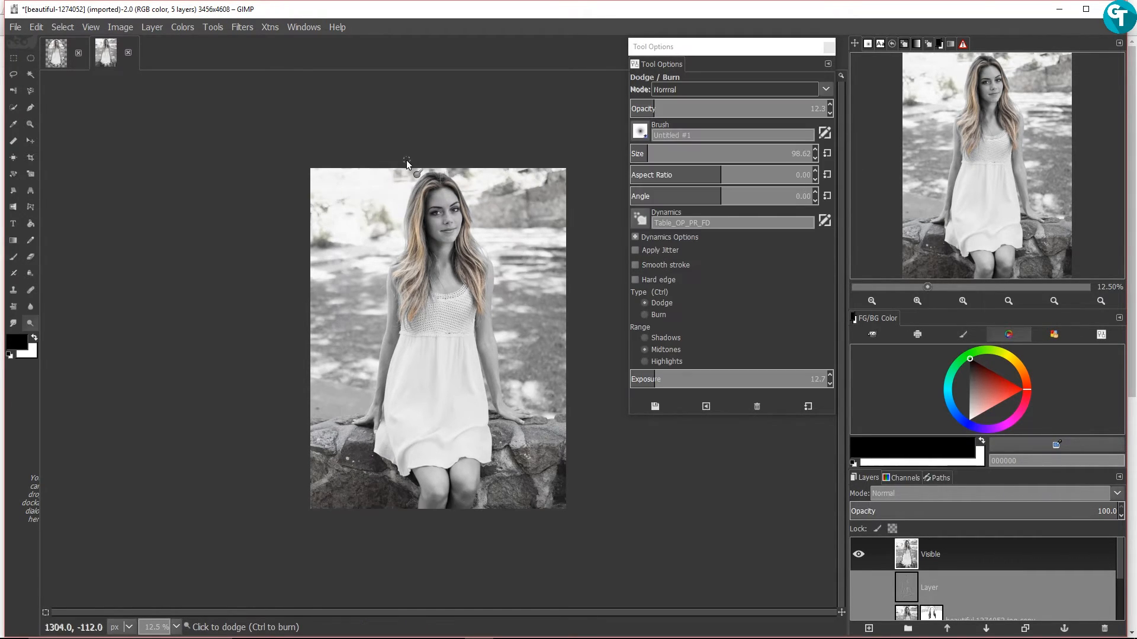
Replace the selection with a new ellipse about 2350 × 4598 pixels, centered around the woman
{"action": "key", "text": "plus"}
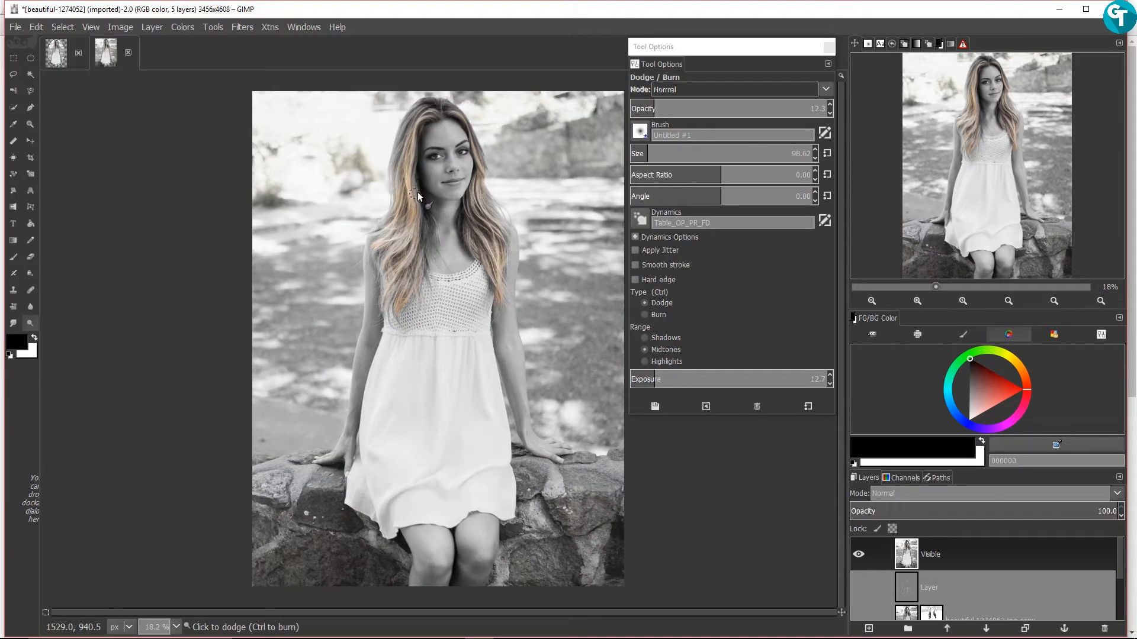
{"action": "left_click", "coordinate": [30, 60]}
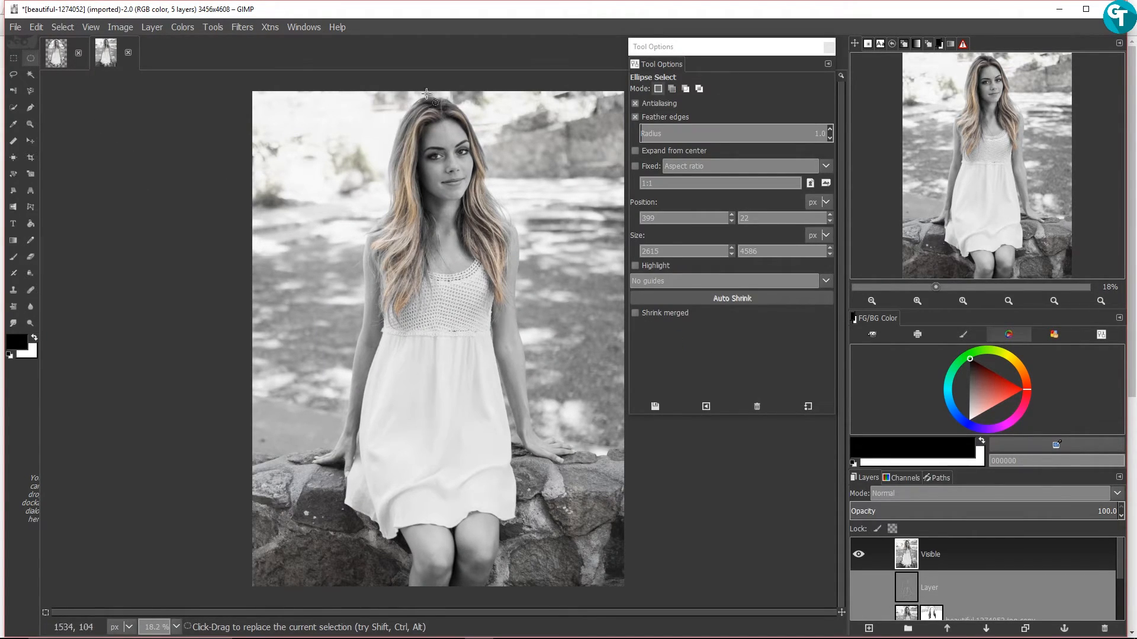
{"action": "left_click", "coordinate": [449, 87]}
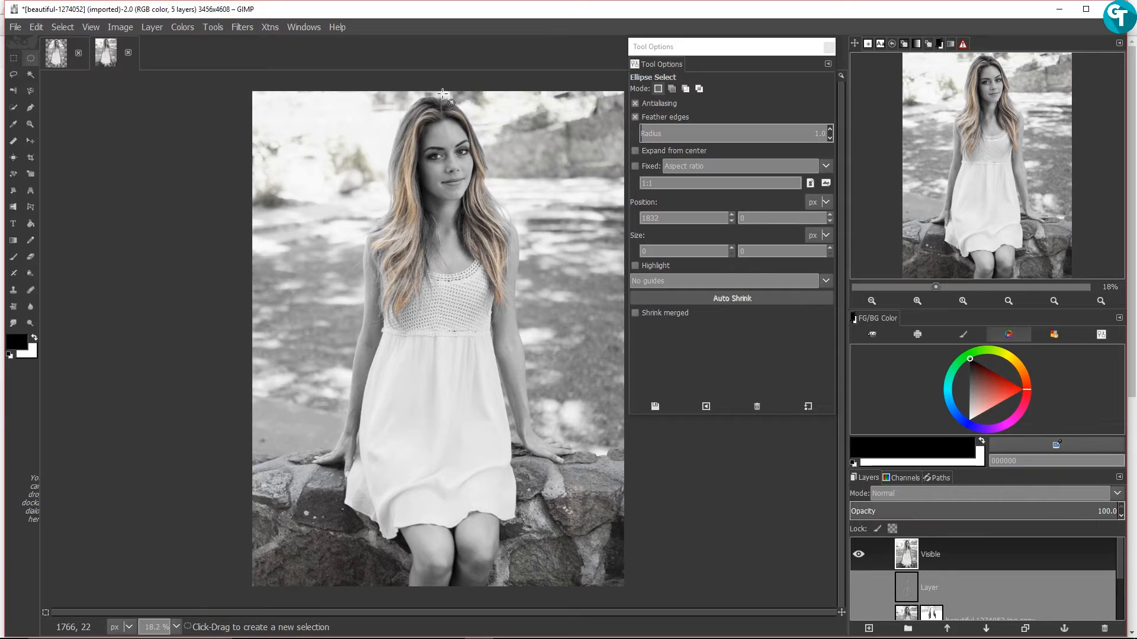
{"action": "left_click_drag", "start_coordinate": [442, 93], "coordinate": [584, 588]}
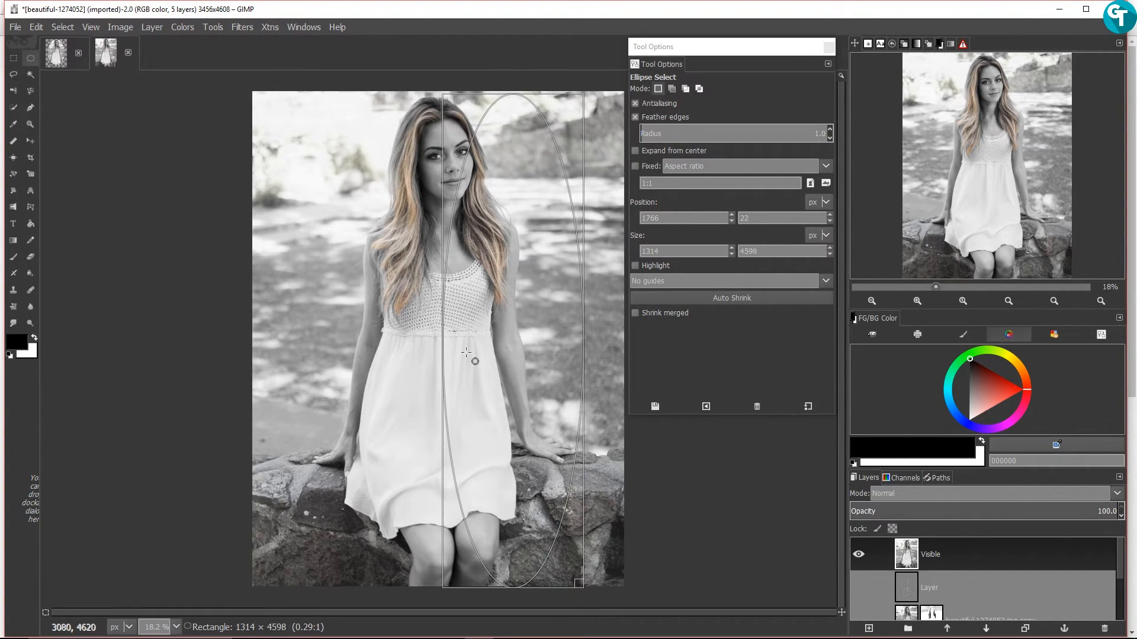
{"action": "left_click_drag", "start_coordinate": [466, 353], "coordinate": [330, 314]}
{"action": "left_click_drag", "start_coordinate": [499, 324], "coordinate": [561, 333]}
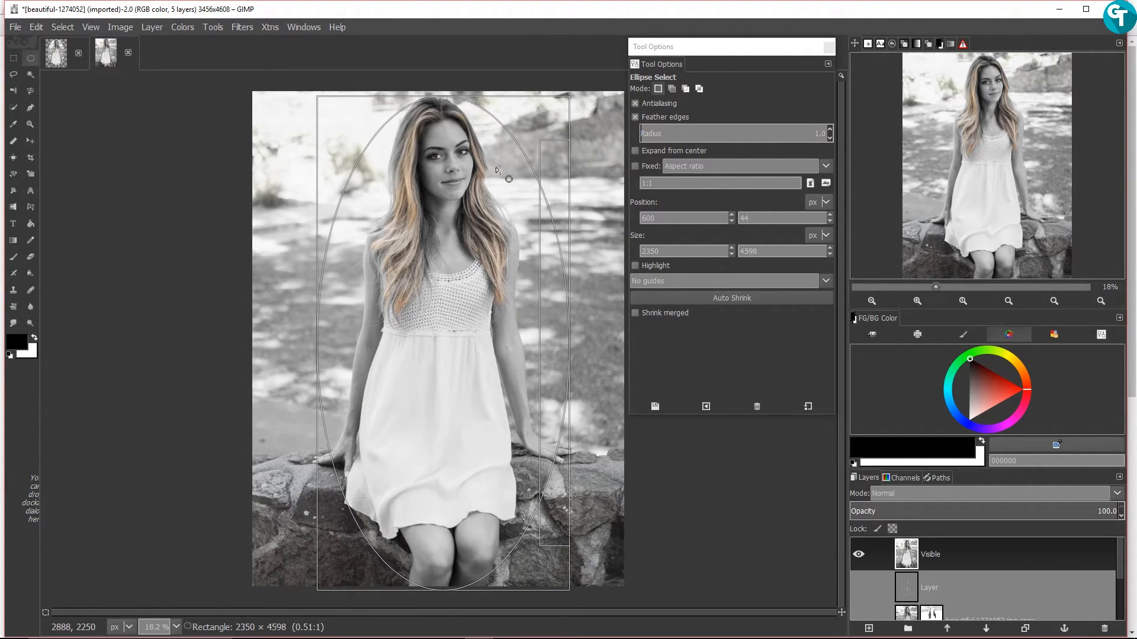
Fit the elliptical selection inside the portrait at 2350 × 4510 pixels, positioned at 562, 50
{"action": "left_click_drag", "start_coordinate": [436, 404], "coordinate": [436, 396]}
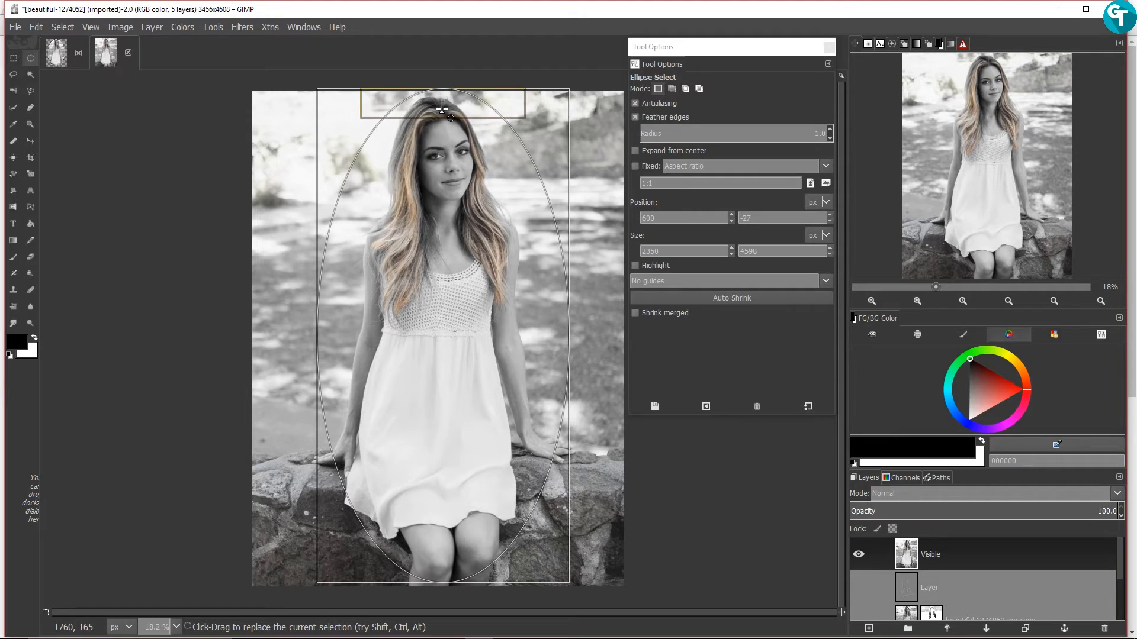
{"action": "left_click_drag", "start_coordinate": [442, 111], "coordinate": [441, 120]}
{"action": "left_click_drag", "start_coordinate": [437, 309], "coordinate": [434, 305]}
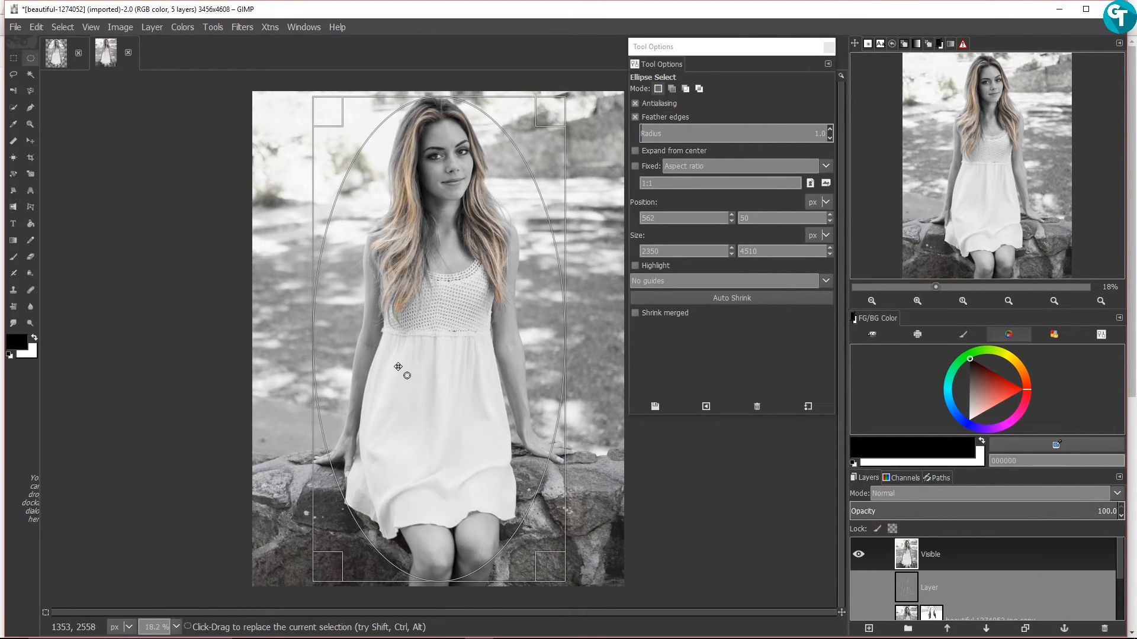
Invert the selection, cut the area outside the oval from the Visible layer and fill it with white
{"action": "key", "text": "ctrl"}
{"action": "key", "text": "ctrl+z"}
{"action": "key", "text": "ctrl+x"}
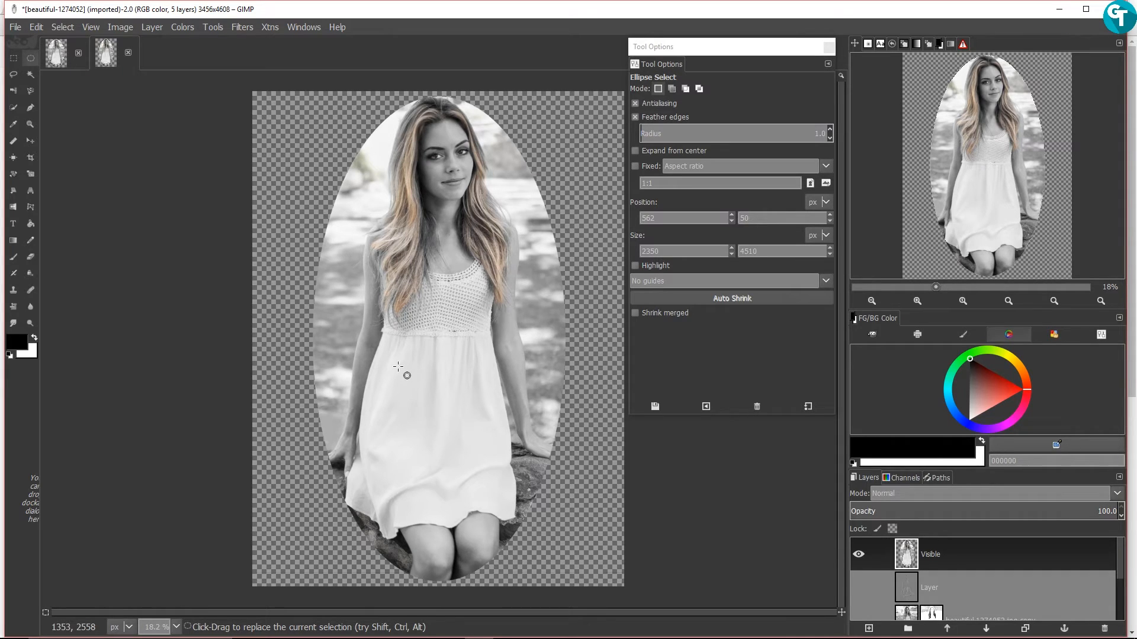
{"action": "key", "text": "ctrl+shift"}
{"action": "key", "text": "ctrl+shift+a"}
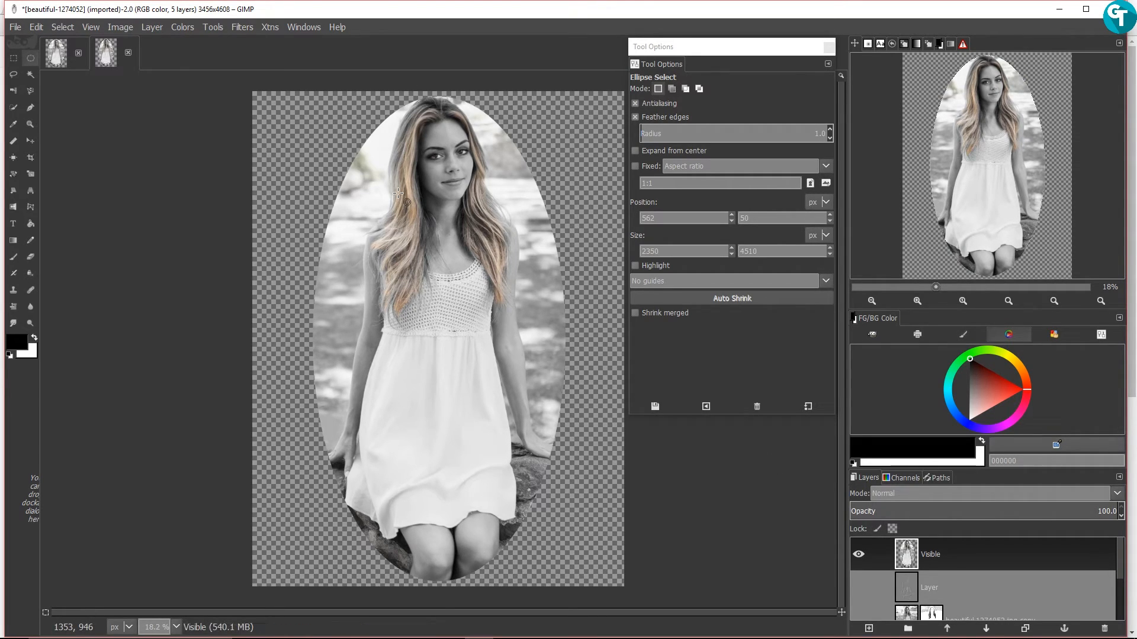
{"action": "left_click", "coordinate": [33, 336]}
{"action": "left_click_drag", "start_coordinate": [28, 335], "coordinate": [361, 359]}
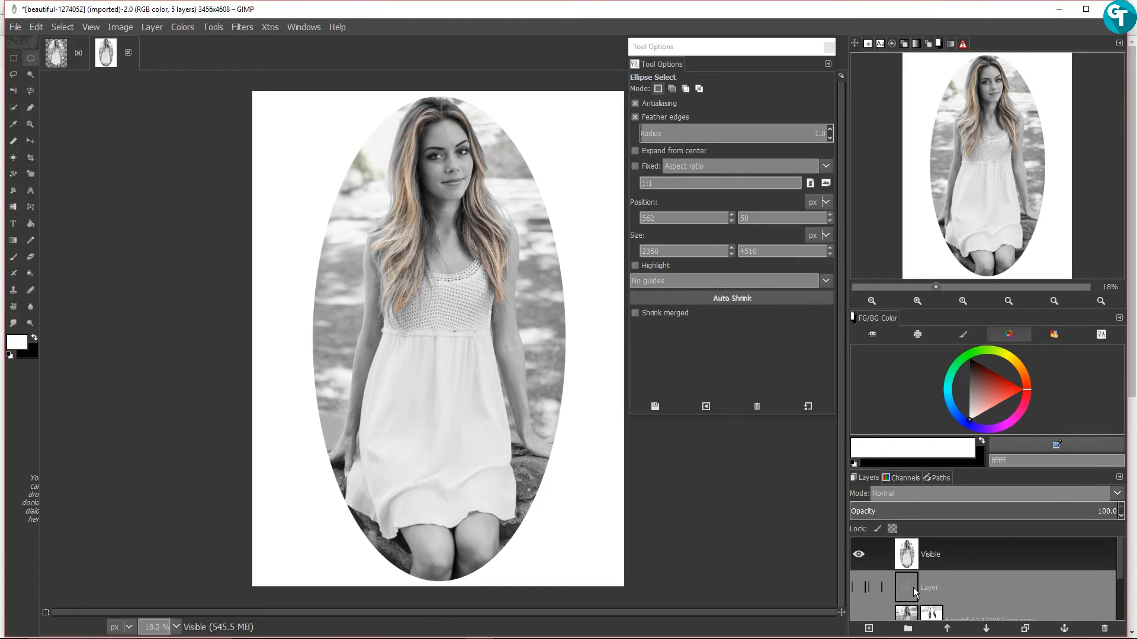
Add a transparent layer above Visible and set the Blend tool to a radial FG to Transparent gradient with black as foreground
{"action": "left_click", "coordinate": [869, 628]}
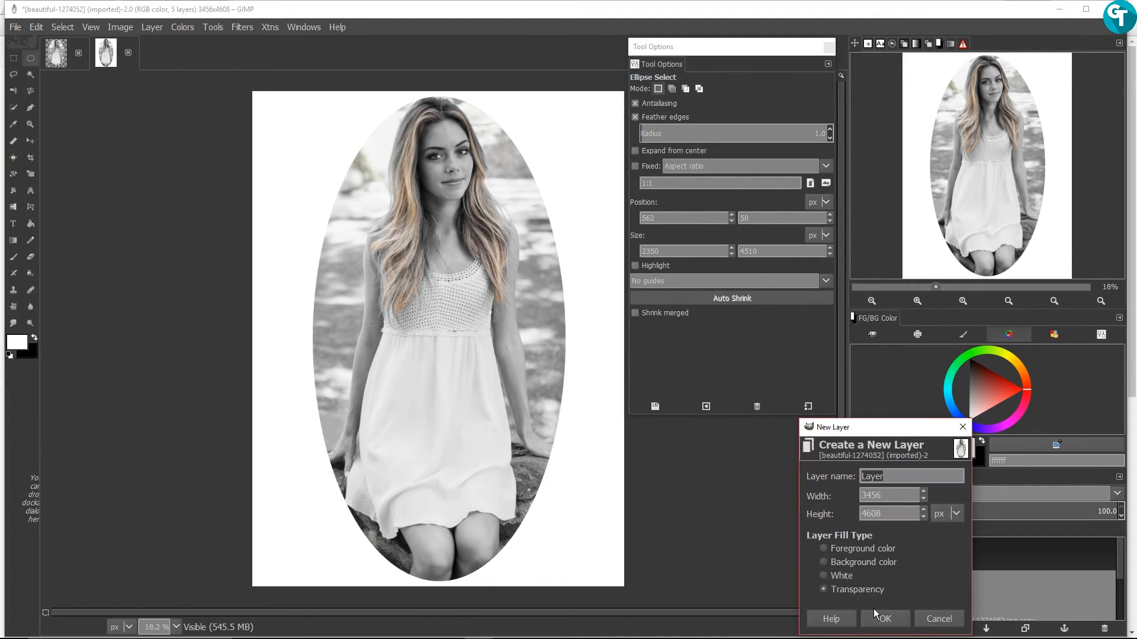
{"action": "left_click", "coordinate": [881, 617]}
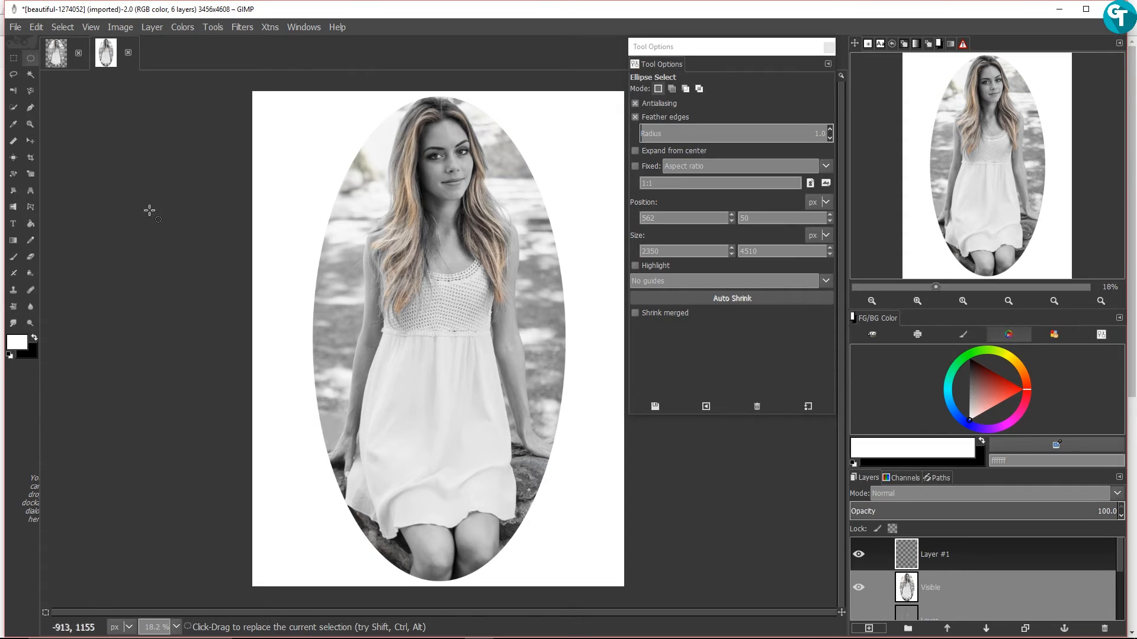
{"action": "left_click", "coordinate": [14, 241]}
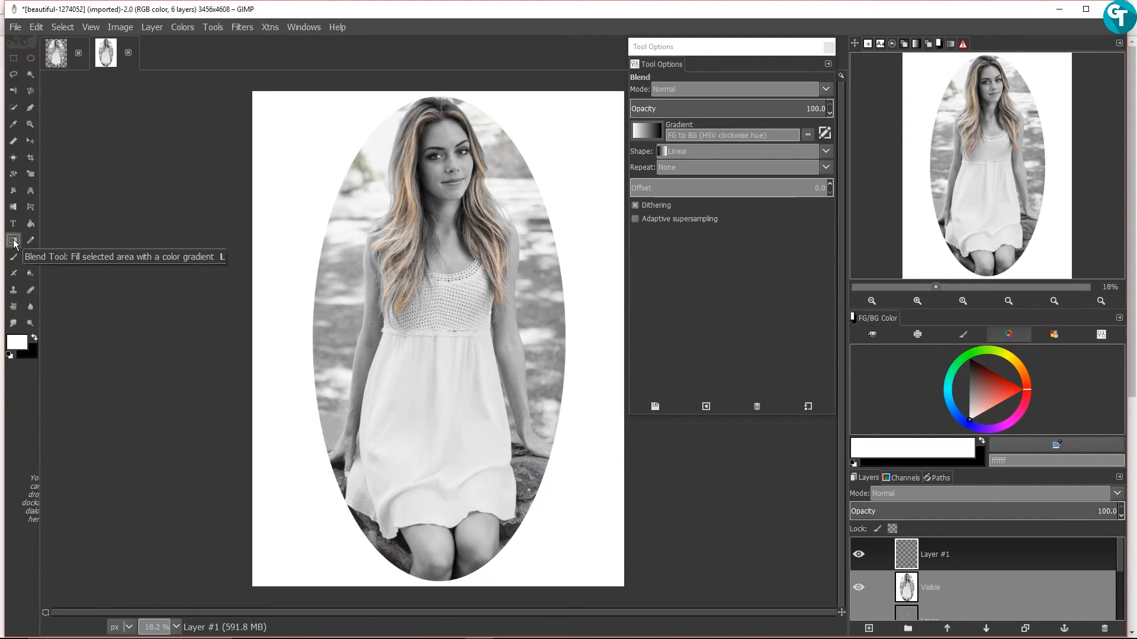
{"action": "left_click", "coordinate": [34, 338]}
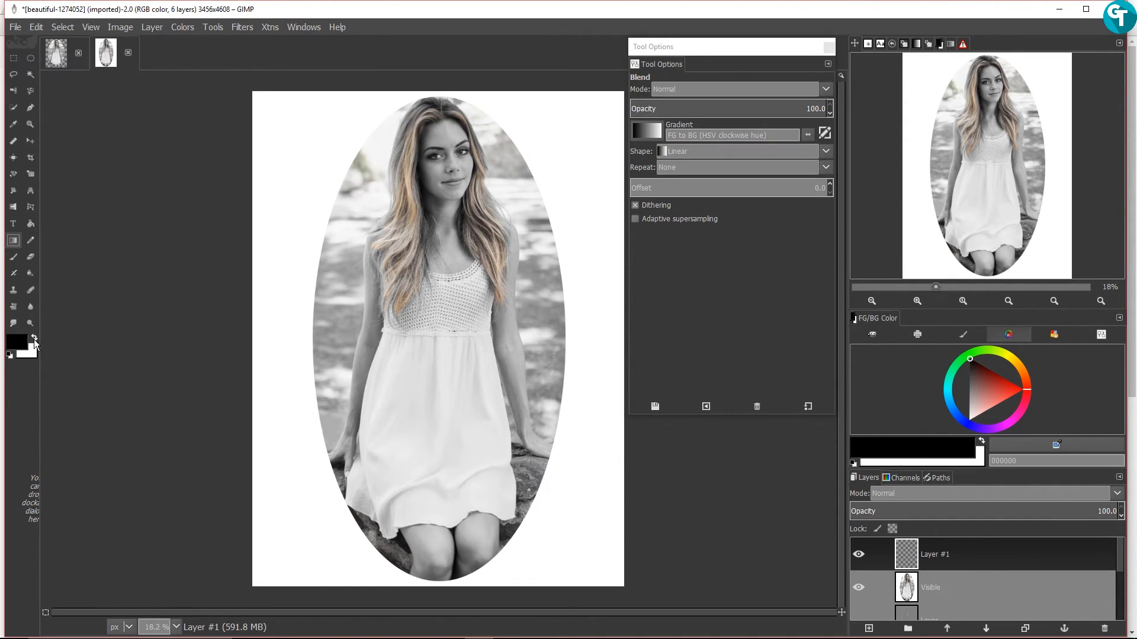
{"action": "left_click", "coordinate": [745, 153]}
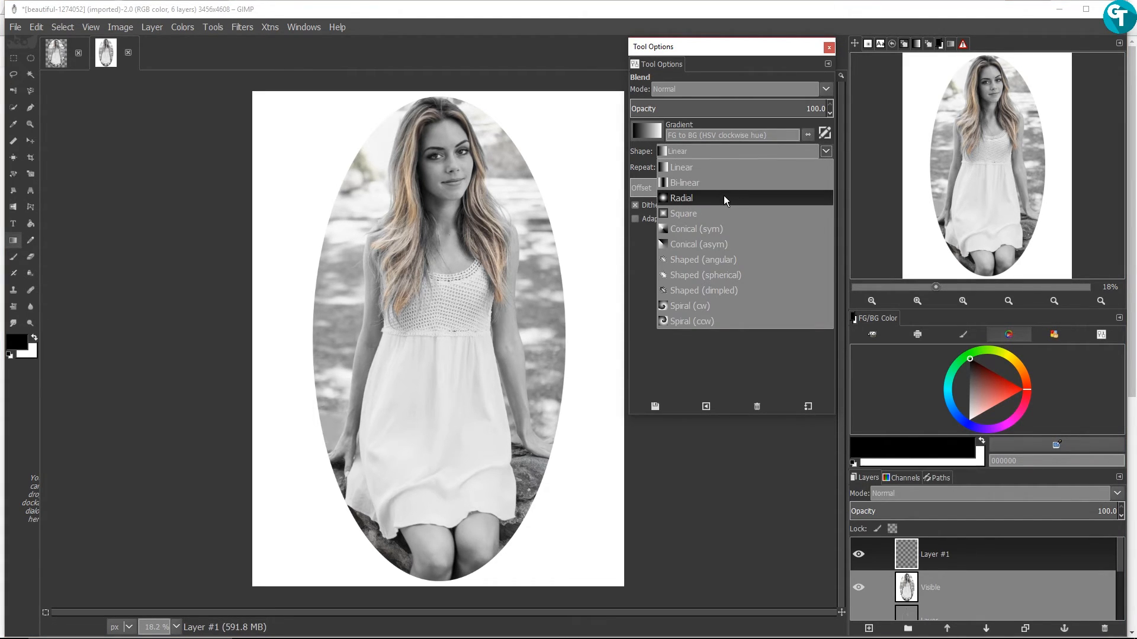
{"action": "left_click", "coordinate": [724, 198]}
{"action": "left_click", "coordinate": [642, 136]}
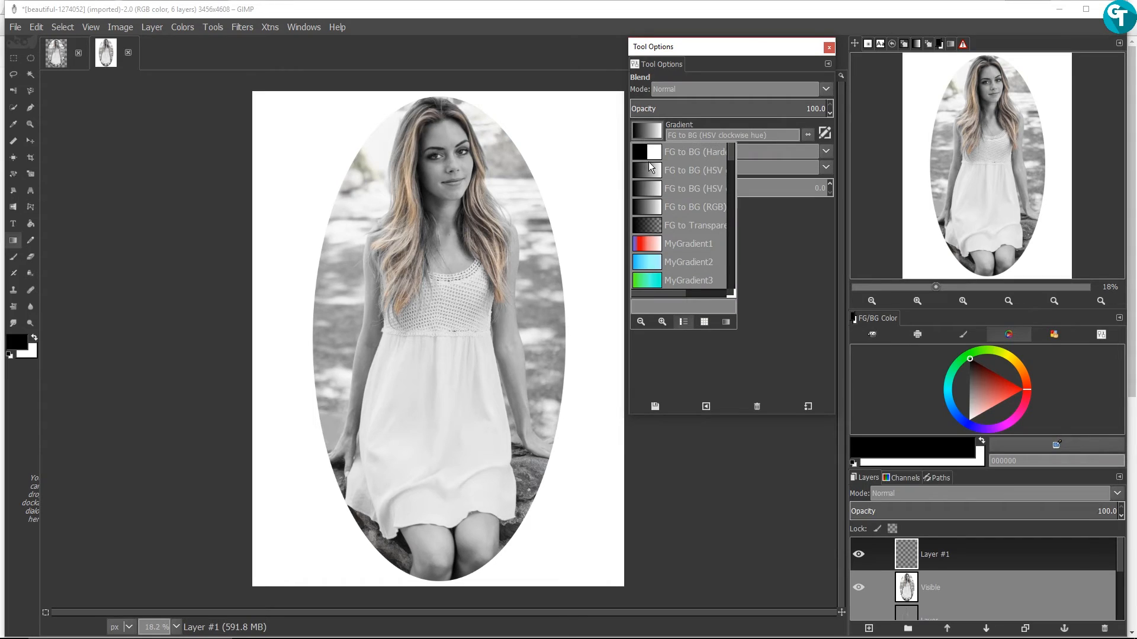
{"action": "left_click", "coordinate": [670, 224]}
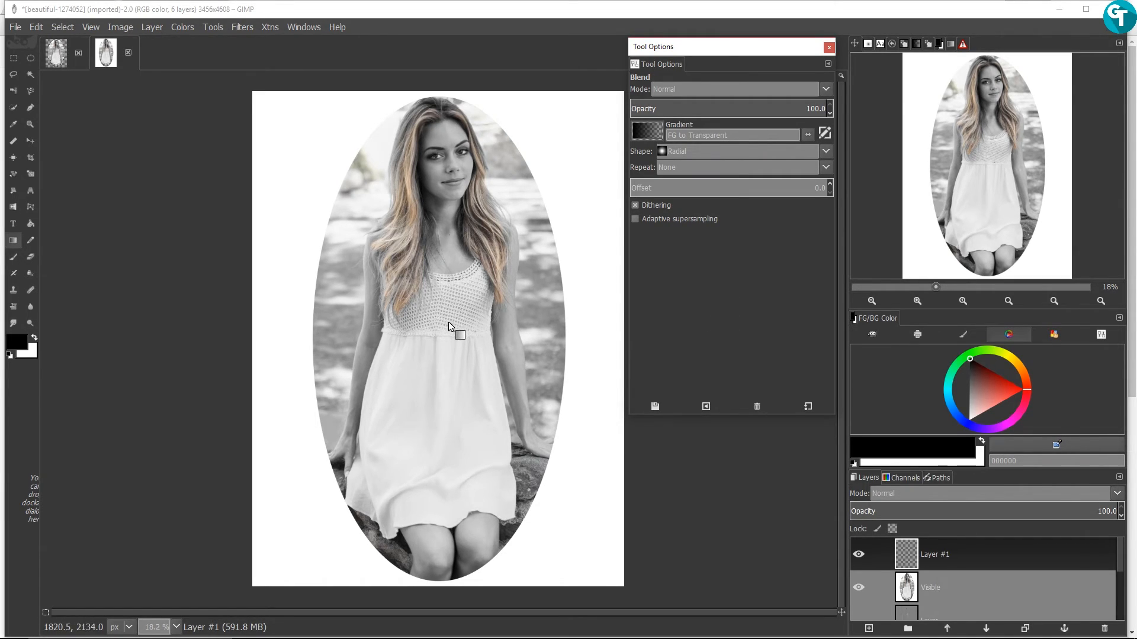
Draw a reversed radial black-to-transparent gradient from the waist outward on Layer #1, darkening the edges of the oval
{"action": "left_click_drag", "start_coordinate": [449, 324], "coordinate": [520, 214]}
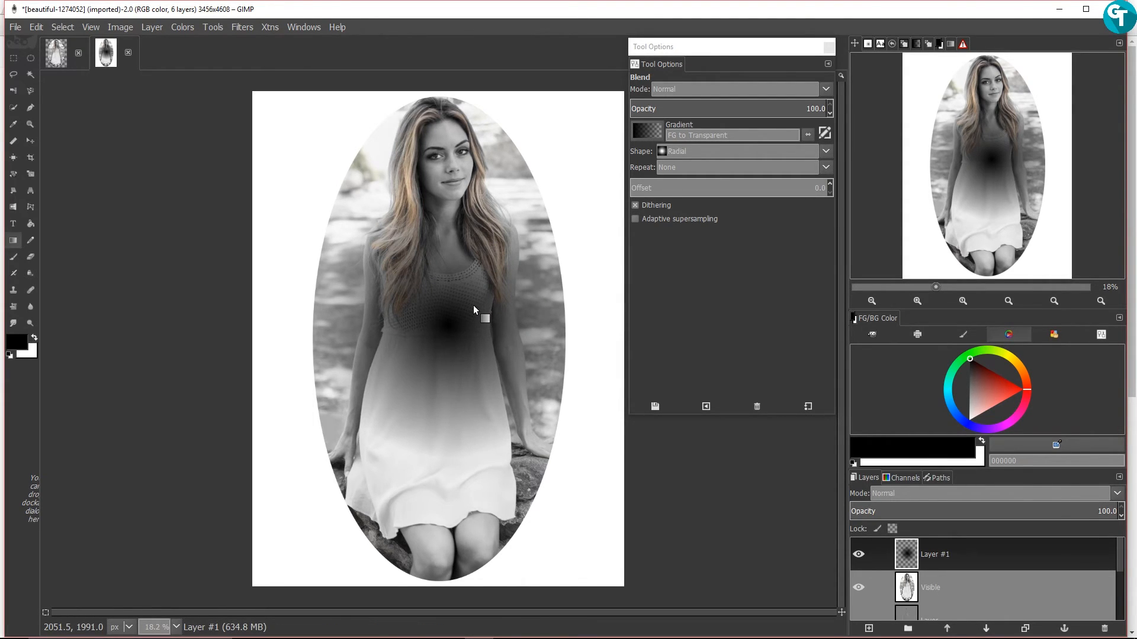
{"action": "key", "text": "ctrl+z"}
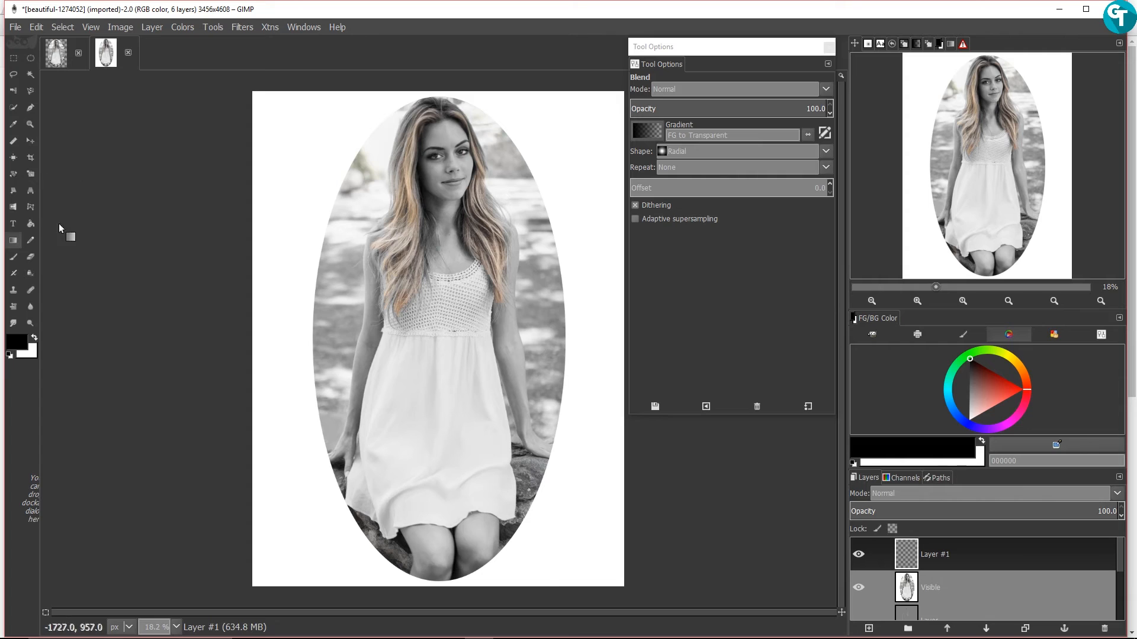
{"action": "left_click", "coordinate": [807, 135]}
{"action": "left_click_drag", "start_coordinate": [442, 325], "coordinate": [566, 212]}
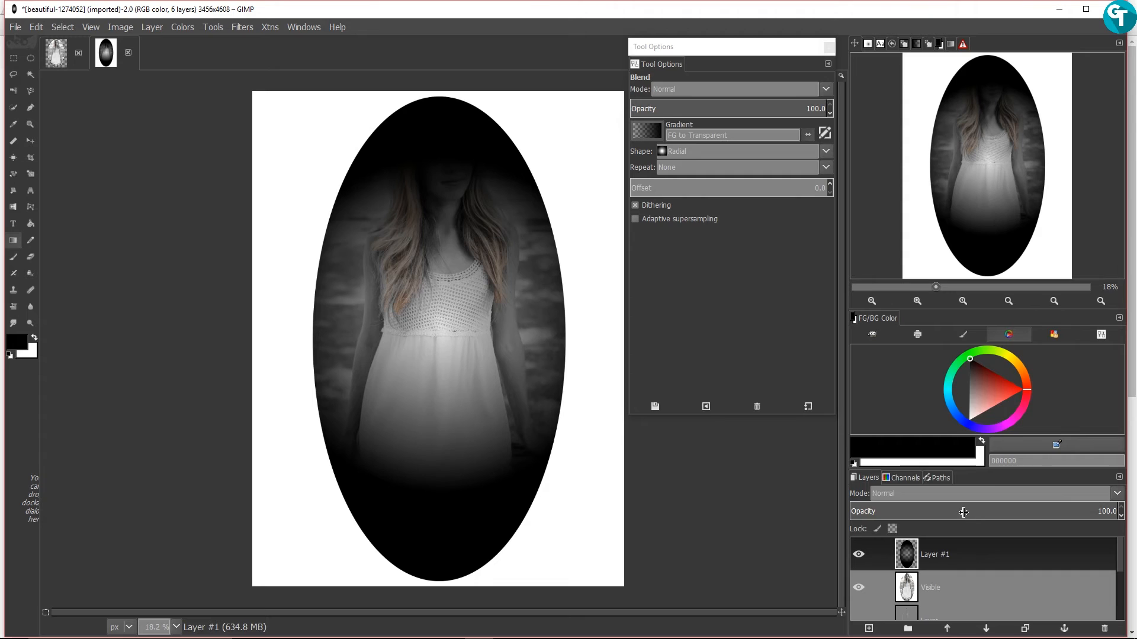
Set Layer #1 to Multiply mode with an opacity of about 18.3
{"action": "left_click", "coordinate": [937, 494]}
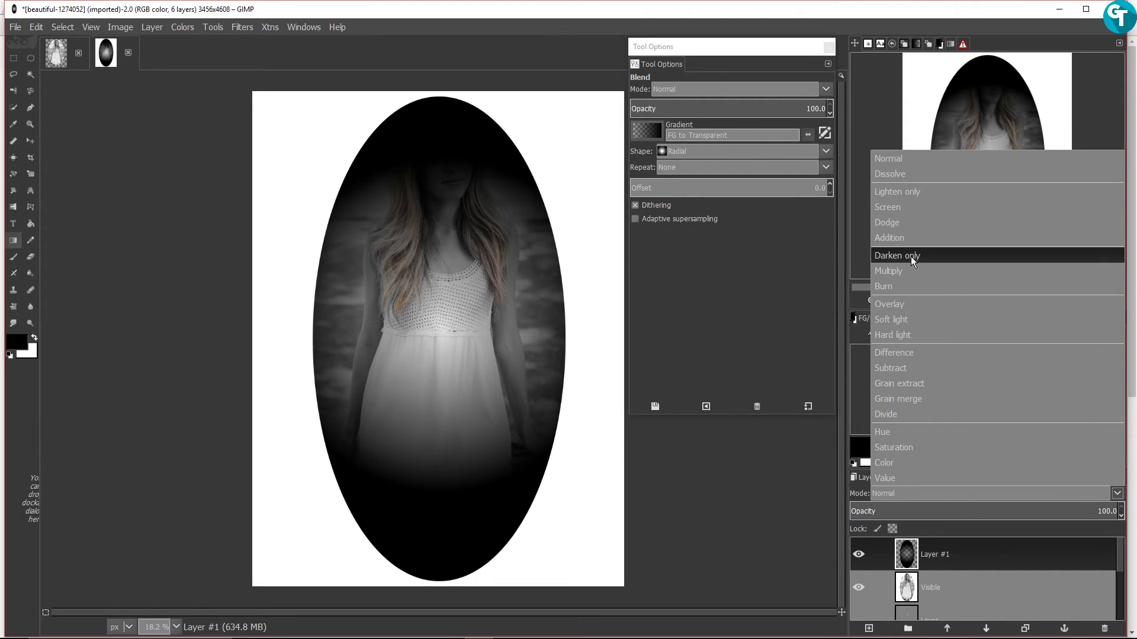
{"action": "left_click", "coordinate": [914, 272]}
{"action": "left_click_drag", "start_coordinate": [959, 512], "coordinate": [899, 518]}
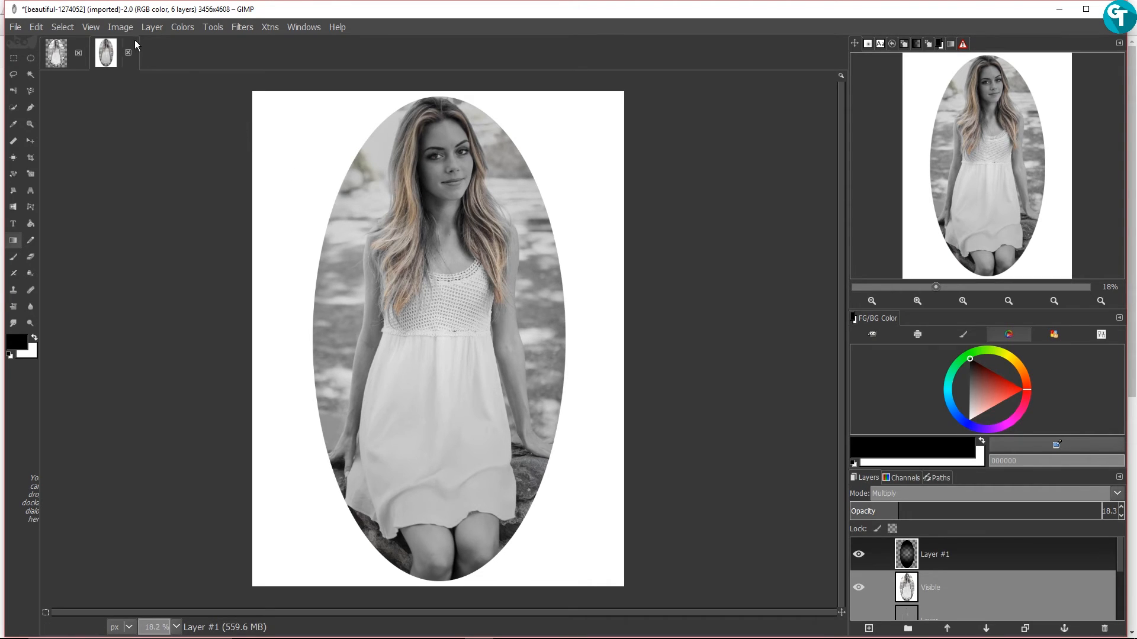
Grow the oval selection by 35 px
{"action": "left_click", "coordinate": [34, 28]}
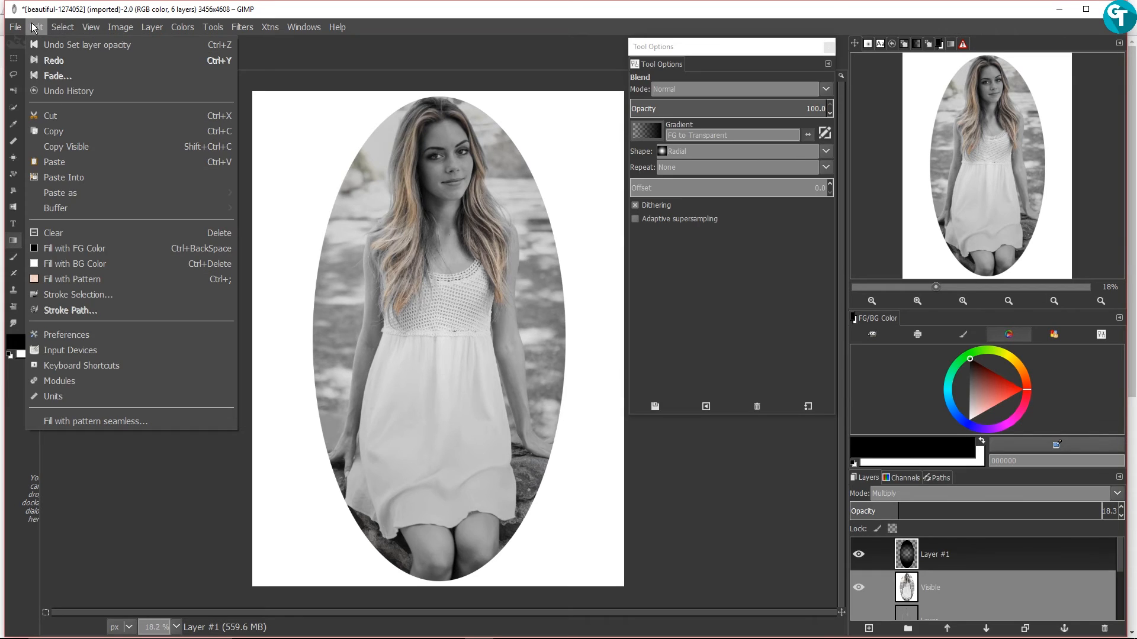
{"action": "mouse_move", "coordinate": [62, 27]}
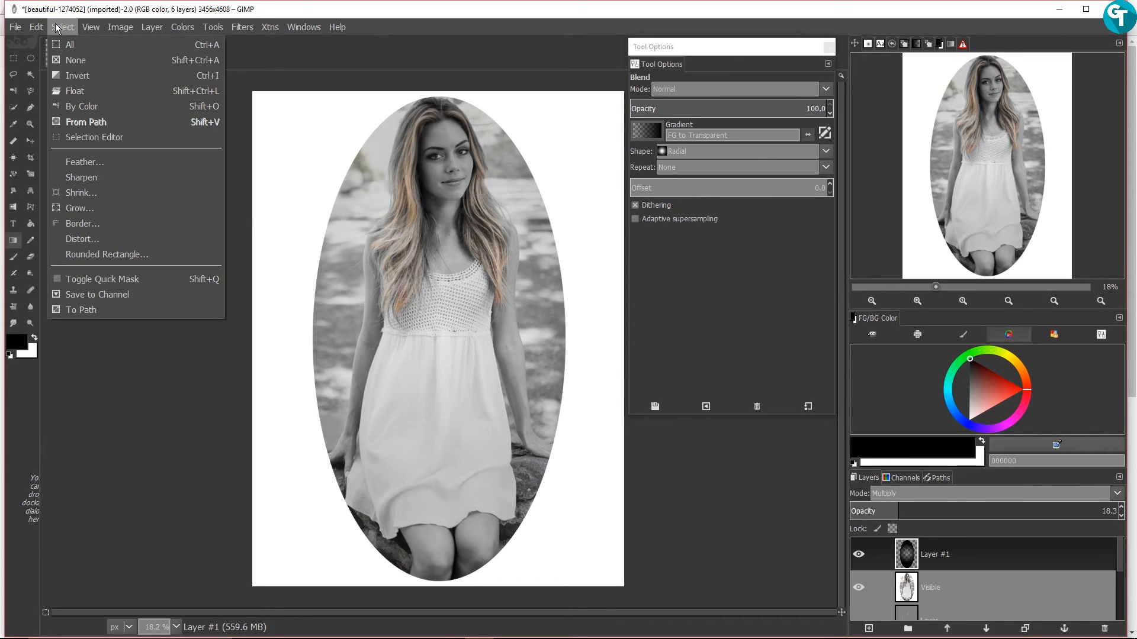
{"action": "left_click", "coordinate": [115, 205]}
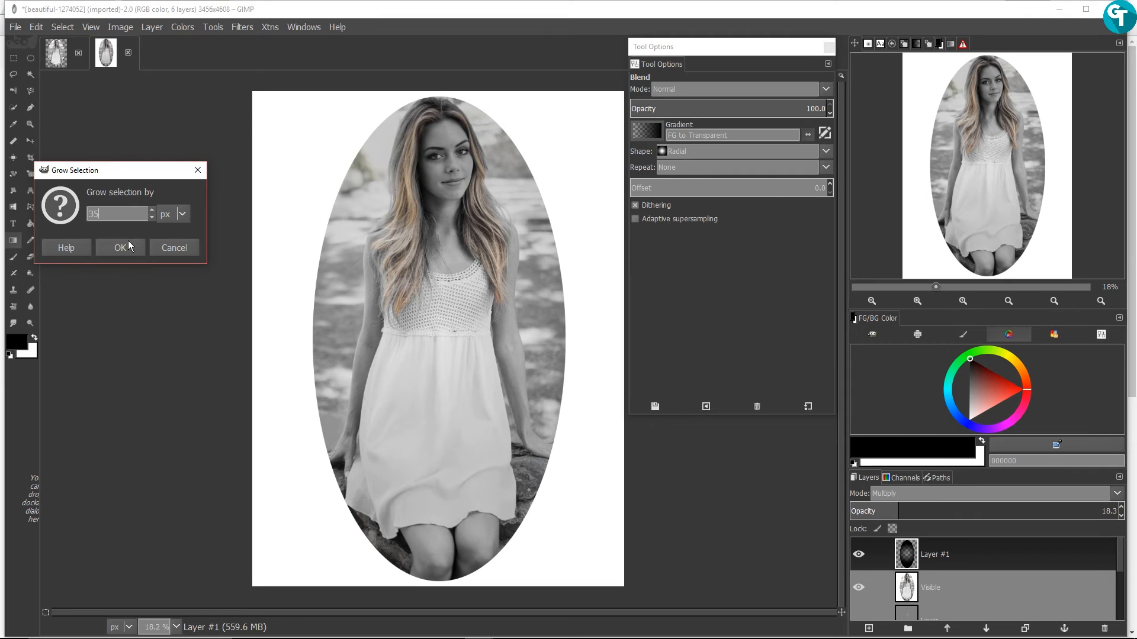
{"action": "left_click", "coordinate": [195, 243]}
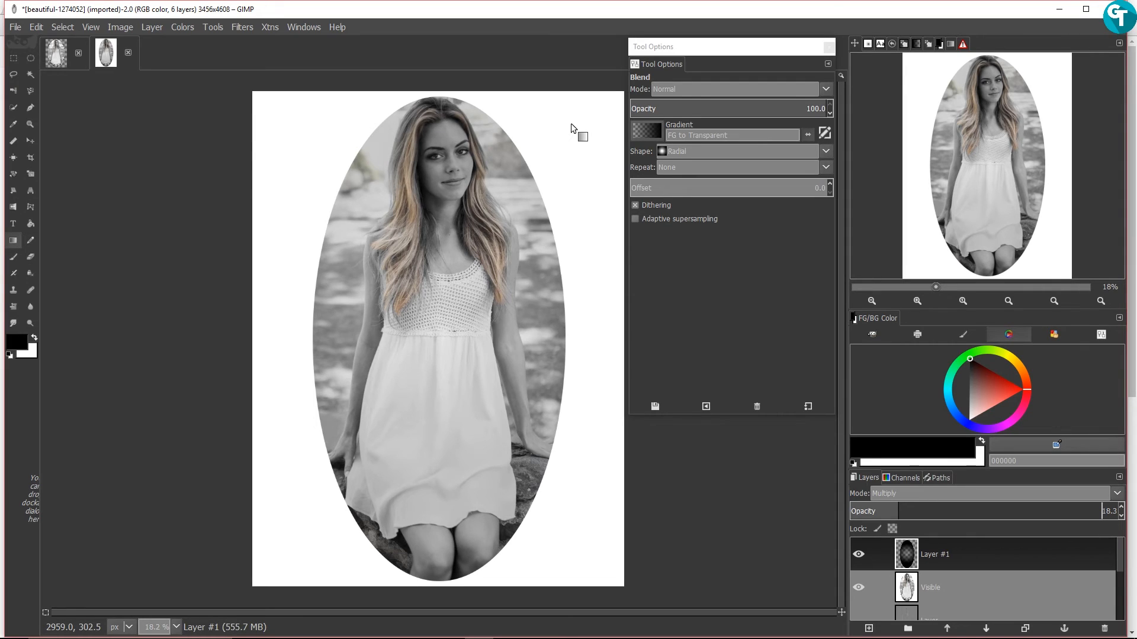
{"action": "key", "text": "BackSpace"}
{"action": "key", "text": "plus"}
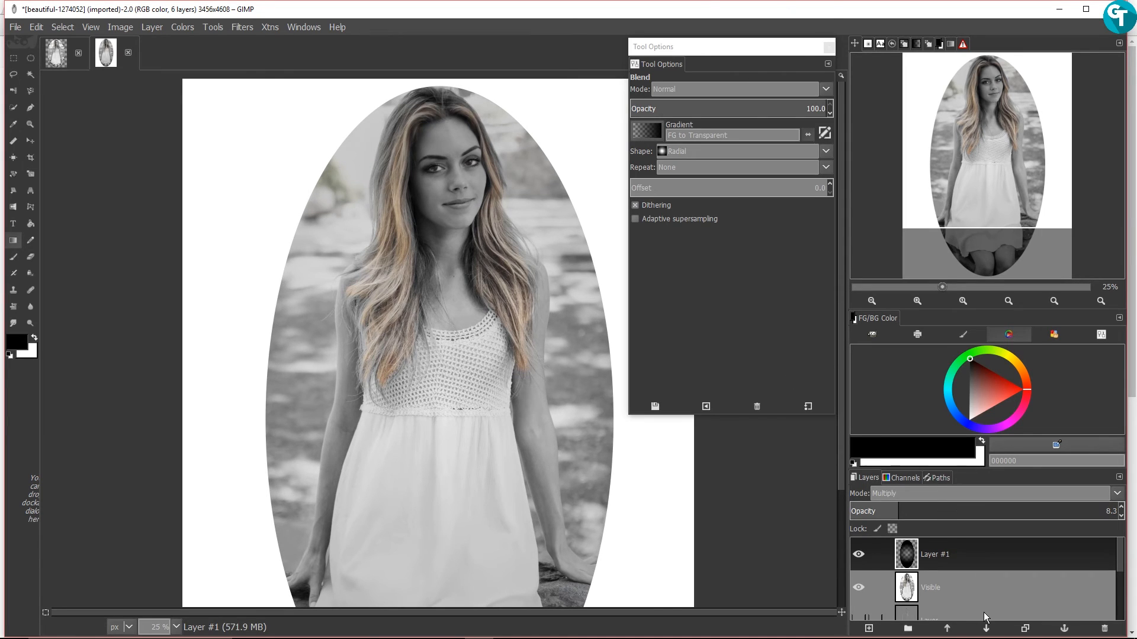
Delete everything outside the grown selection on the Visible layer, leaving a thin white border around the oval
{"action": "left_click", "coordinate": [965, 591]}
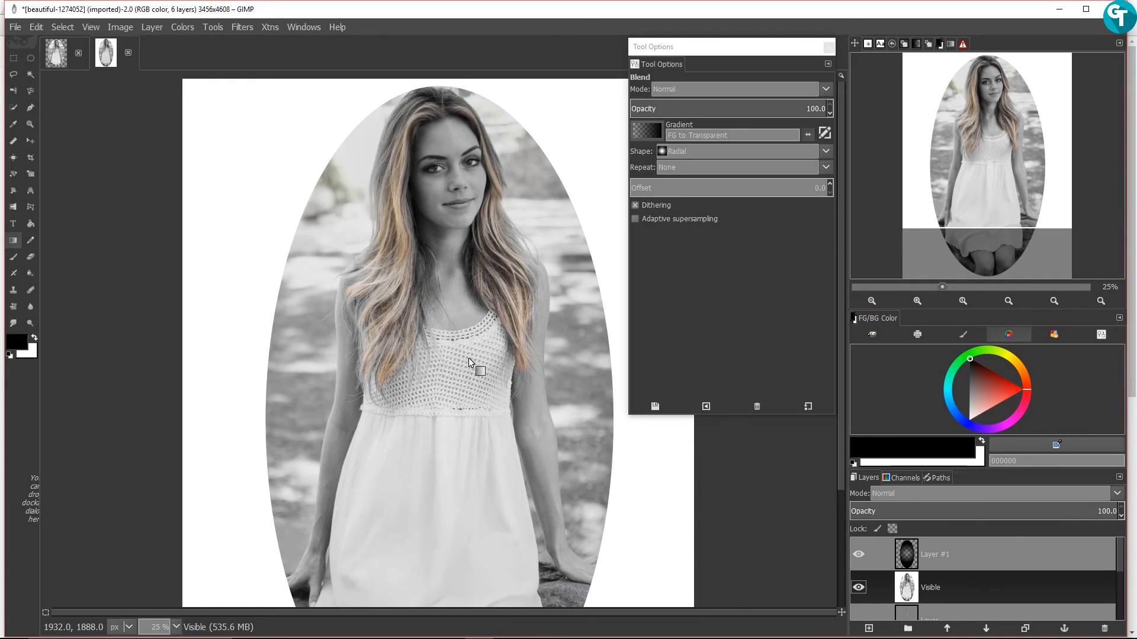
{"action": "key", "text": "Delete"}
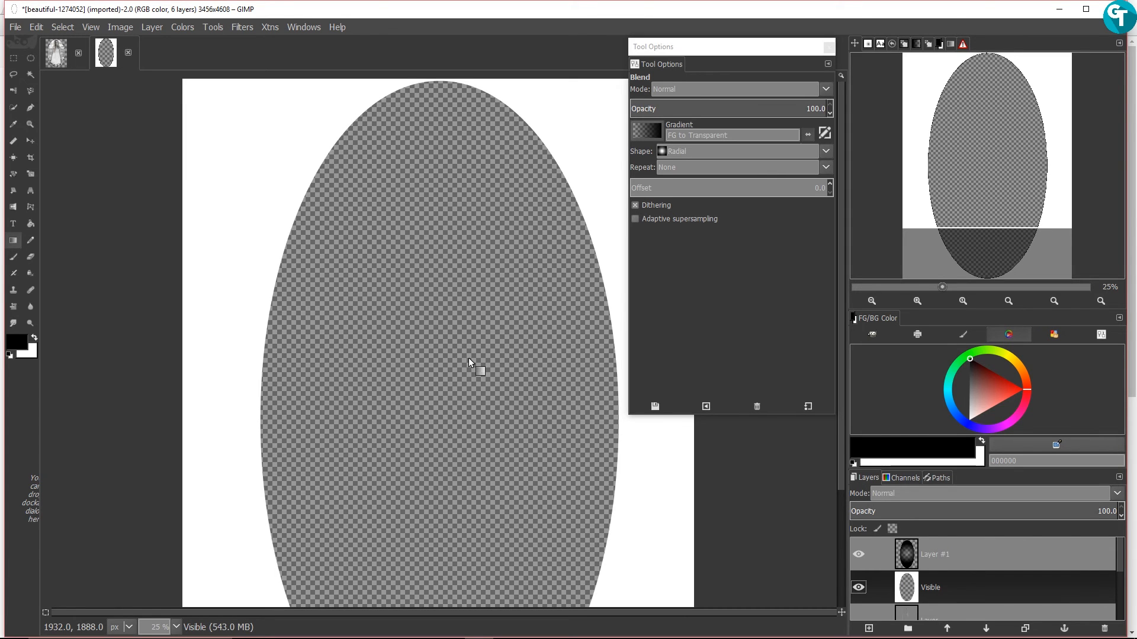
{"action": "key", "text": "ctrl+z"}
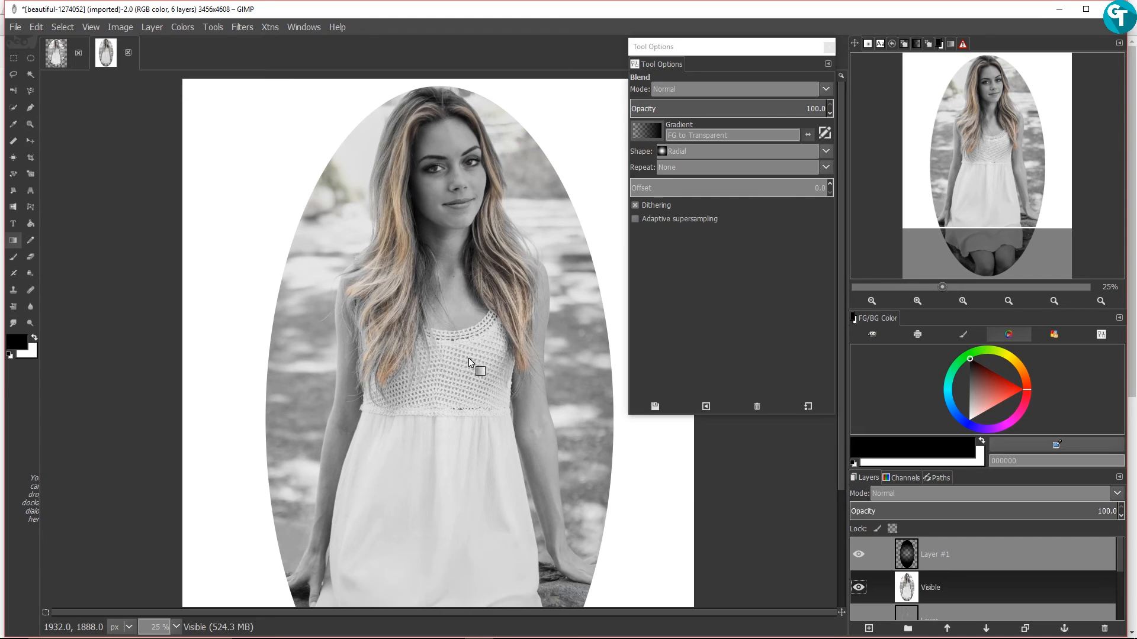
{"action": "key", "text": "Delete"}
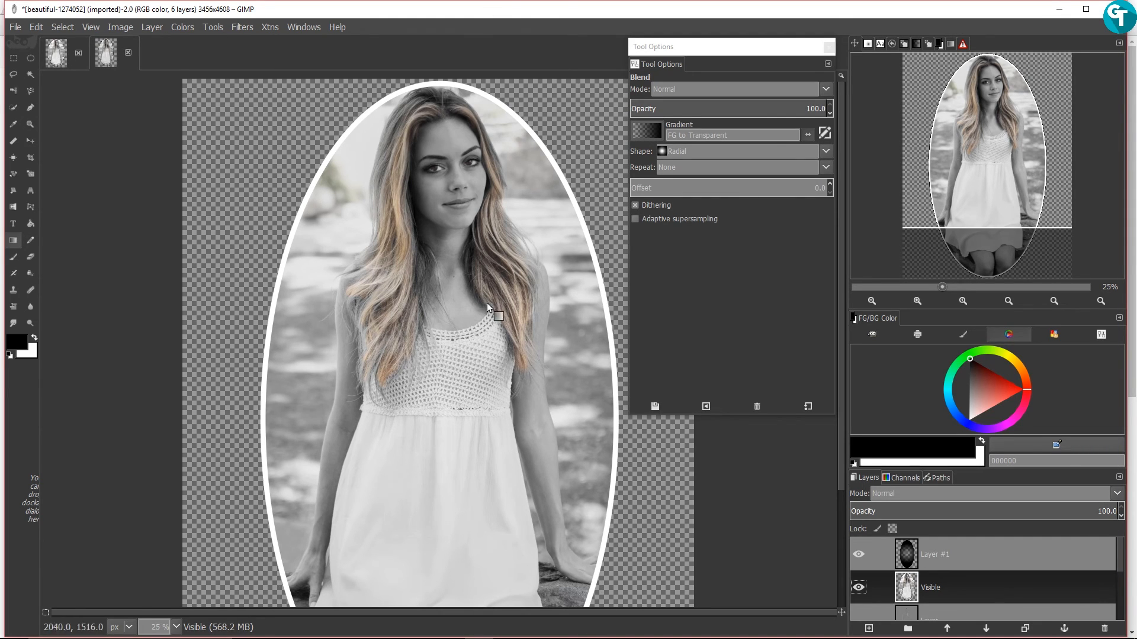
Compare the framed portrait with the vignette on Layer #1 hidden and shown
{"action": "scroll", "coordinate": [498, 300], "scroll_direction": "down", "scroll_amount": 2}
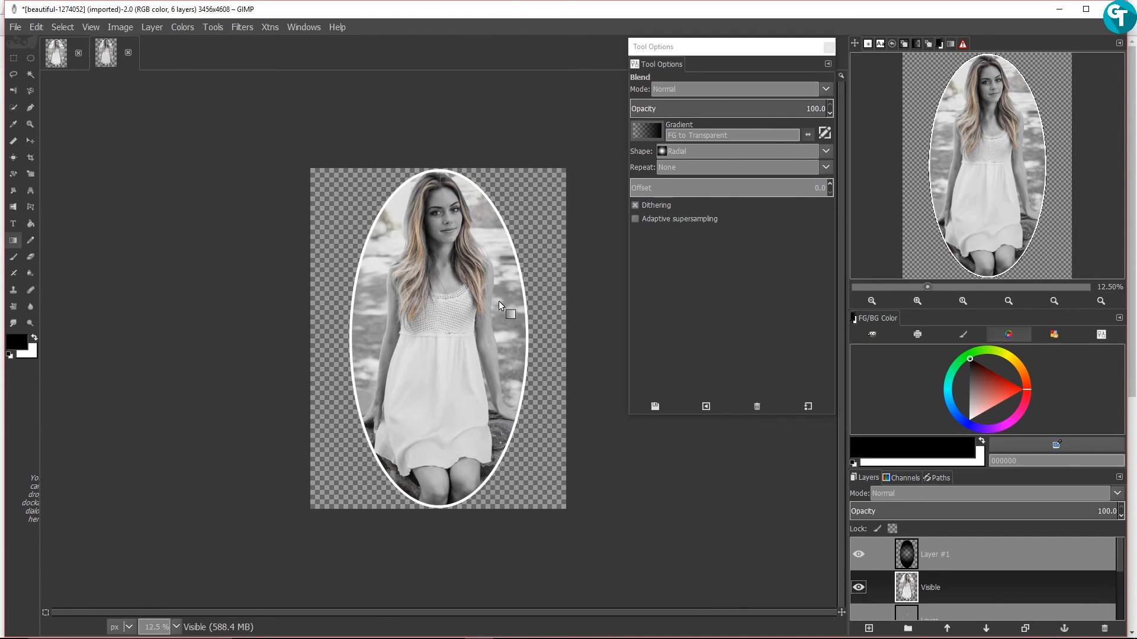
{"action": "left_click", "coordinate": [855, 559]}
{"action": "left_click", "coordinate": [855, 559]}
{"action": "scroll", "coordinate": [435, 305], "scroll_direction": "up", "scroll_amount": 1}
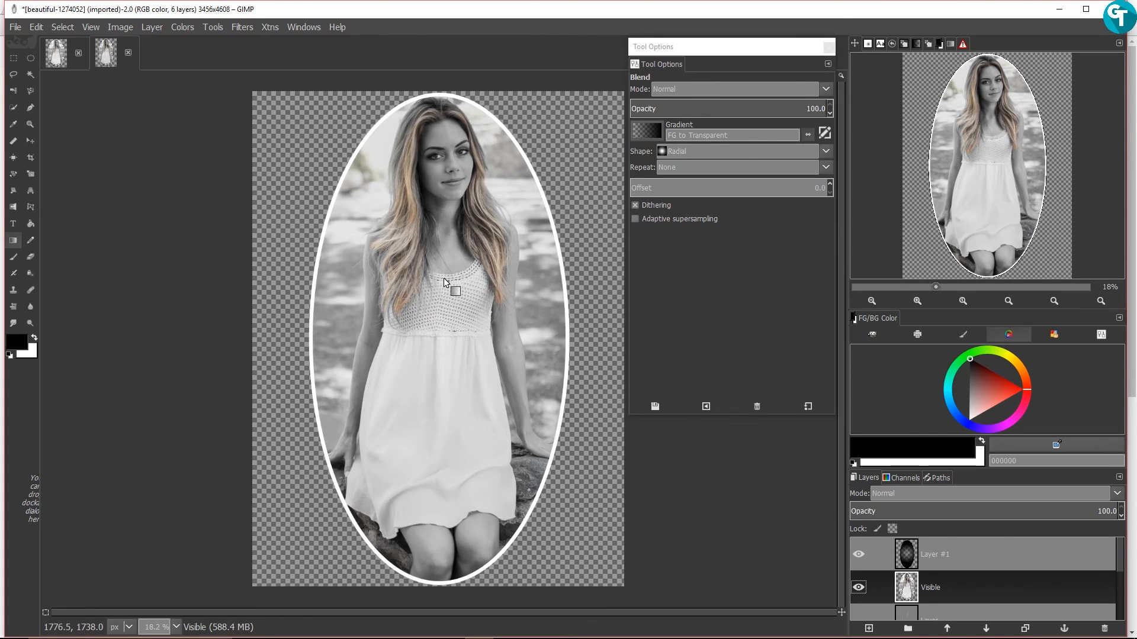
Export the framed portrait as beautiful-1274052.png into the BlackandWhiteTutorial folder, keeping the PNG options with compression level 9
{"action": "left_click", "coordinate": [13, 27]}
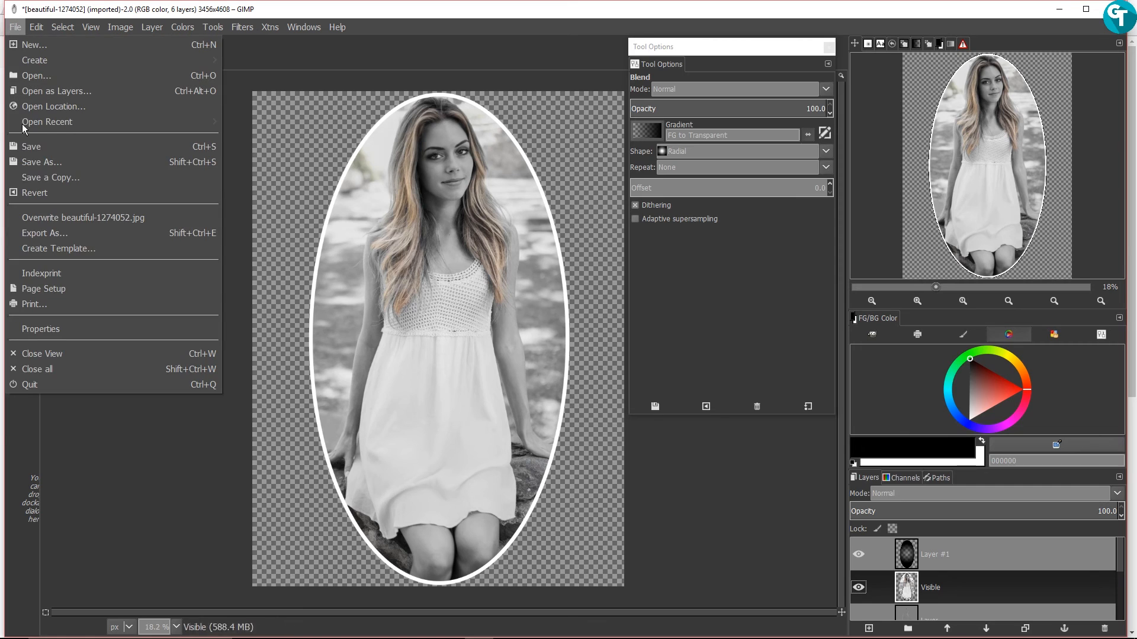
{"action": "left_click", "coordinate": [118, 233]}
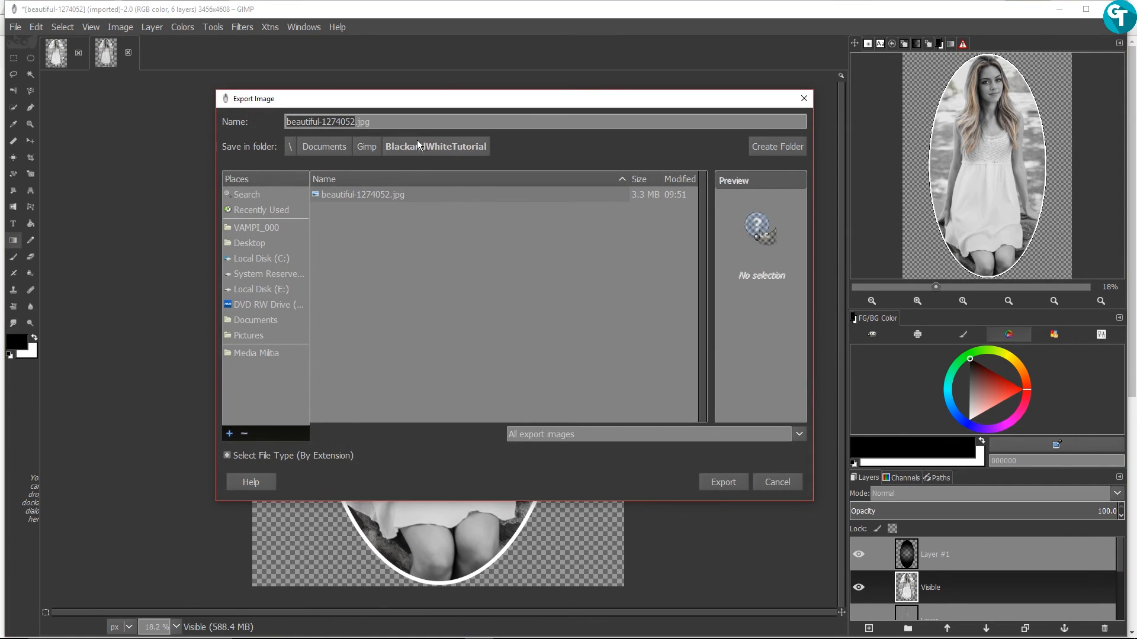
{"action": "left_click", "coordinate": [389, 119]}
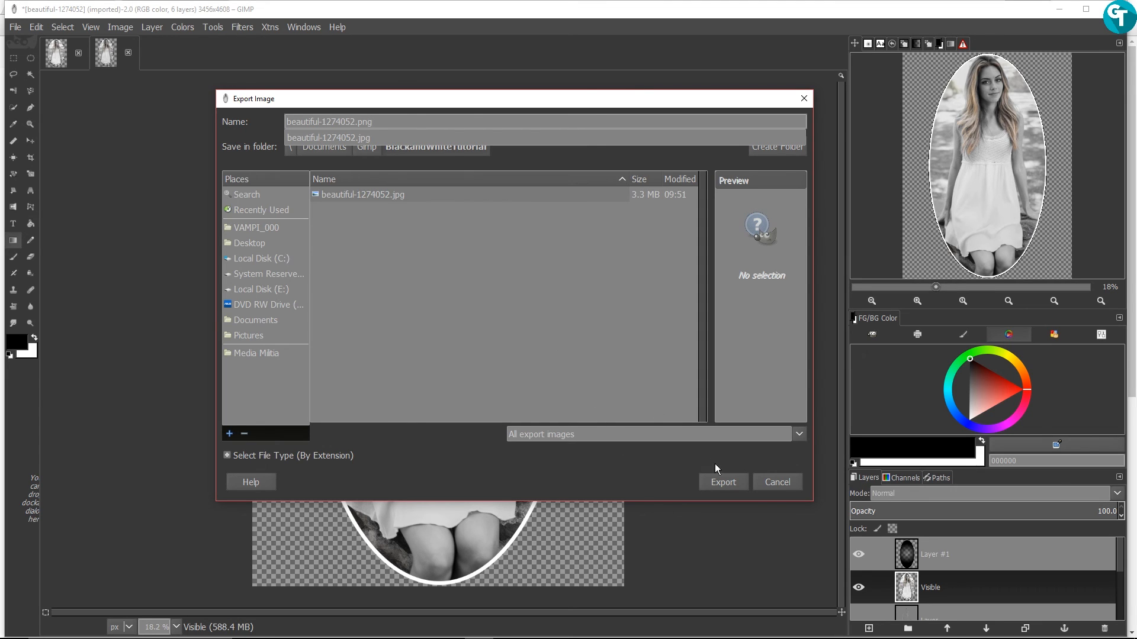
{"action": "left_click", "coordinate": [734, 483]}
{"action": "left_click", "coordinate": [733, 481]}
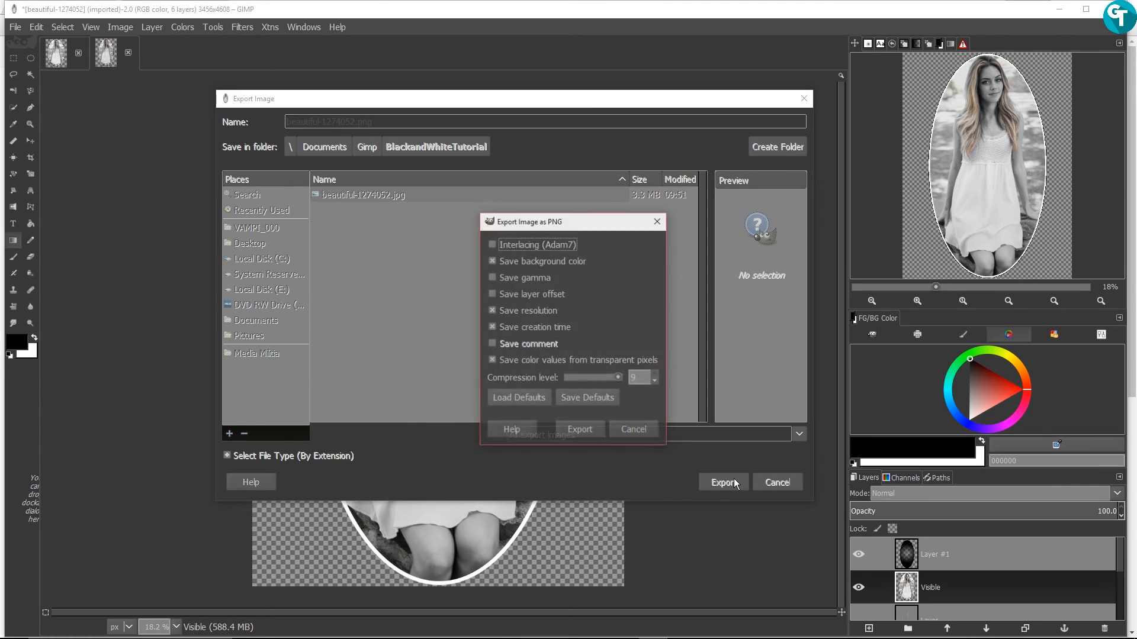
{"action": "left_click", "coordinate": [588, 427]}
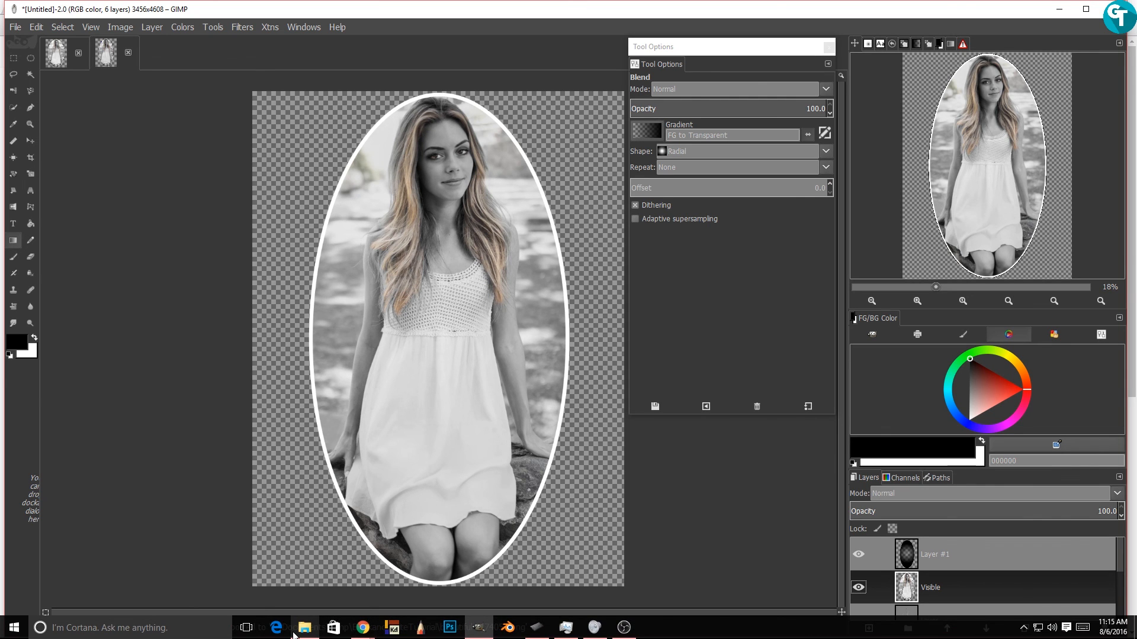
Switch to File Explorer, open the exported beautiful-1274052 PNG in Photos, and enlarge the viewer window to inspect the oval cutout
{"action": "mouse_move", "coordinate": [306, 632]}
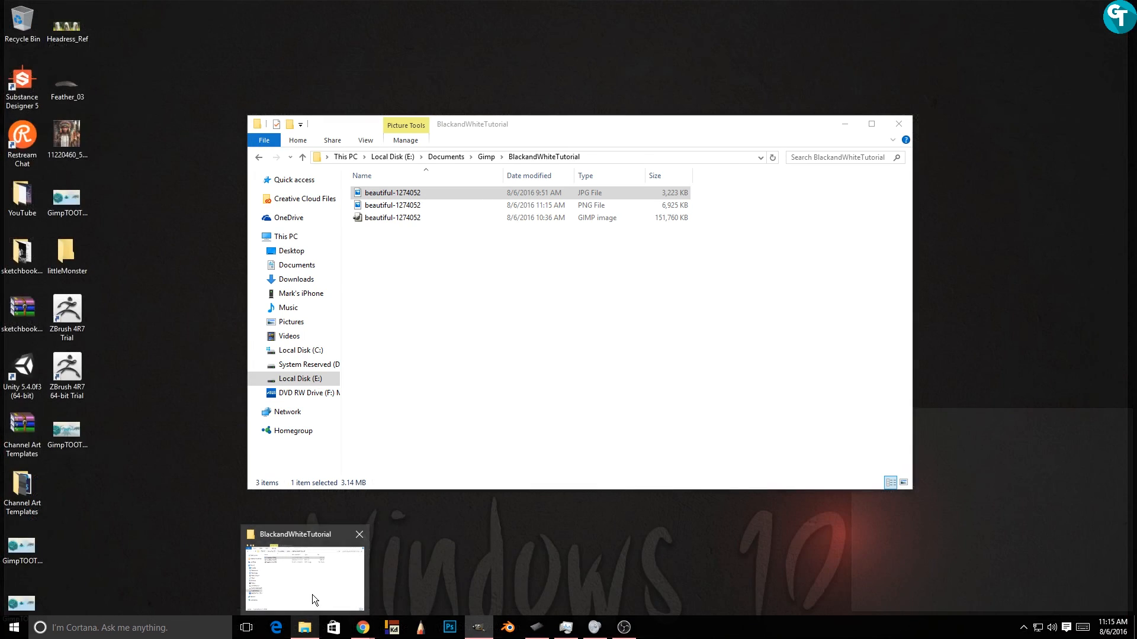
{"action": "left_click", "coordinate": [312, 594]}
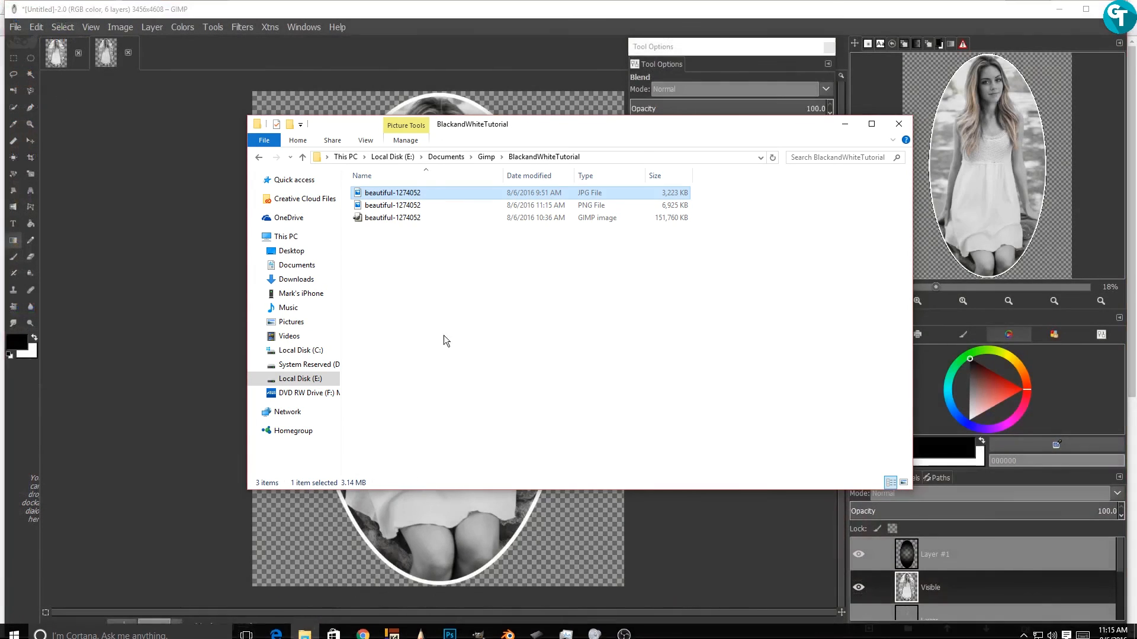
{"action": "double_click", "coordinate": [570, 203]}
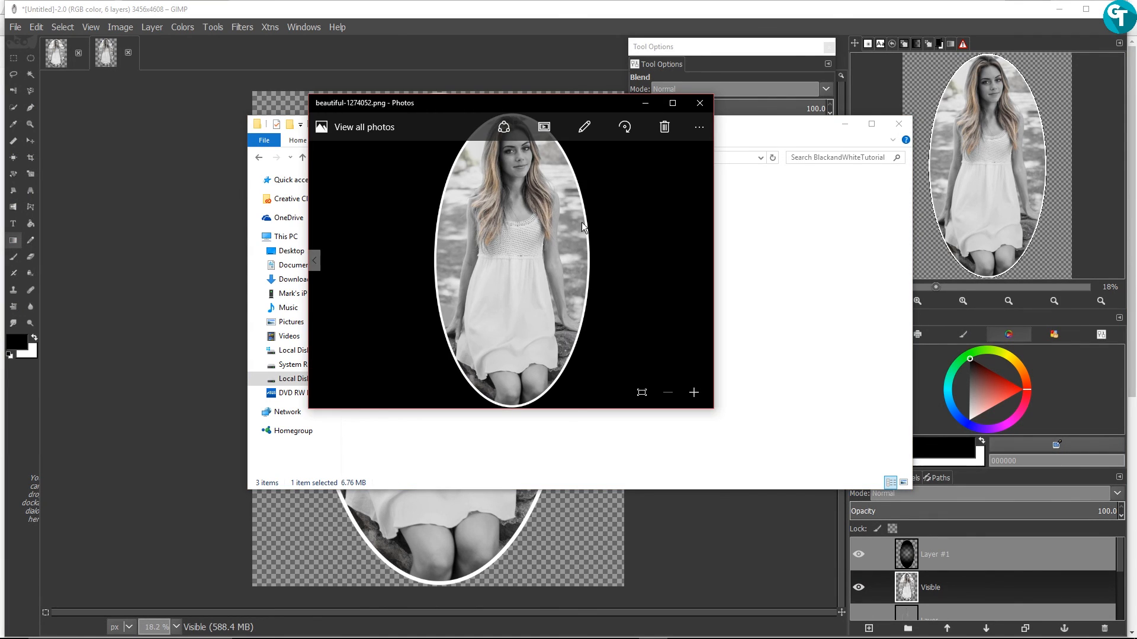
{"action": "left_click_drag", "start_coordinate": [714, 409], "coordinate": [810, 610]}
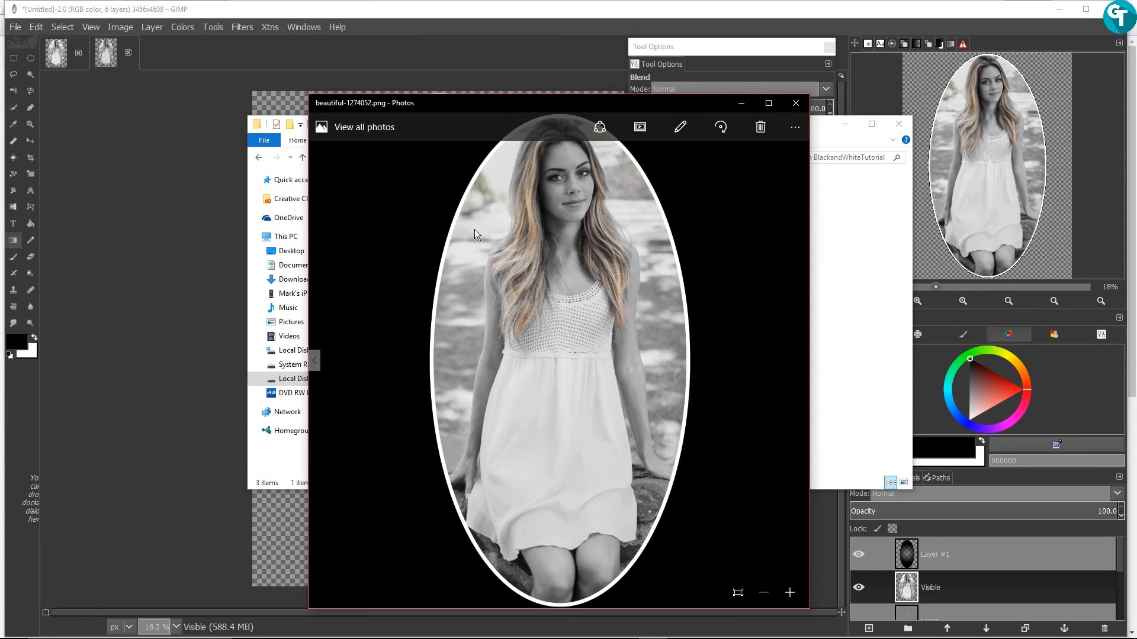